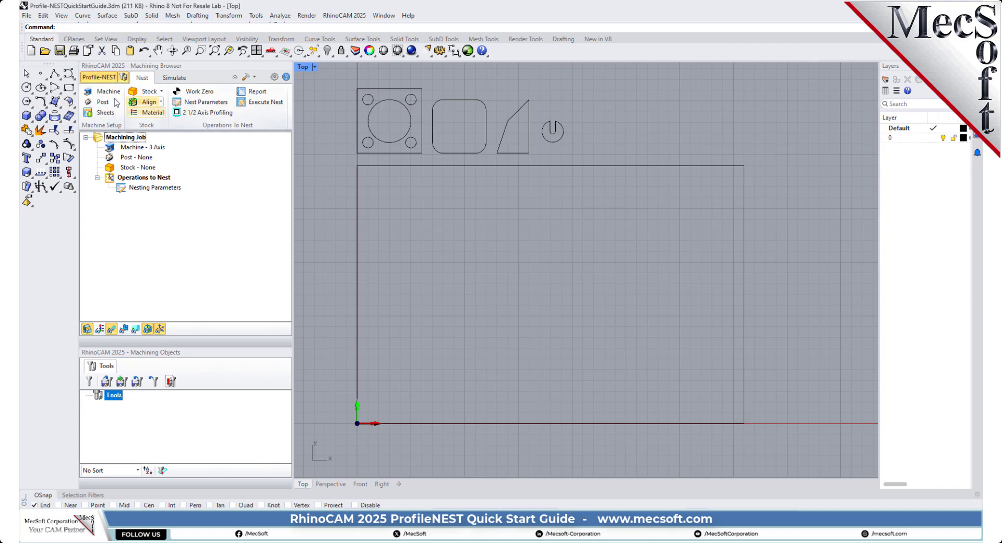
# Step: Cycle through the MILL and TURN machining modules and return to Profile-NEST
pyautogui.click(108, 79)
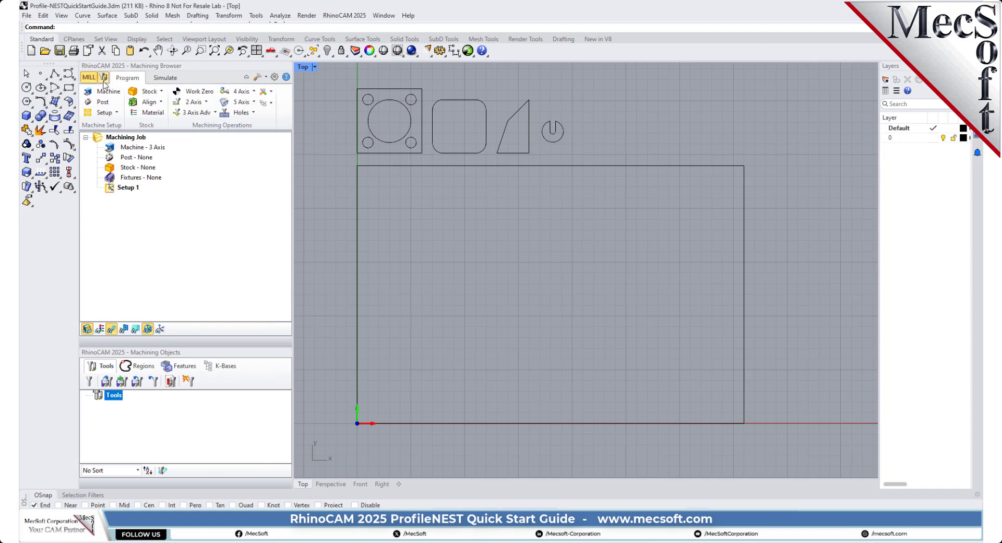
pyautogui.click(90, 79)
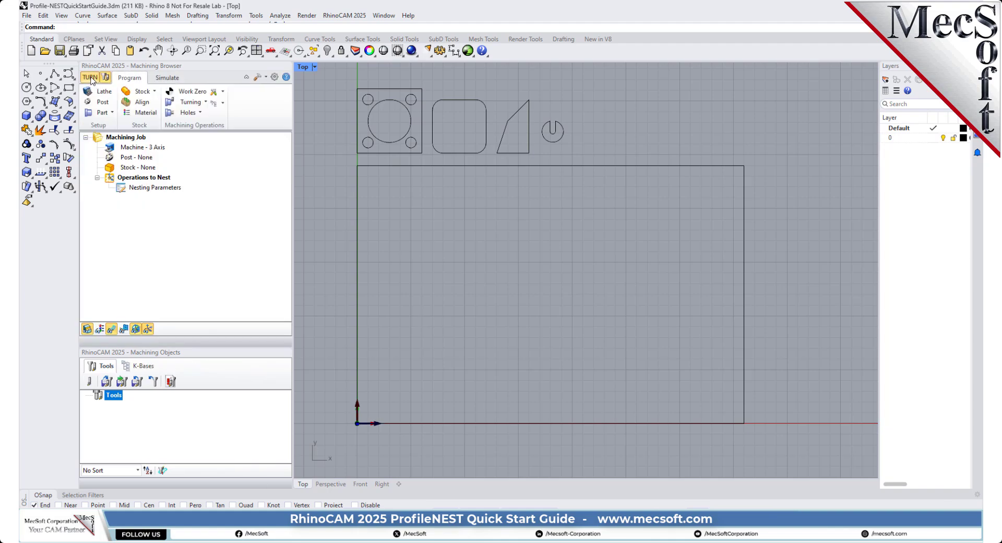
pyautogui.click(99, 78)
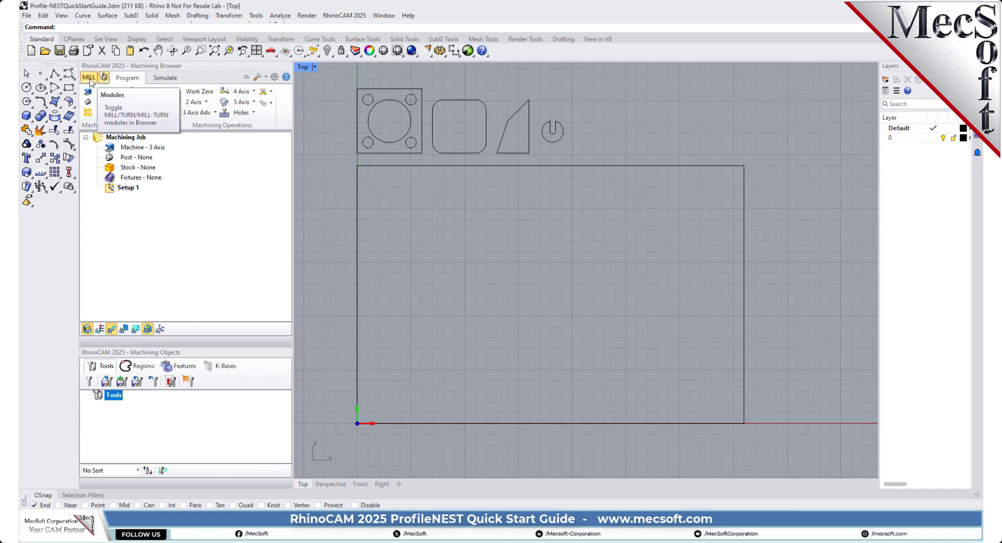
pyautogui.click(93, 80)
pyautogui.click(90, 79)
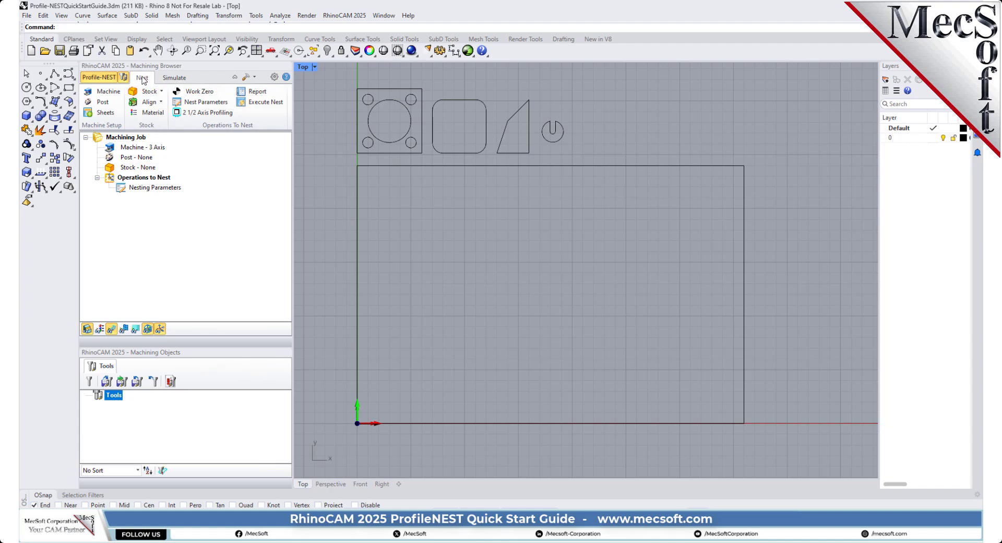
# Step: Look over the simulation commands of the Profile-NEST module and return to its nesting commands
pyautogui.click(175, 77)
pyautogui.click(143, 78)
pyautogui.click(174, 77)
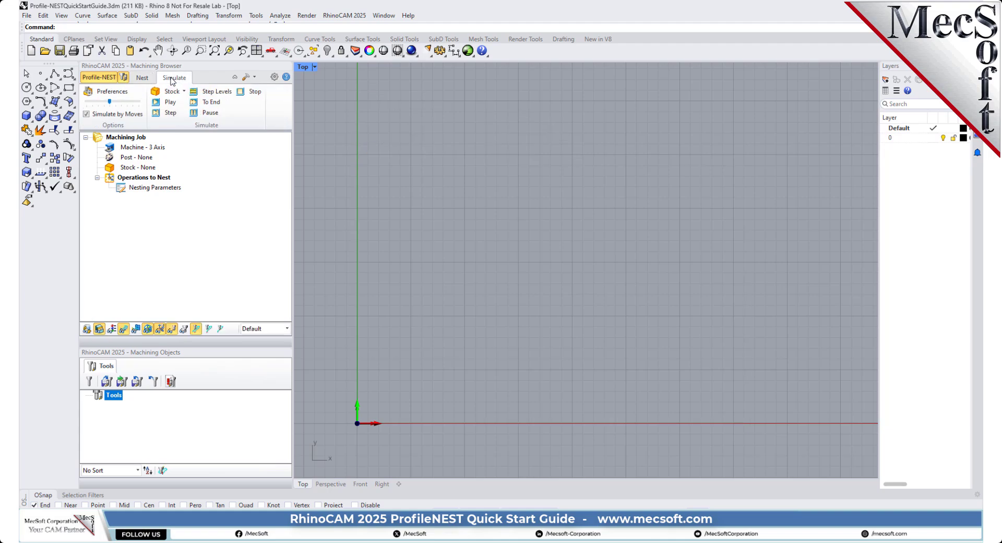
pyautogui.click(143, 78)
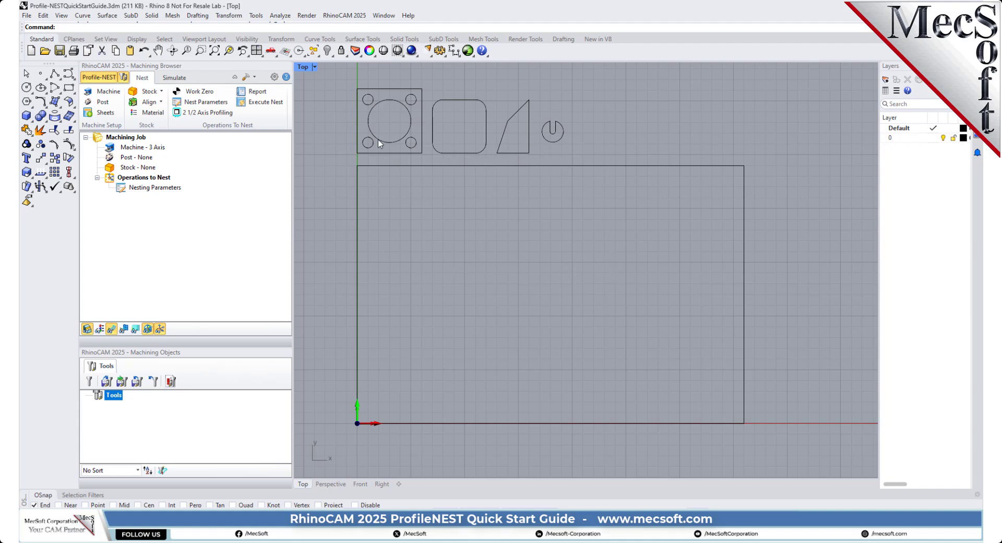
# Step: Browse the QuickStart folder for sample part files without saving the current model, and cancel opening a file
pyautogui.click(45, 17)
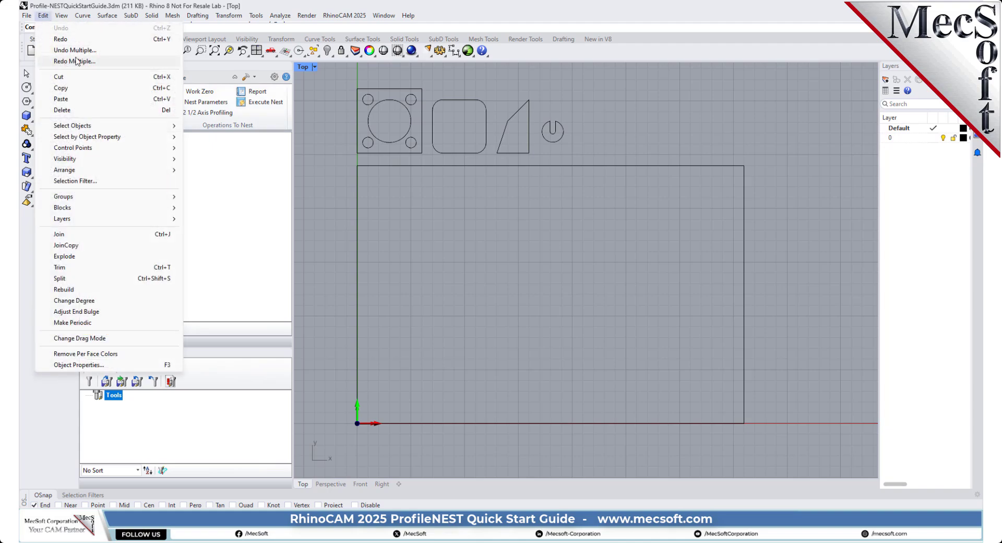
pyautogui.moveTo(30, 20)
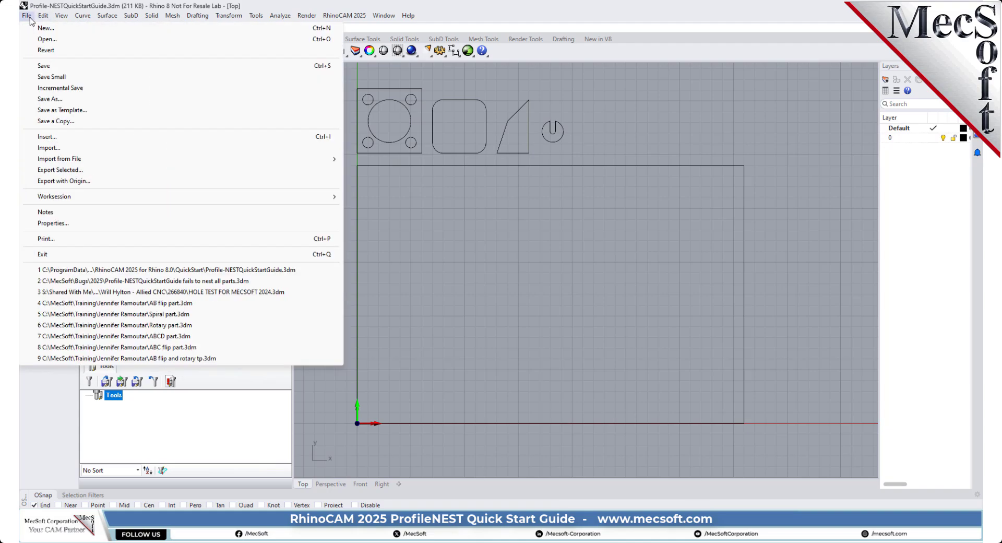
pyautogui.click(47, 39)
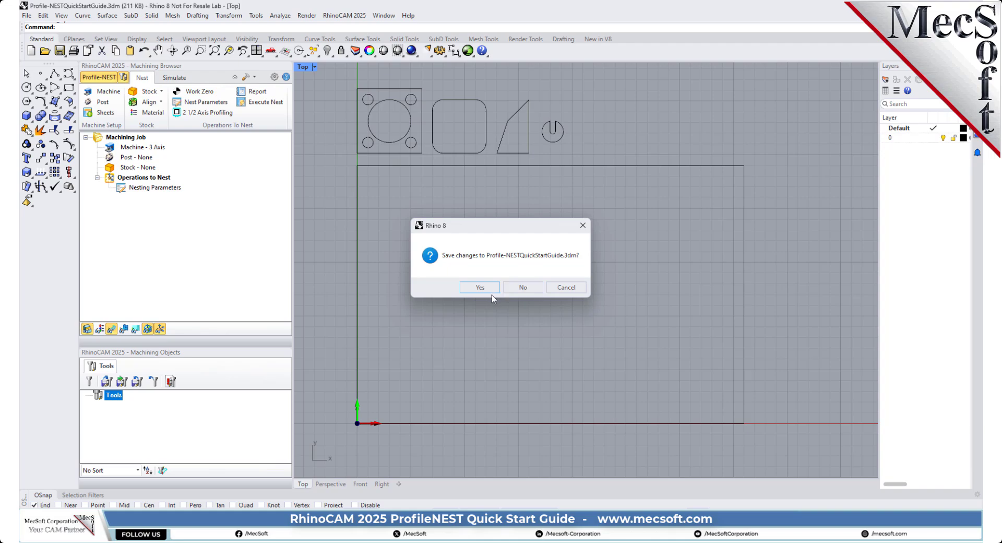
pyautogui.click(523, 287)
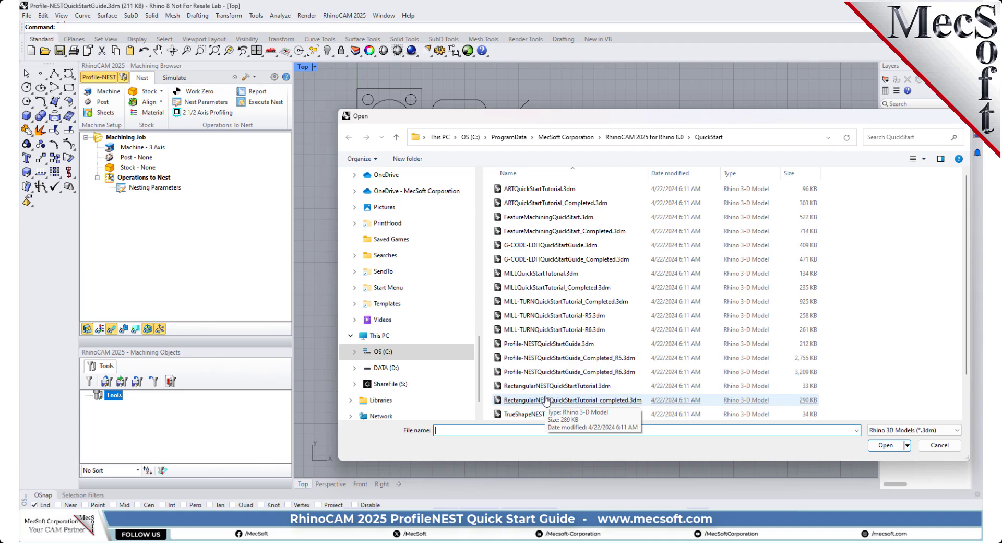
pyautogui.press('Escape')
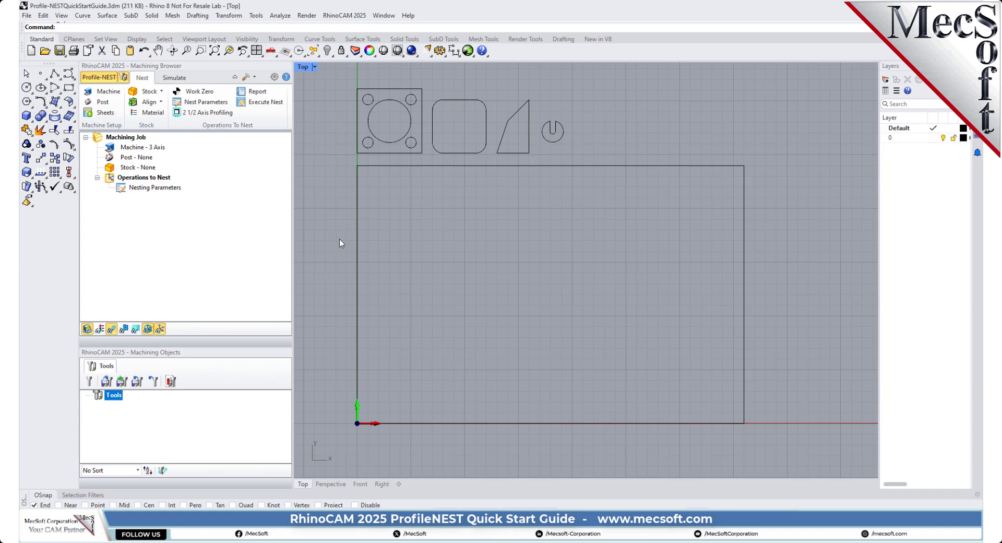
# Step: Highlight the four part profiles and the large sheet rectangle in turn, leaving nothing selected
pyautogui.moveTo(340, 154)
pyautogui.mouseDown()
pyautogui.moveTo(471, 152)
pyautogui.moveTo(582, 99)
pyautogui.moveTo(581, 87)
pyautogui.moveTo(341, 155)
pyautogui.mouseUp()
pyautogui.click(572, 92)
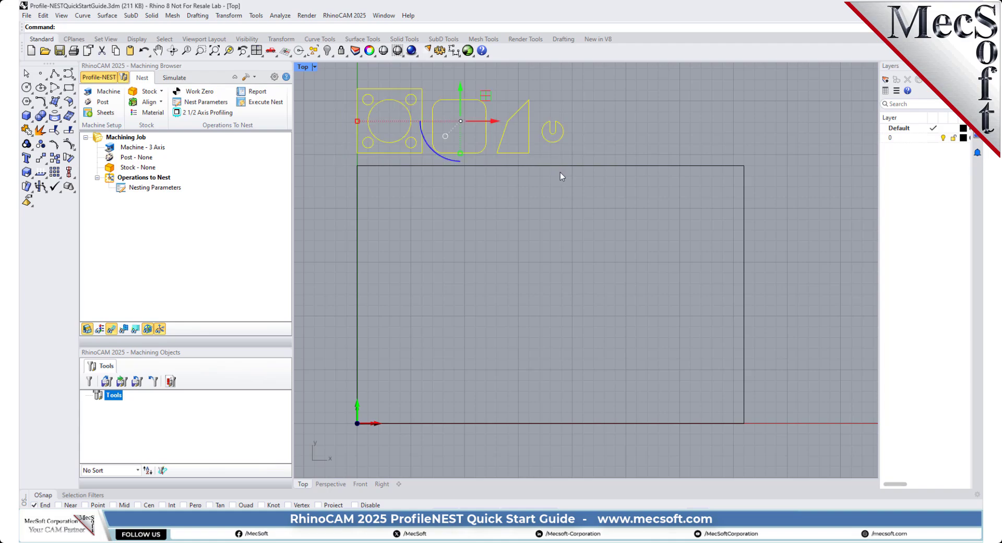
pyautogui.click(332, 179)
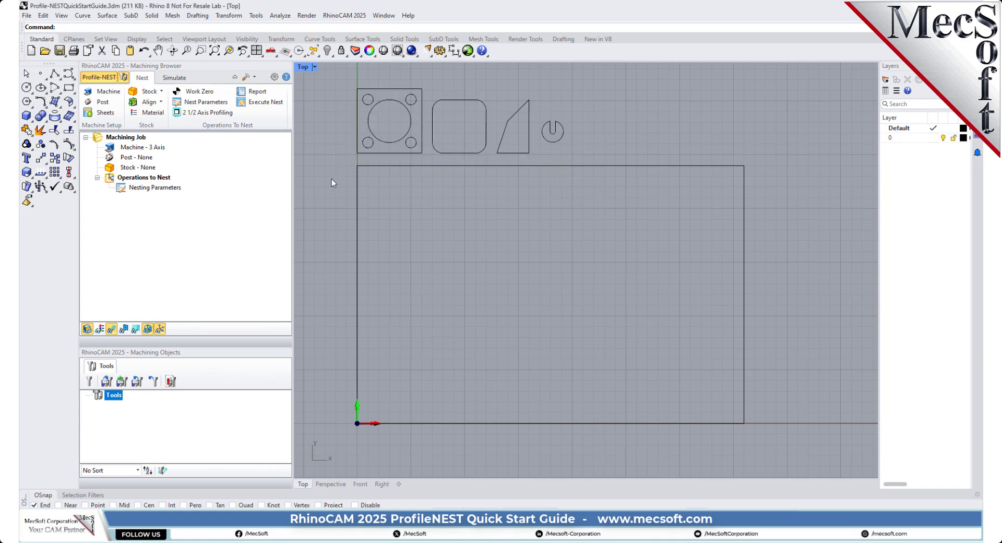
pyautogui.click(443, 165)
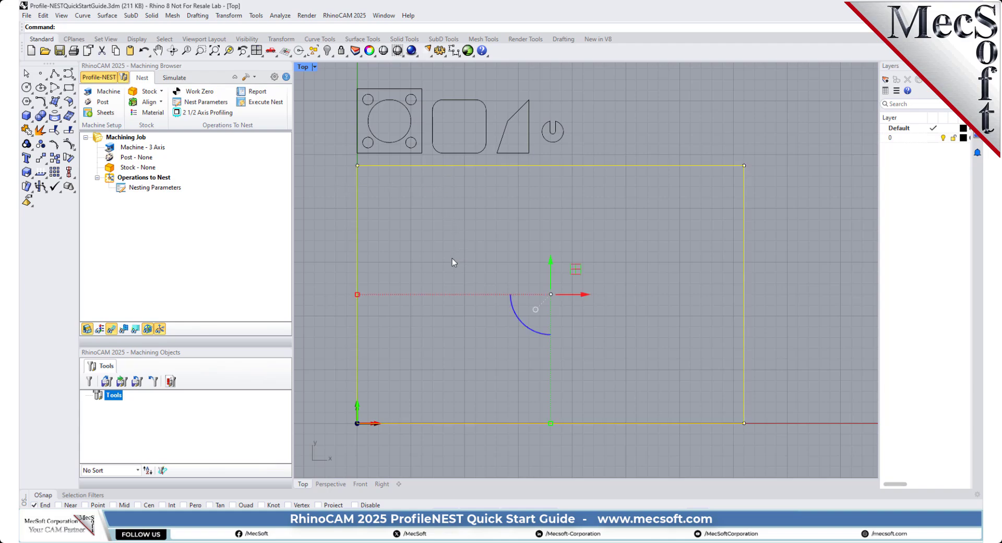
pyautogui.click(326, 173)
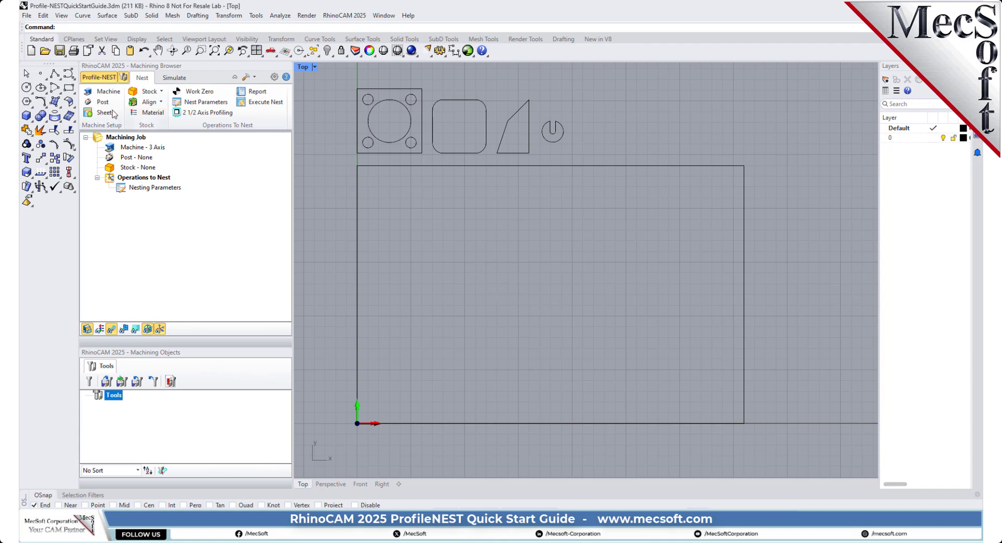
# Step: Define the machine tool manually as a 3 Axis machine
pyautogui.click(105, 82)
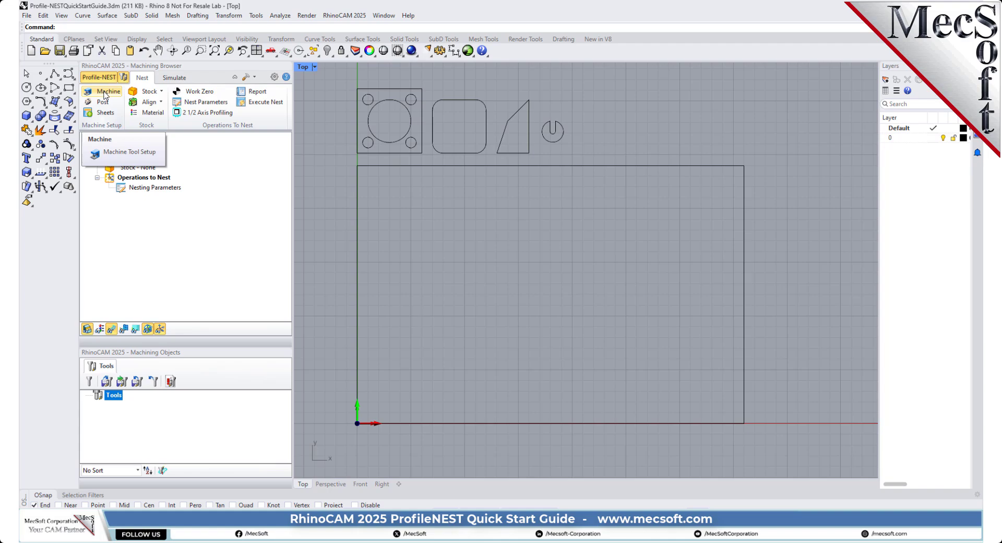
pyautogui.click(106, 93)
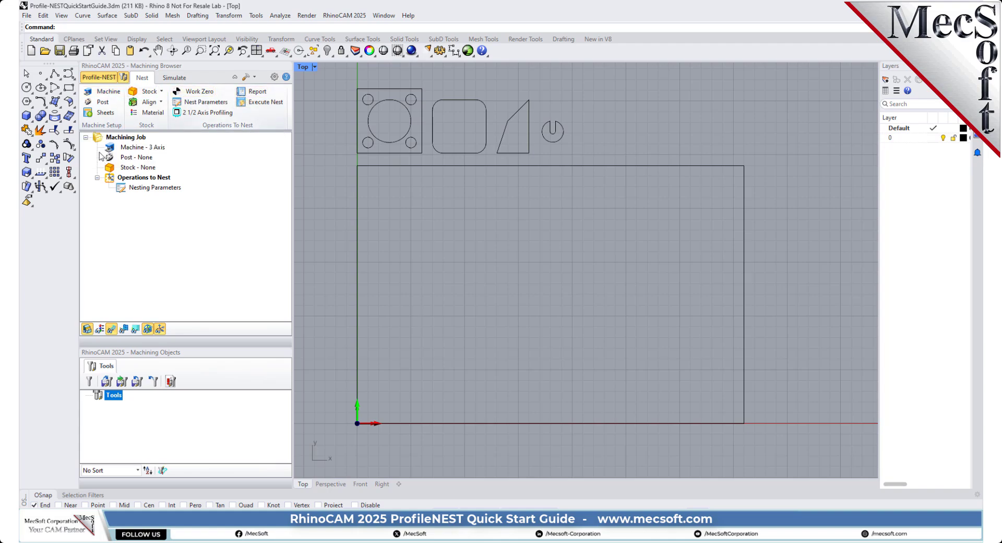
pyautogui.click(105, 95)
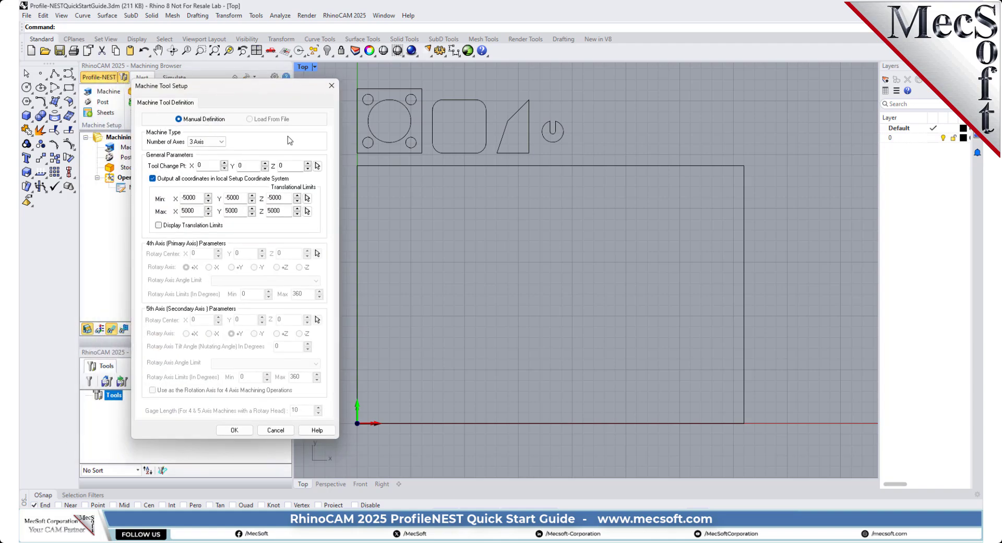
pyautogui.click(222, 143)
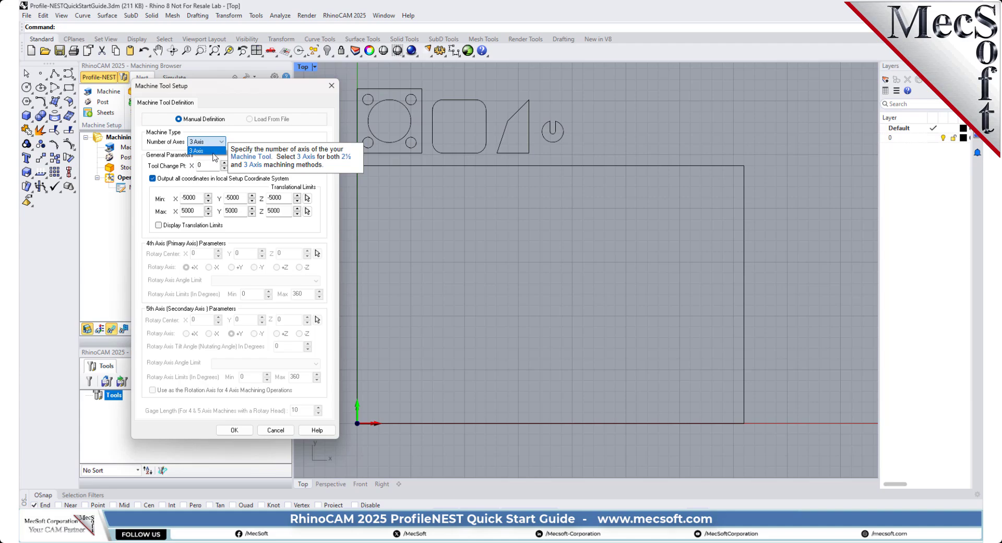
pyautogui.click(253, 143)
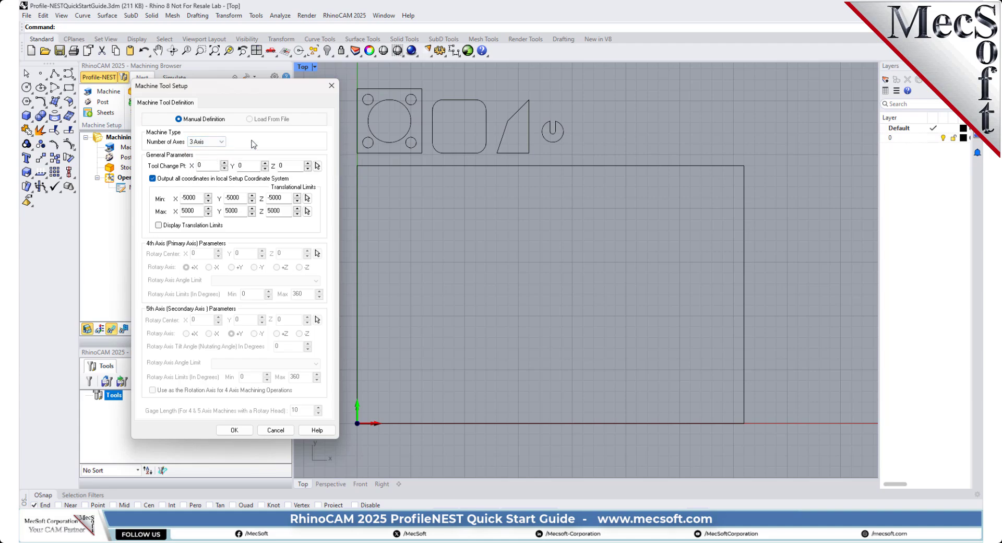
pyautogui.click(234, 429)
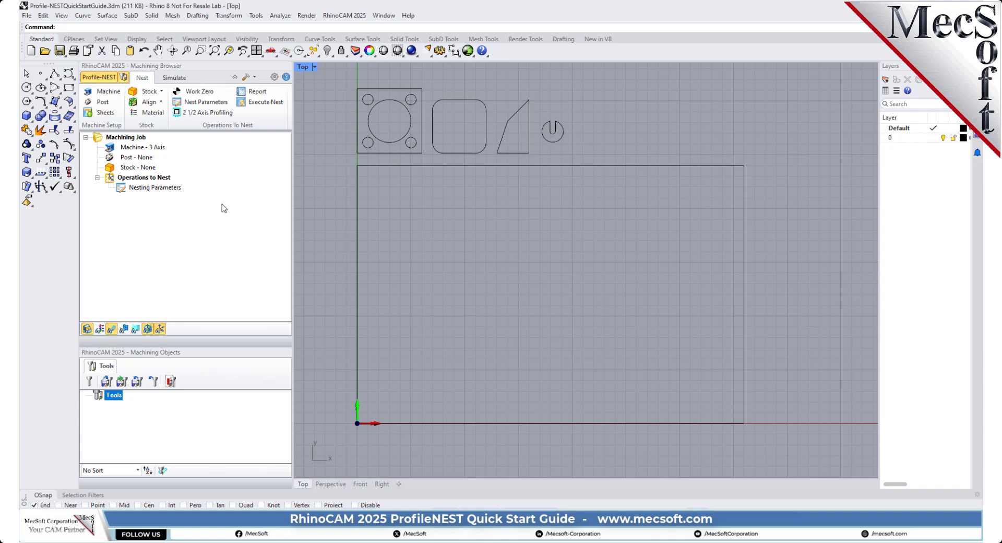
# Step: Set the current post-processor to Laguna_BR_IQ
pyautogui.click(103, 102)
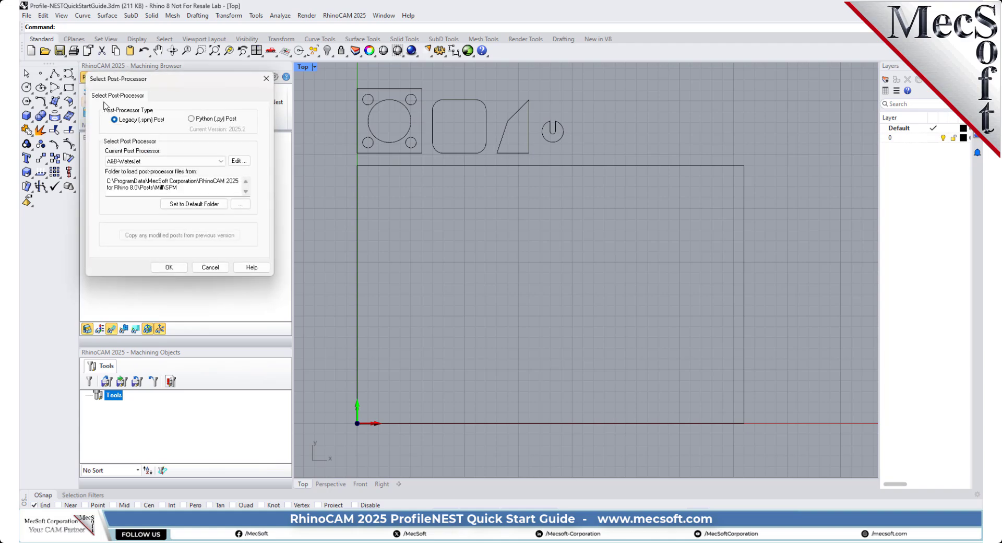
pyautogui.click(206, 161)
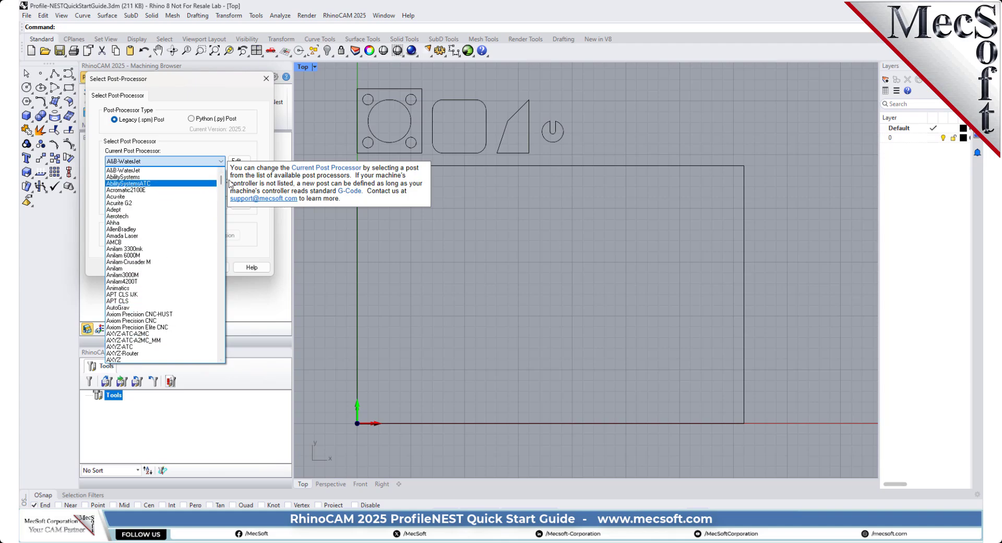
pyautogui.moveTo(221, 180); pyautogui.dragTo(211, 274)
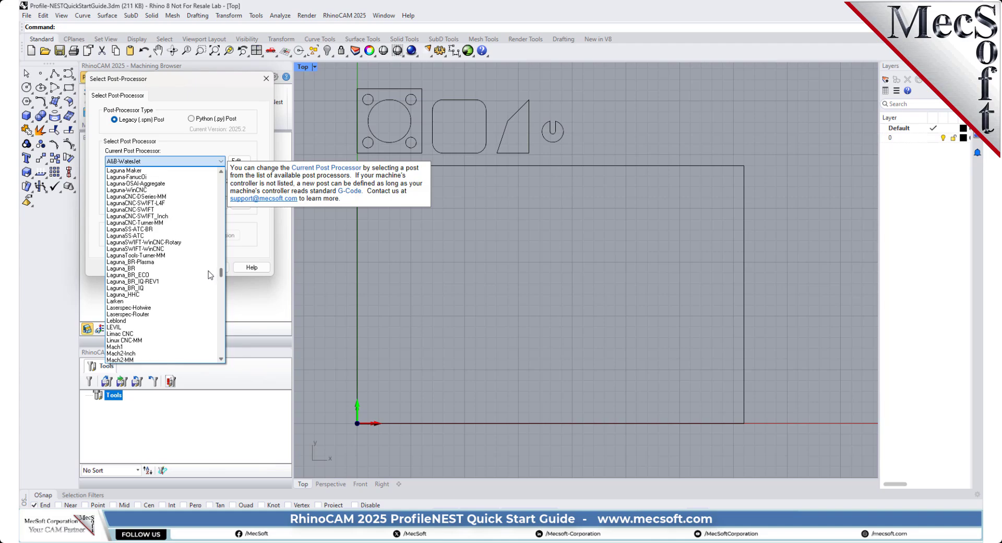
pyautogui.click(140, 295)
pyautogui.click(174, 272)
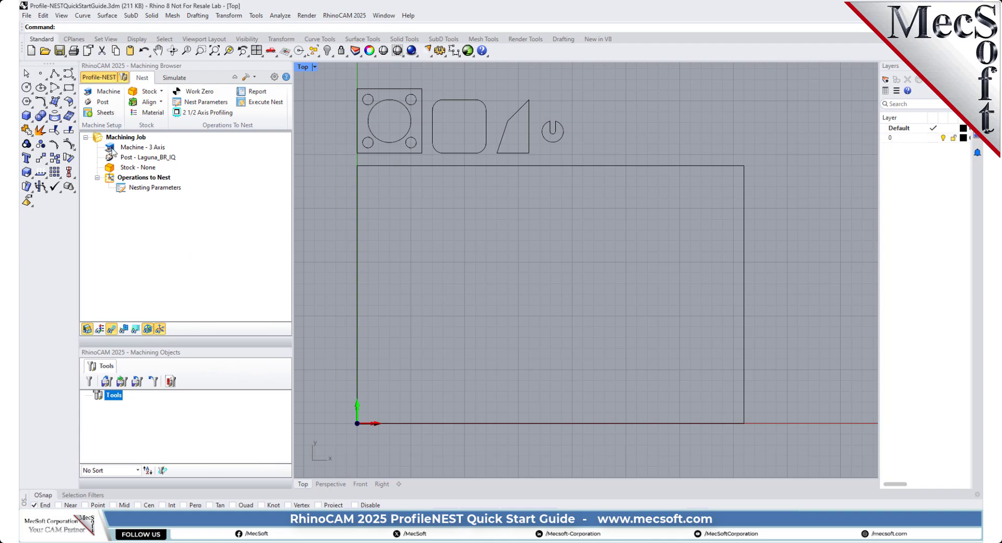
pyautogui.click(116, 150)
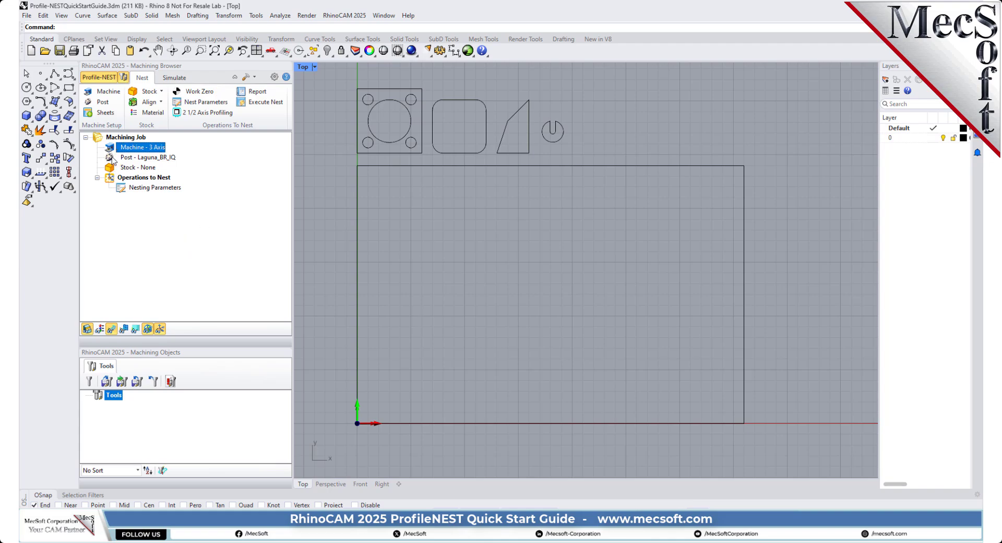
pyautogui.click(113, 157)
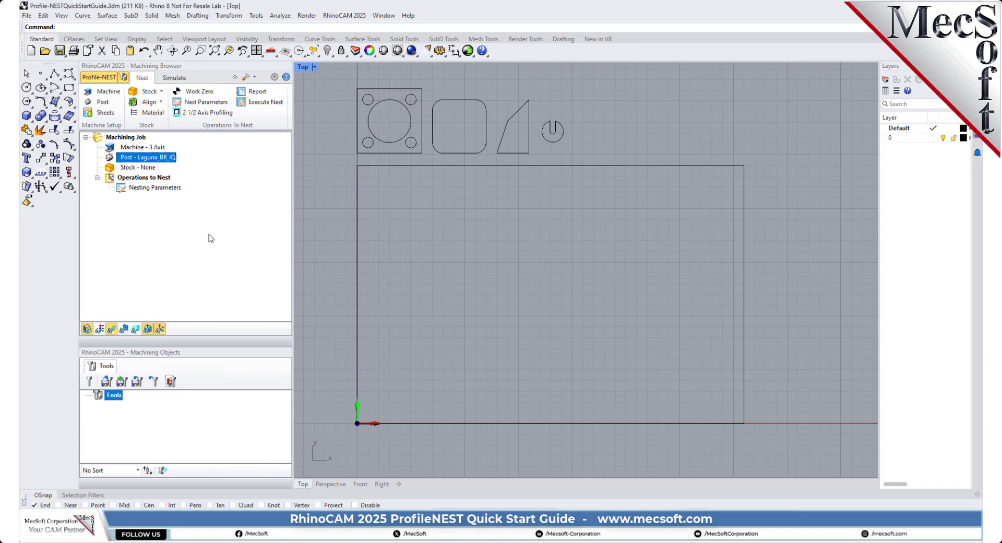
# Step: Create a box stock with length 36, width 24 and height 0.25, and toggle its display off and on
pyautogui.click(162, 91)
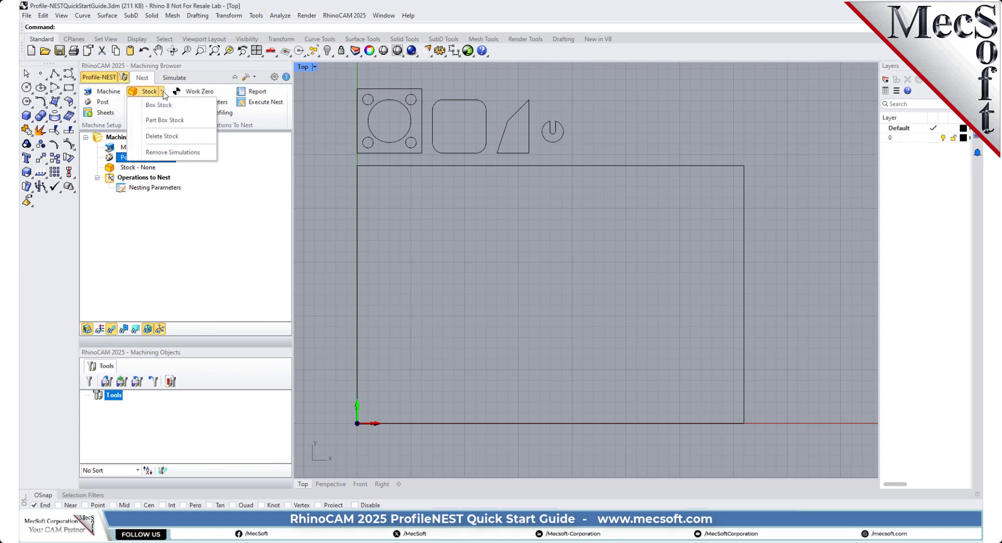
pyautogui.click(180, 106)
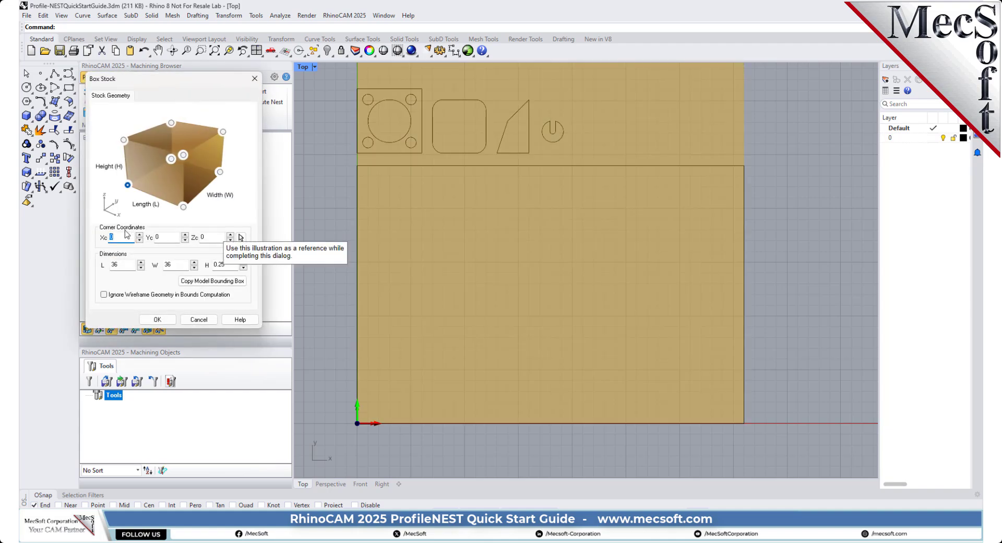
pyautogui.click(126, 266)
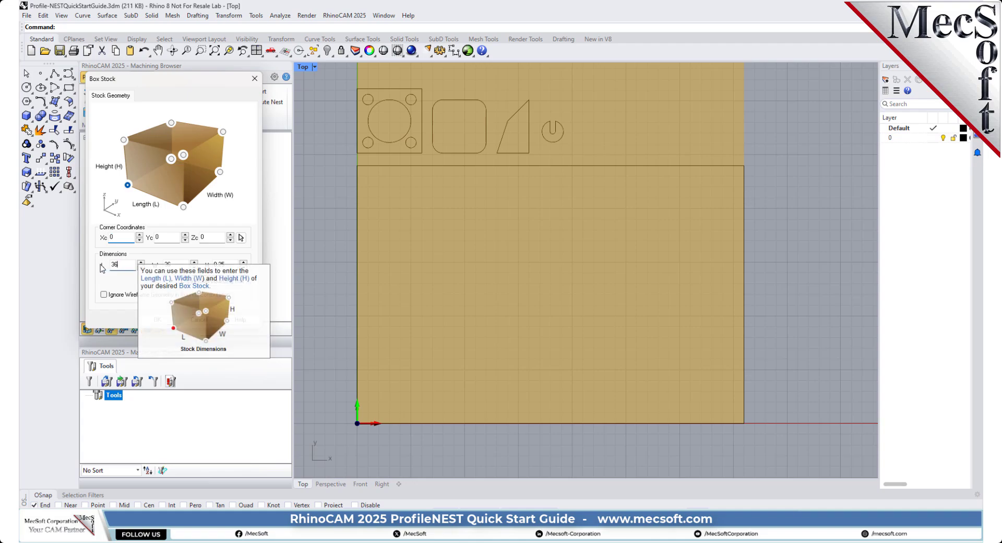
pyautogui.press('Tab')
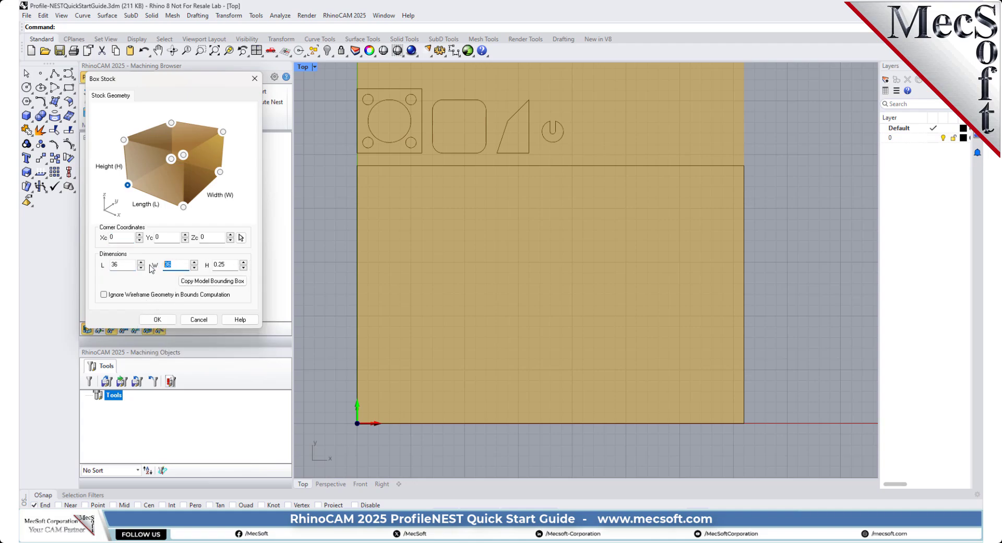
pyautogui.write('24')
pyautogui.click(228, 266)
pyautogui.click(158, 320)
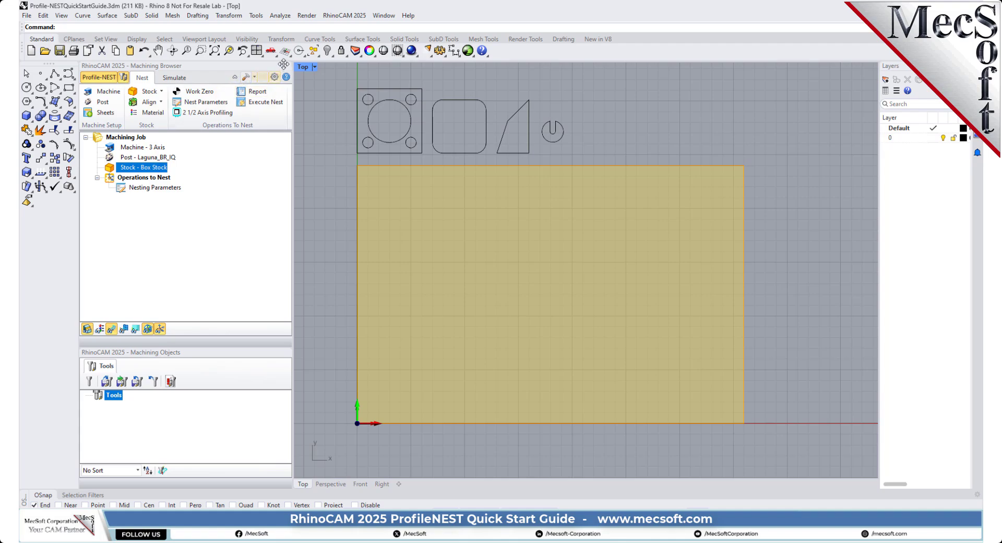
pyautogui.click(88, 329)
pyautogui.click(87, 329)
# Step: Add the large rectangle below the parts as a nesting sheet by selecting its curve
pyautogui.click(107, 114)
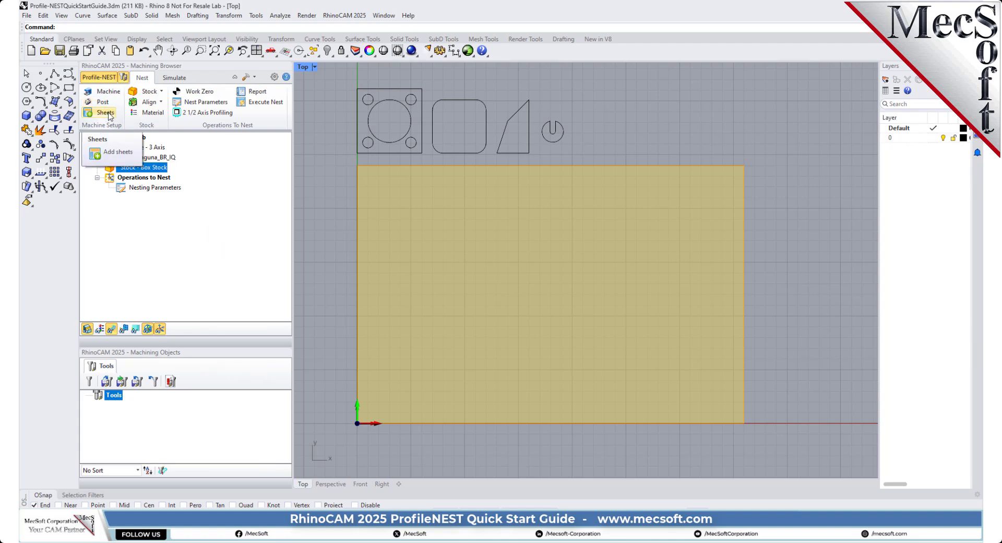
pyautogui.click(118, 152)
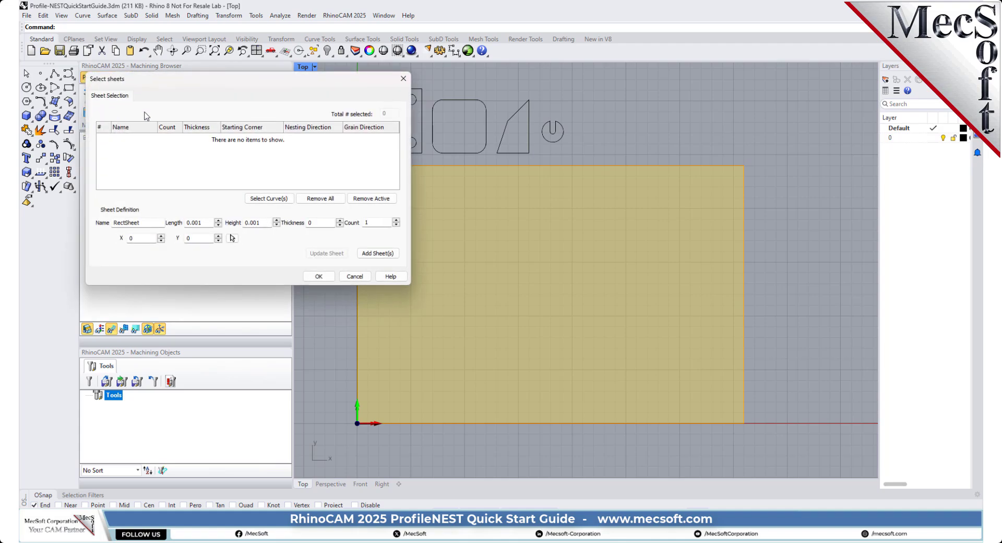
pyautogui.moveTo(166, 77); pyautogui.dragTo(108, 230)
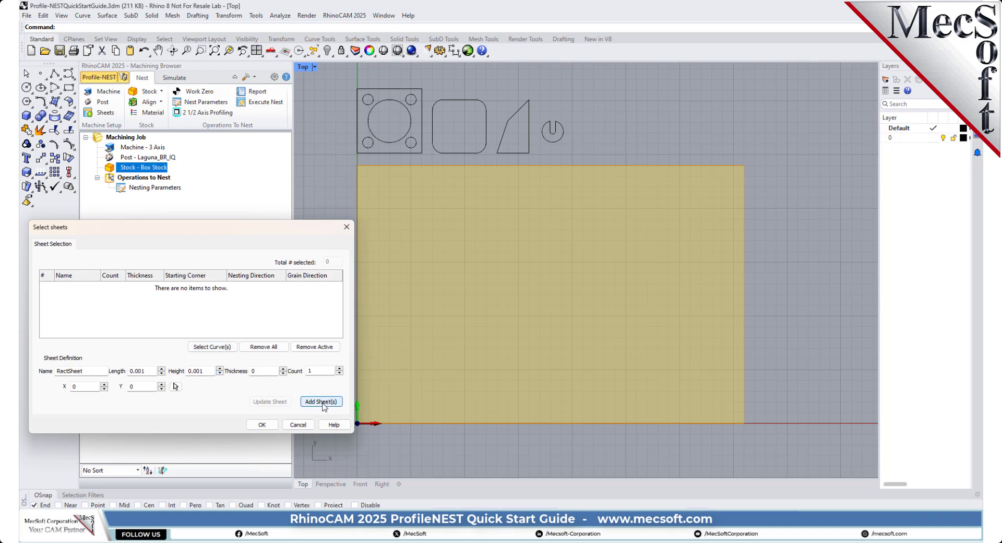
pyautogui.click(212, 346)
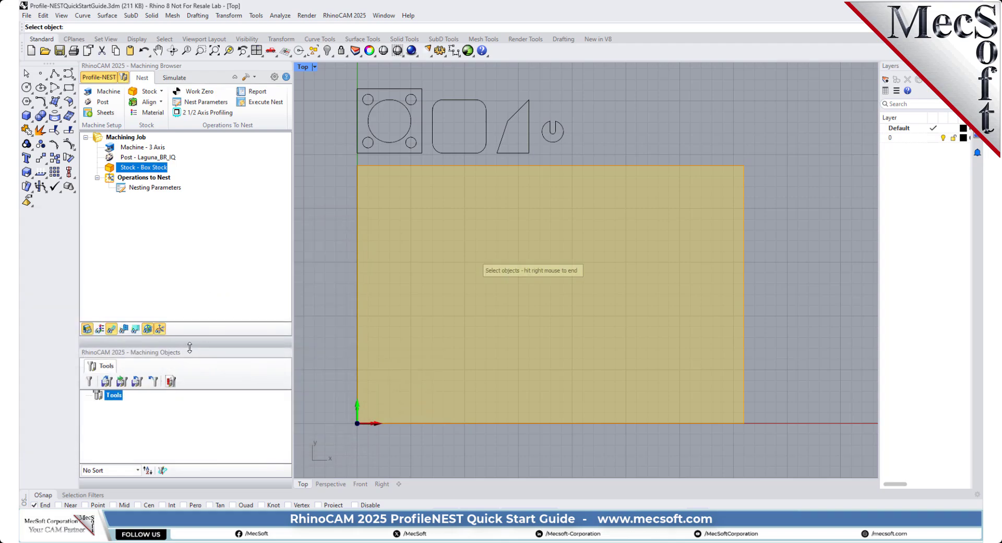
pyautogui.click(429, 170)
pyautogui.rightClick(340, 188)
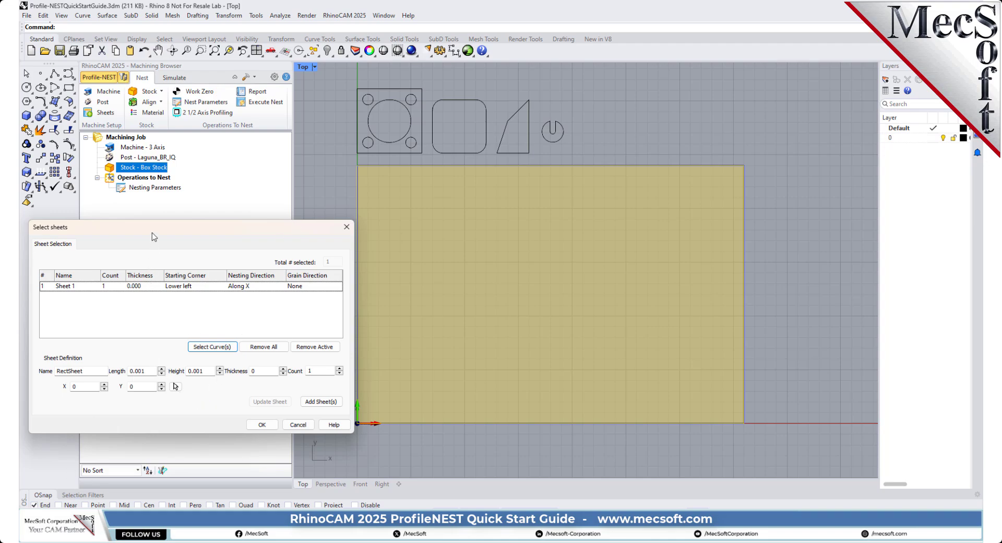
# Step: Hide the stock display and highlight Sheet 1 from the sheet list to check its outline, leaving it unselected
pyautogui.moveTo(155, 236); pyautogui.dragTo(335, 278)
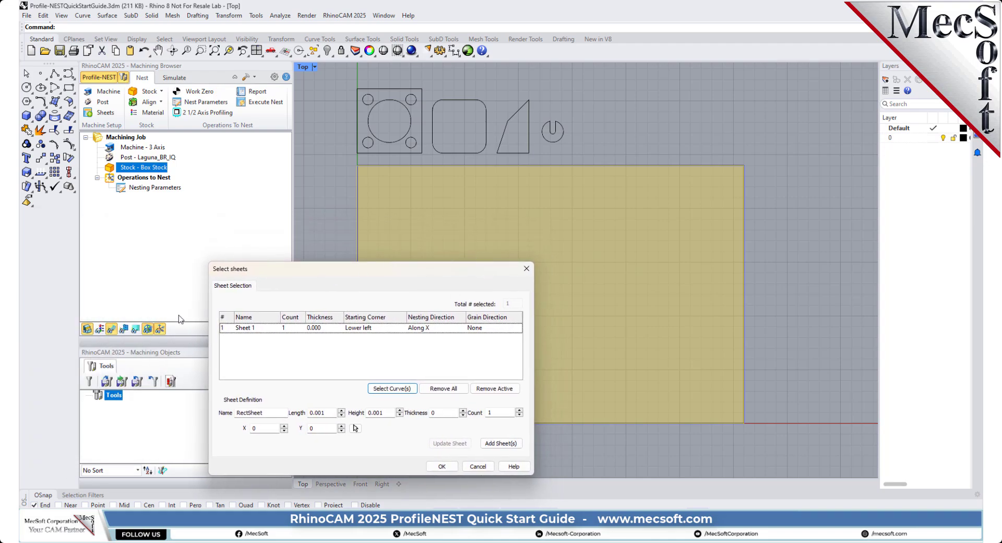
pyautogui.click(85, 329)
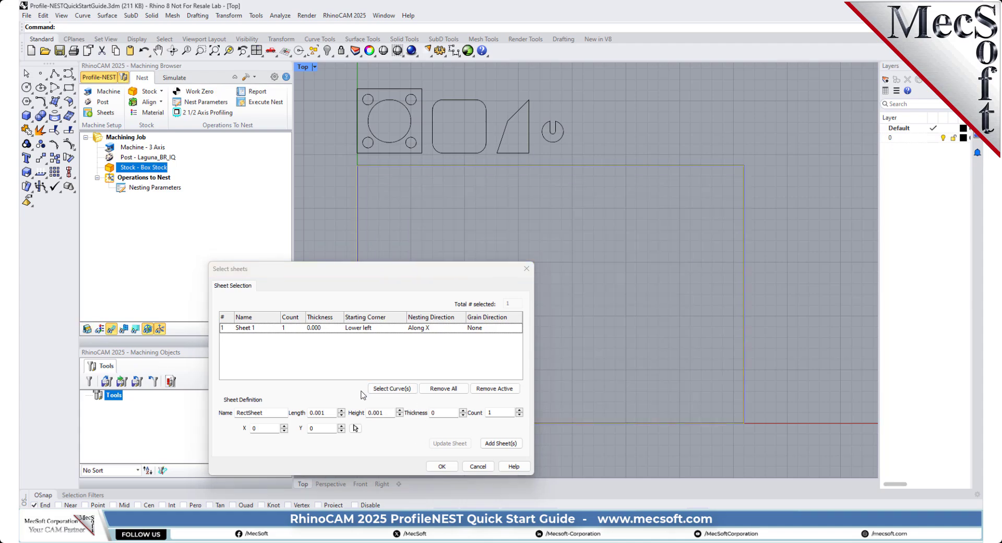
pyautogui.moveTo(307, 269); pyautogui.dragTo(154, 254)
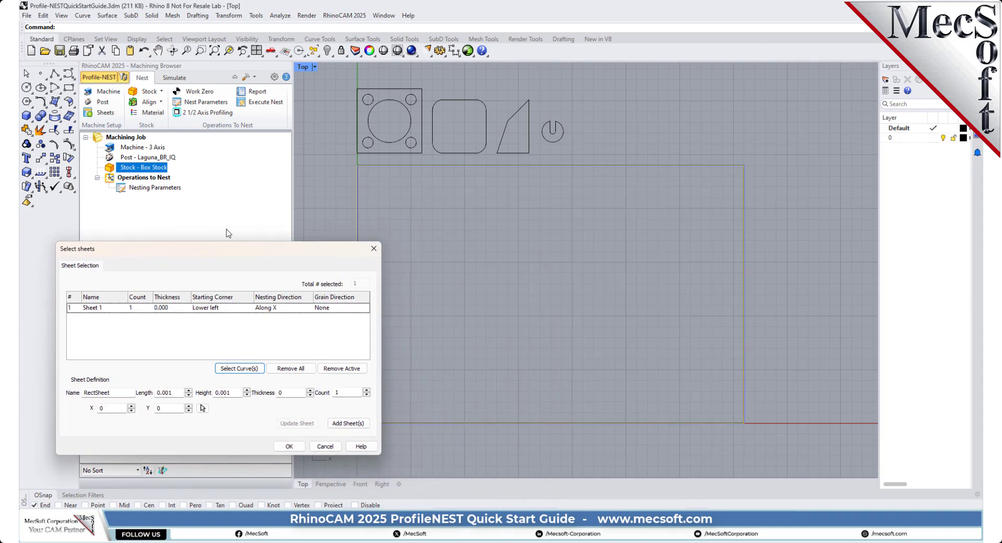
pyautogui.click(120, 308)
pyautogui.click(120, 308)
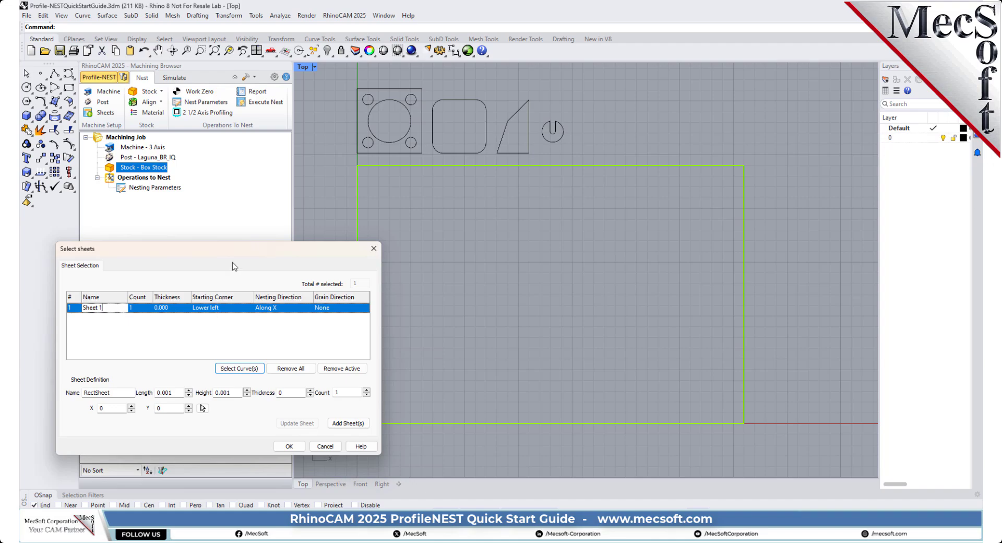
pyautogui.moveTo(257, 248); pyautogui.dragTo(224, 253)
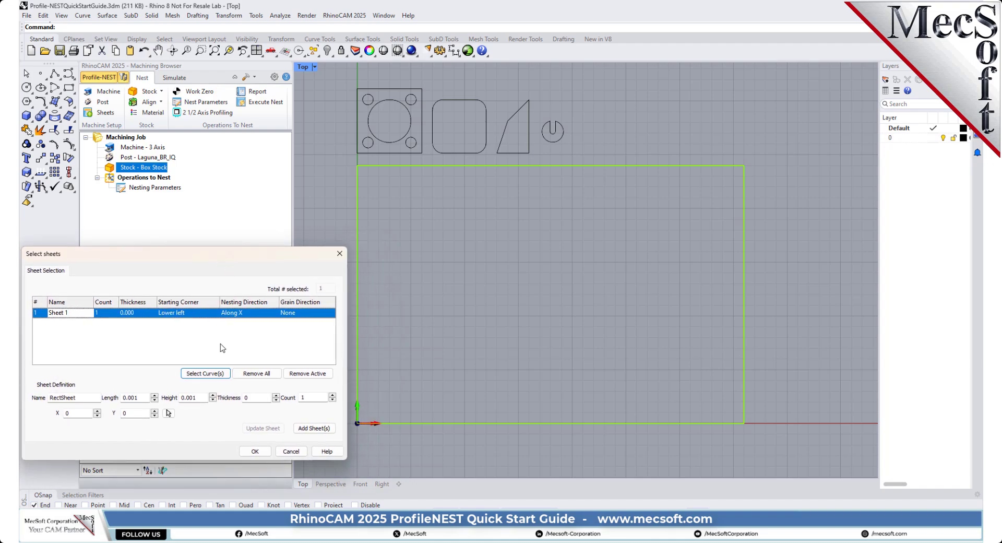
pyautogui.click(195, 338)
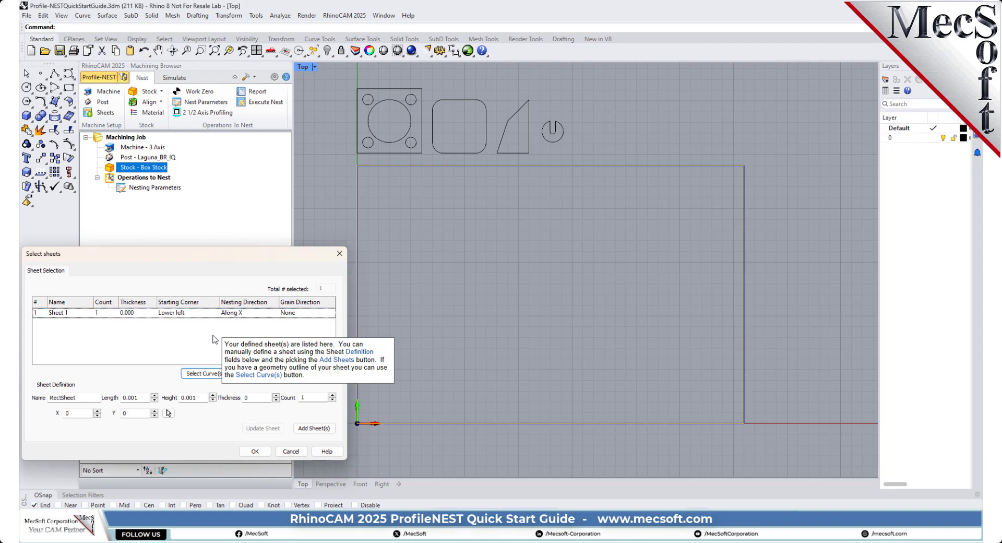
pyautogui.click(446, 287)
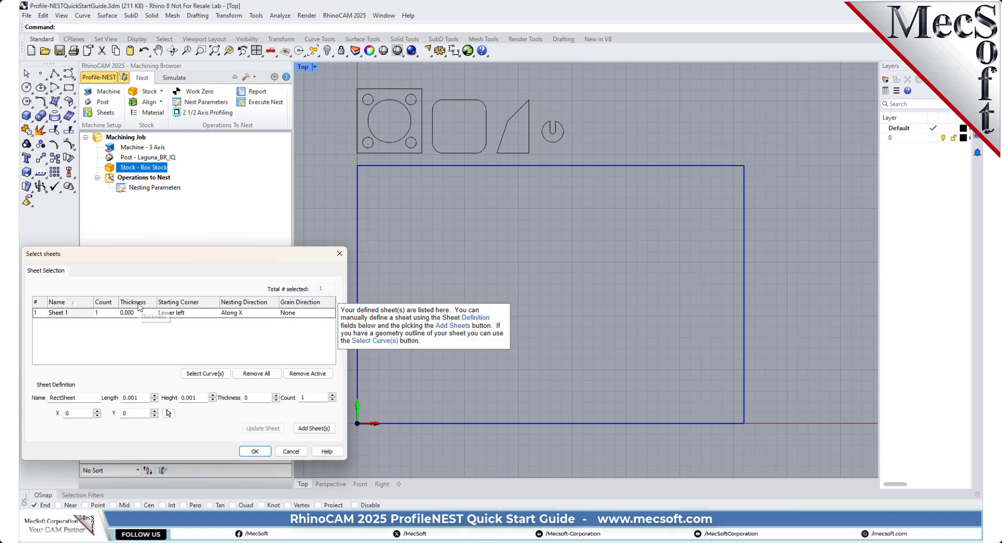
# Step: Set the thickness of Sheet 1 to 0.250
pyautogui.doubleClick(139, 313)
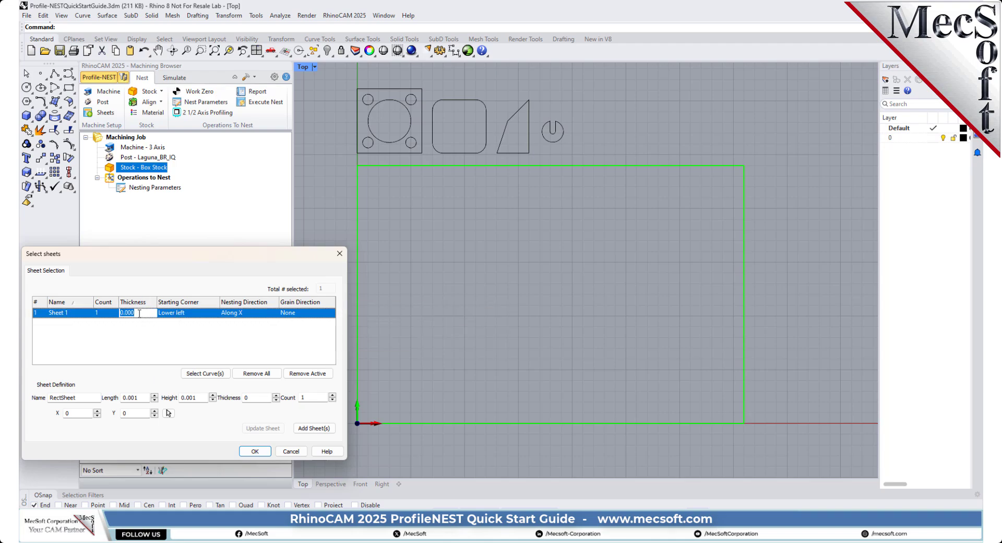
pyautogui.write('0.250')
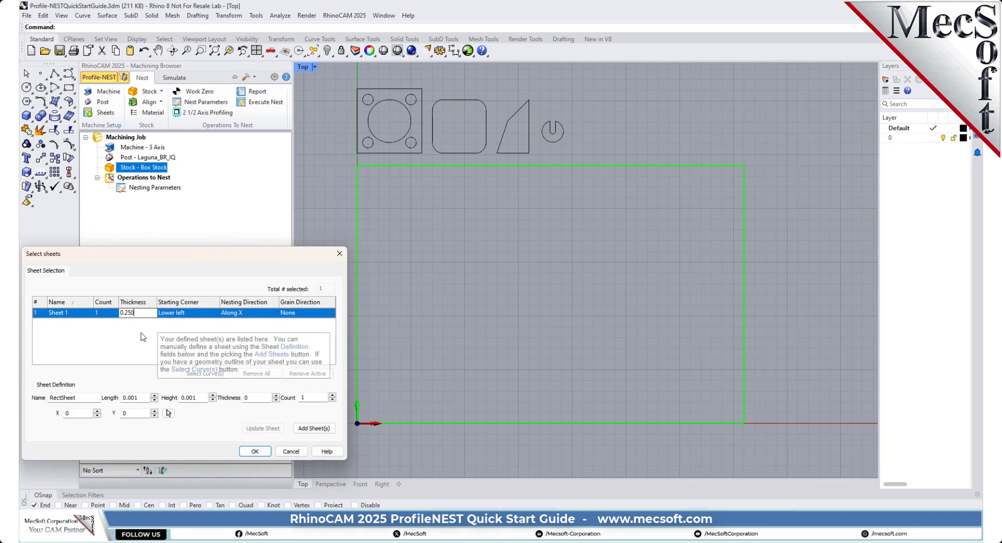
pyautogui.click(106, 335)
# Step: Try a count of 3 for Sheet 1 and set it back to 1
pyautogui.click(106, 313)
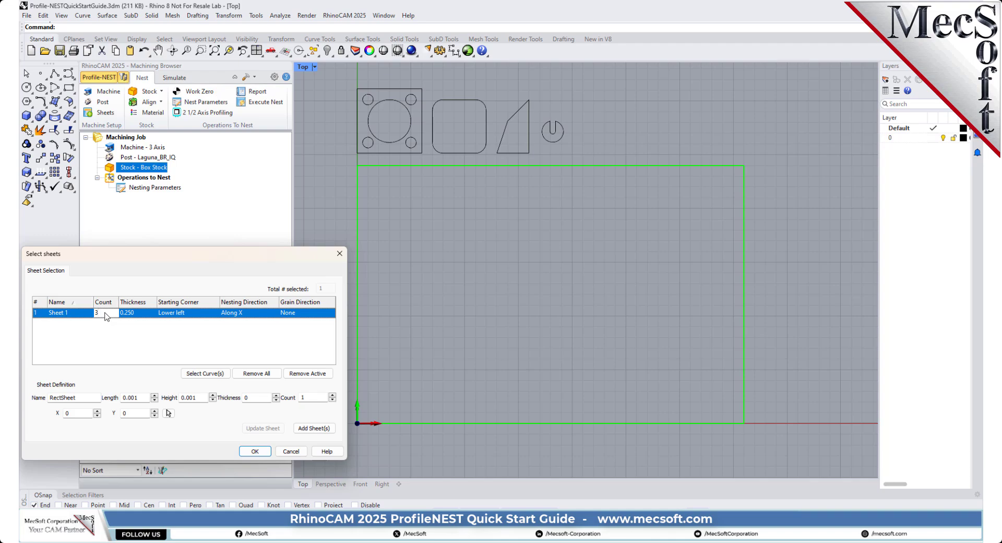
pyautogui.press('Return')
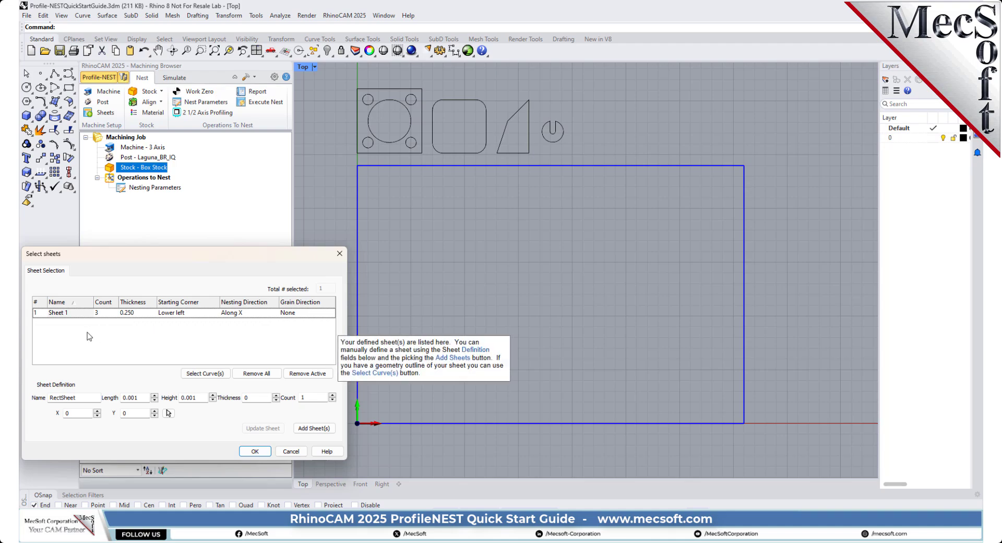
pyautogui.click(103, 312)
pyautogui.click(102, 312)
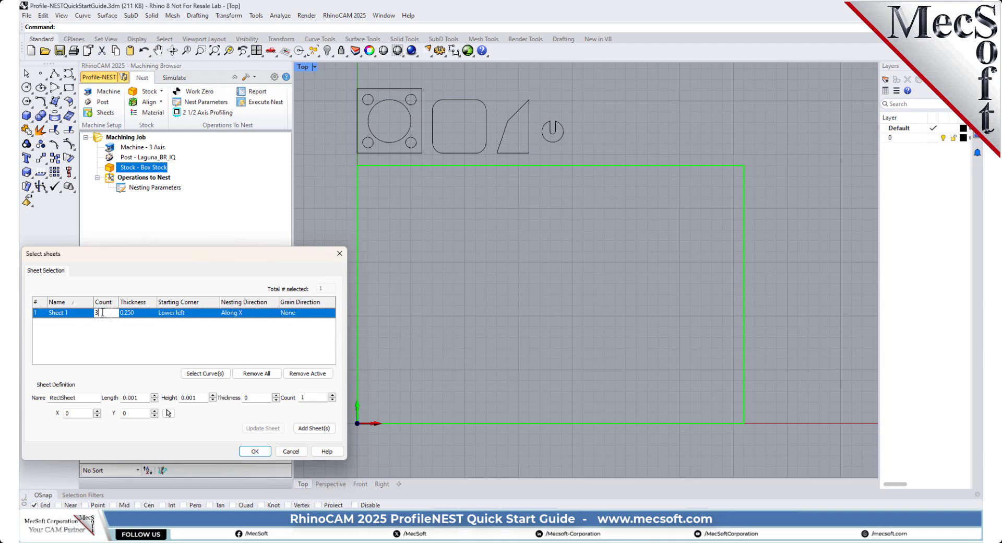
pyautogui.moveTo(102, 312); pyautogui.dragTo(90, 312)
pyautogui.write('1')
pyautogui.click(107, 340)
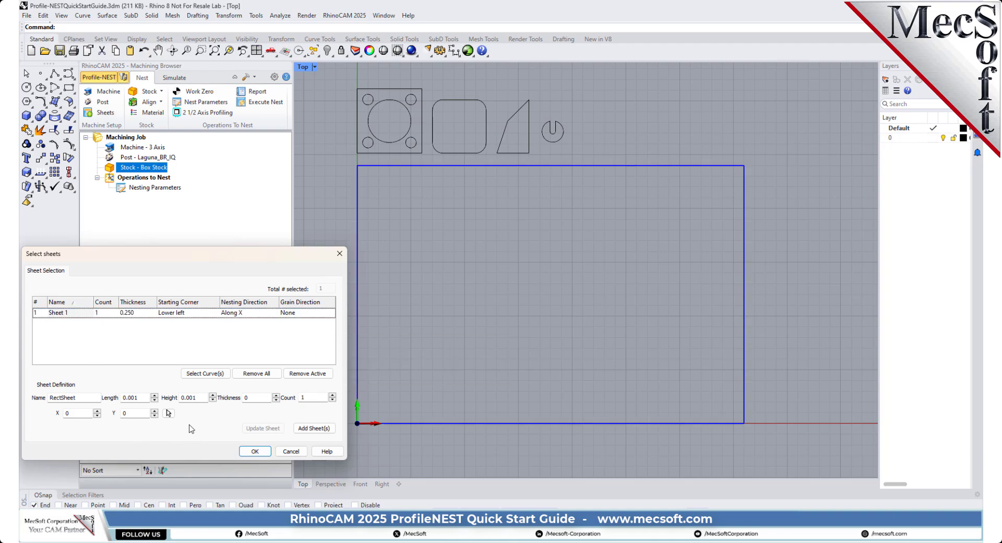
# Step: Accept the sheet definition and turn the stock display back on
pyautogui.click(254, 452)
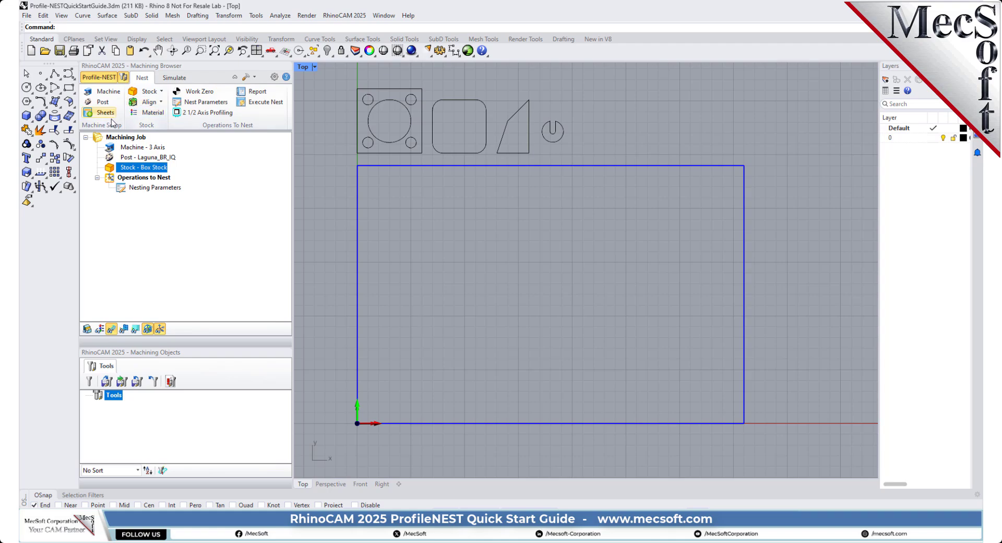
pyautogui.click(90, 328)
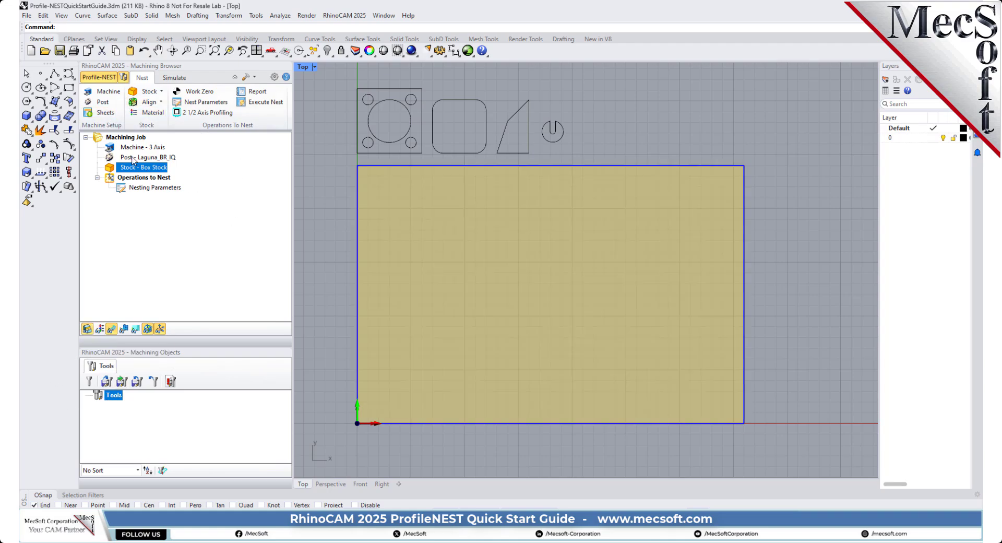
# Step: Align the box stock about the part geometry with Bottom Z alignment and South West XY alignment
pyautogui.click(151, 102)
pyautogui.click(151, 125)
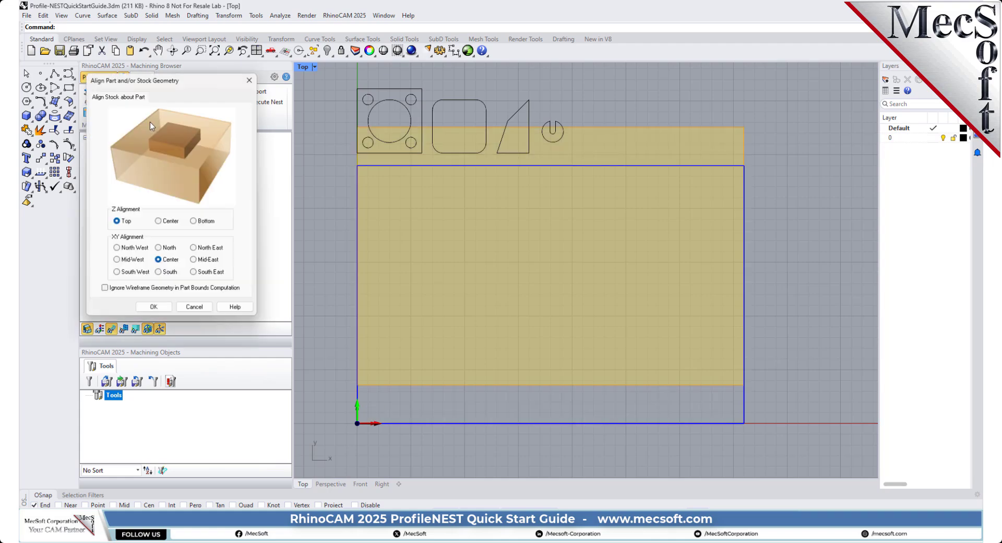
pyautogui.click(271, 51)
pyautogui.click(286, 98)
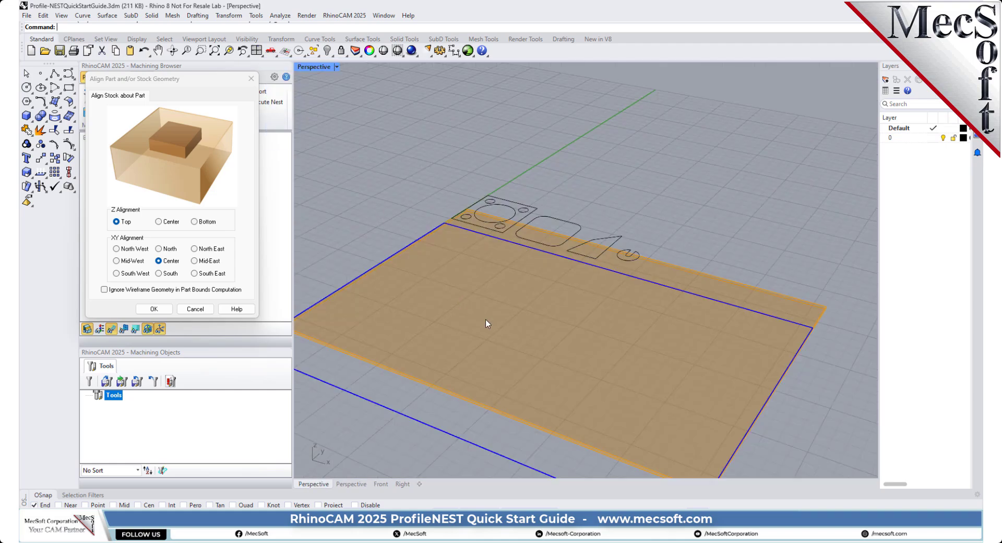
pyautogui.scroll(-3, 487, 334)
pyautogui.scroll(5, 393, 338)
pyautogui.scroll(3, 393, 342)
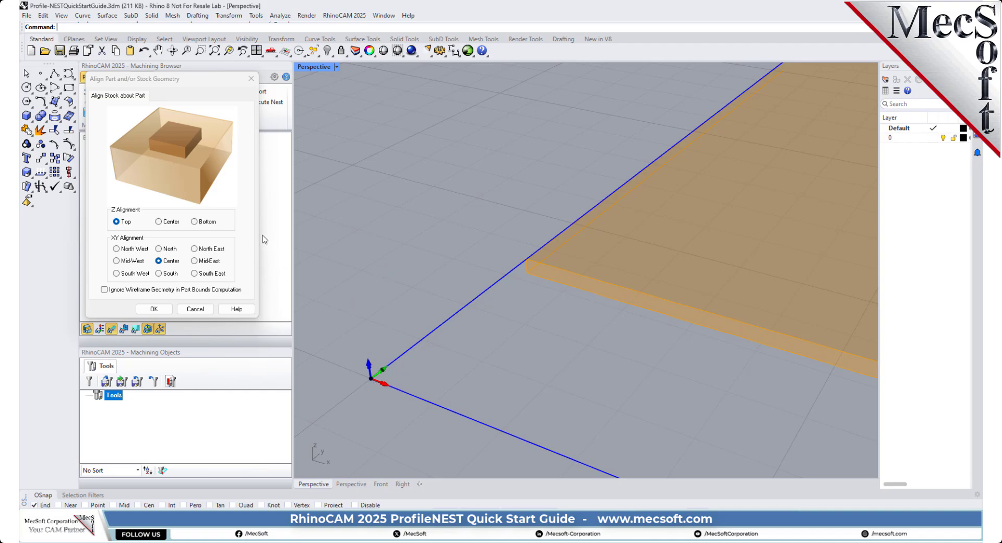
pyautogui.click(194, 220)
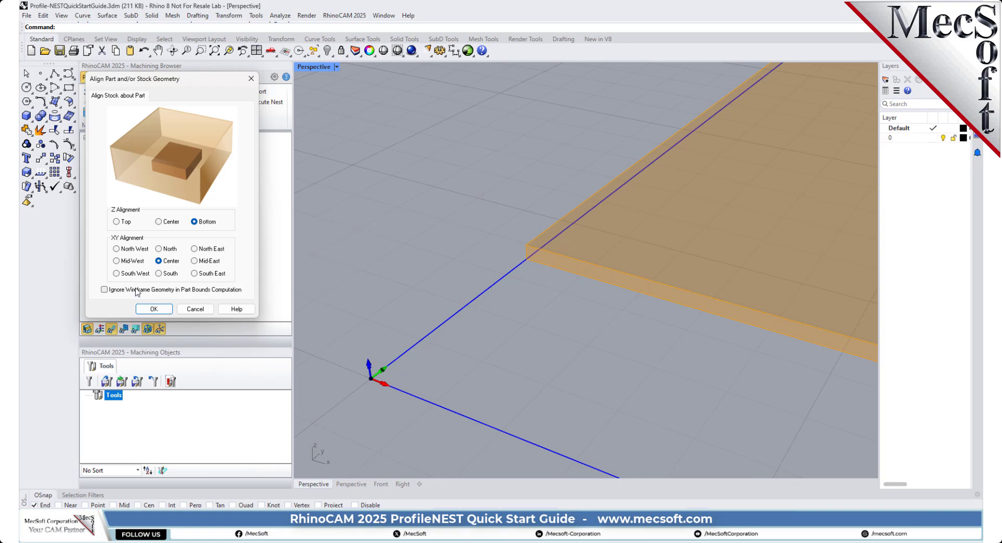
pyautogui.click(116, 273)
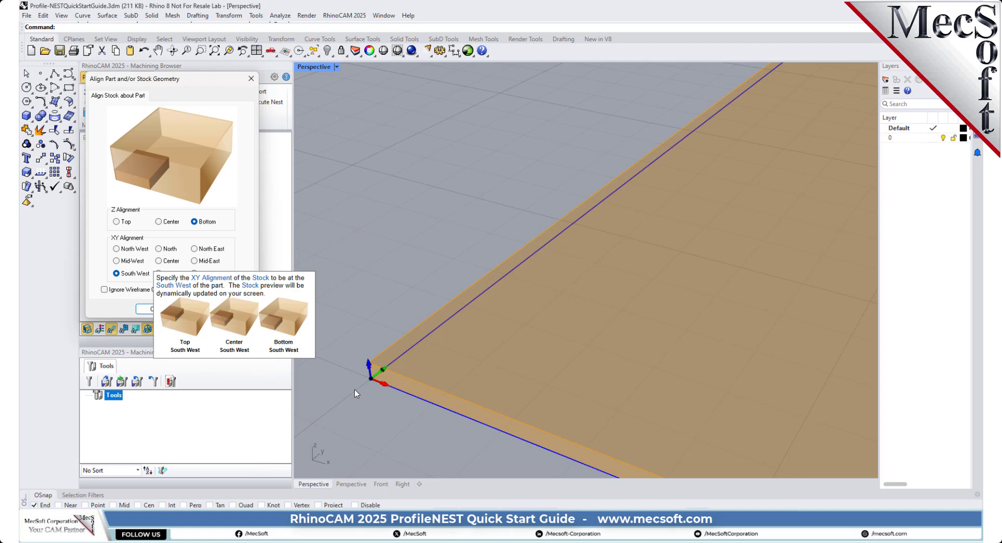
pyautogui.scroll(4, 356, 390)
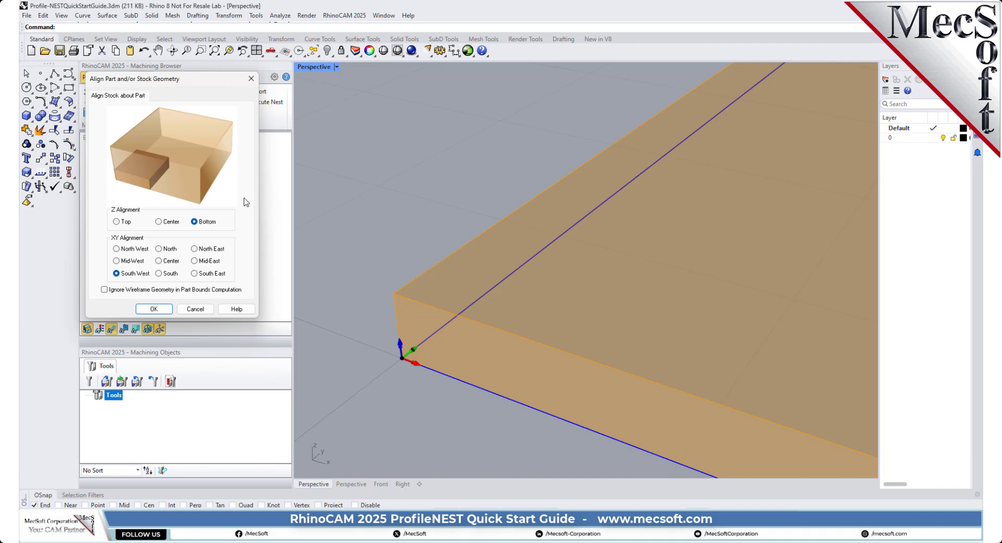
pyautogui.click(155, 309)
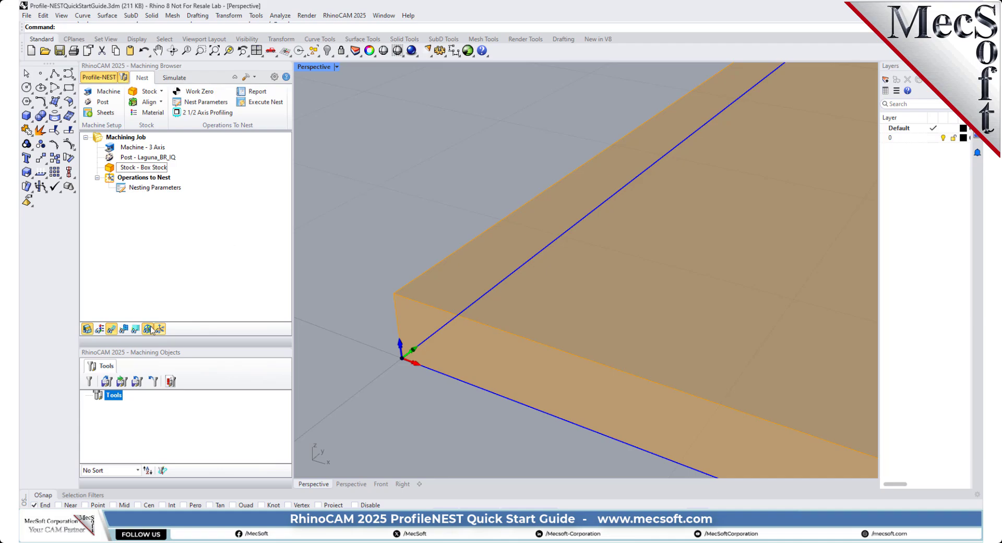
# Step: Toggle the stock display off and on, and view the aligned stock from the top
pyautogui.click(87, 329)
pyautogui.click(87, 328)
pyautogui.click(277, 57)
pyautogui.click(303, 85)
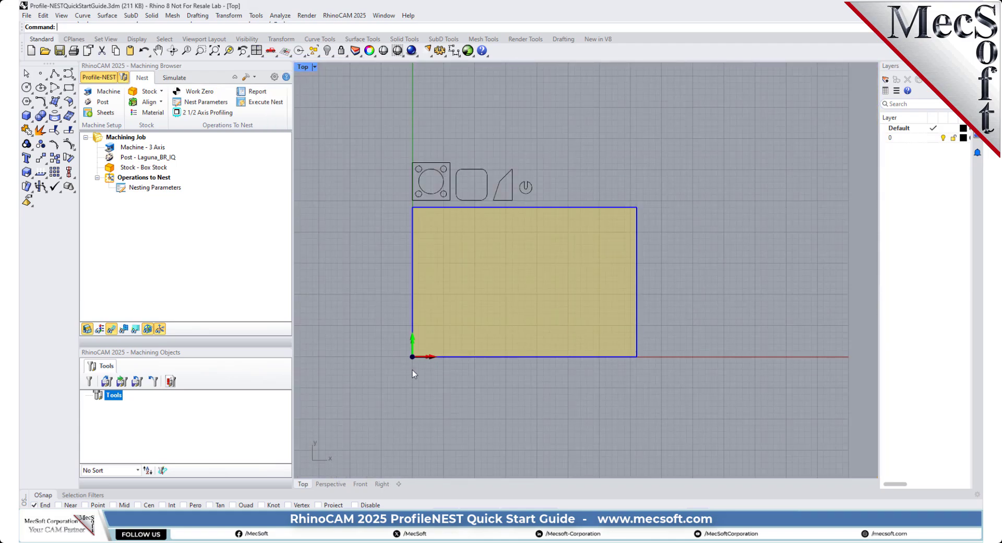
pyautogui.scroll(3, 453, 277)
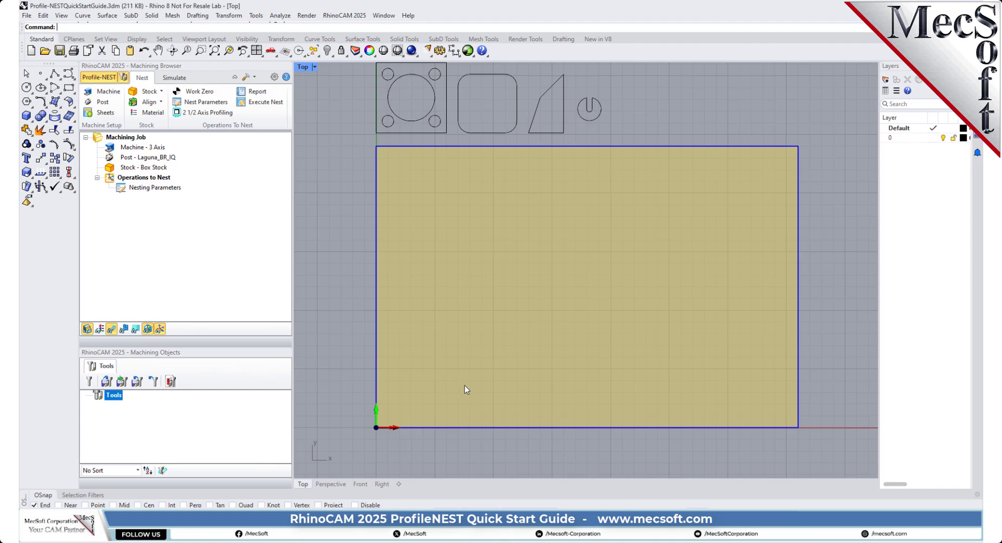
pyautogui.scroll(-2, 465, 385)
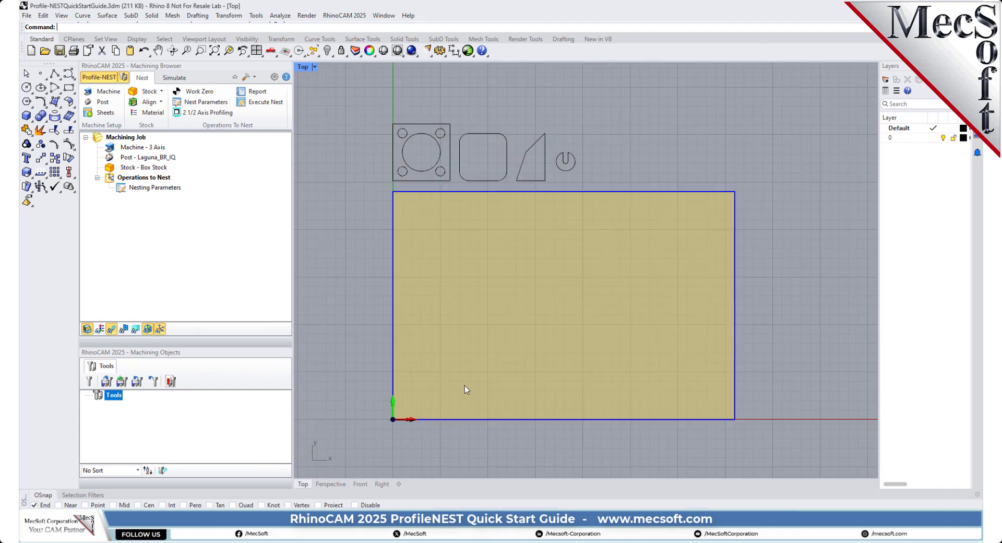
# Step: Set the stock material to WOOD from the FeedsSpeedsDataINCH.xml material file
pyautogui.click(159, 114)
pyautogui.click(207, 151)
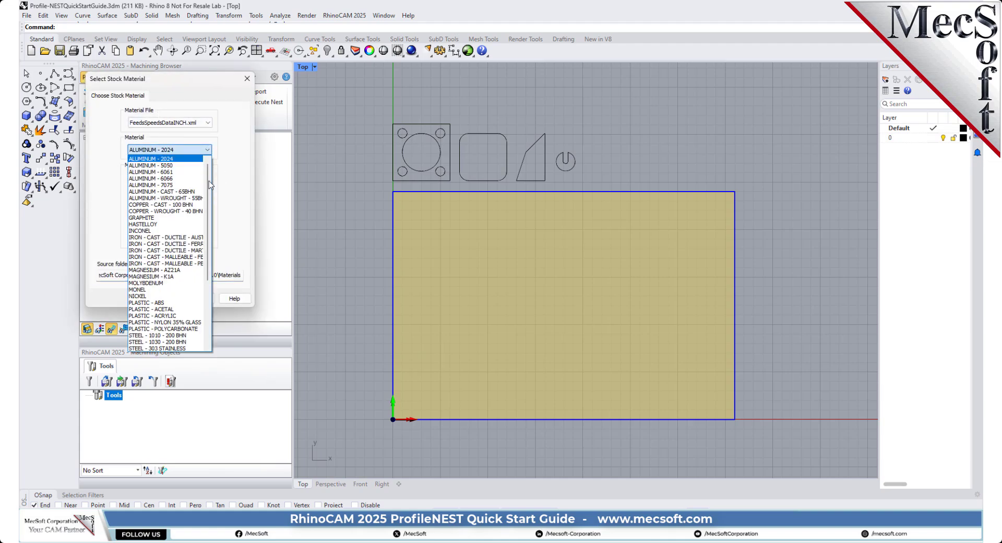
pyautogui.moveTo(209, 180); pyautogui.dragTo(205, 262)
pyautogui.click(153, 348)
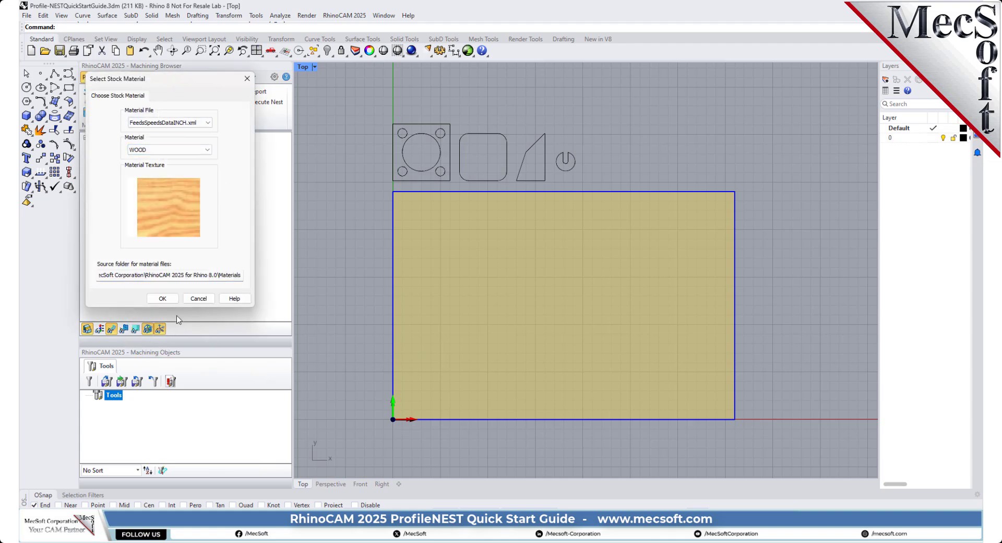
pyautogui.click(162, 298)
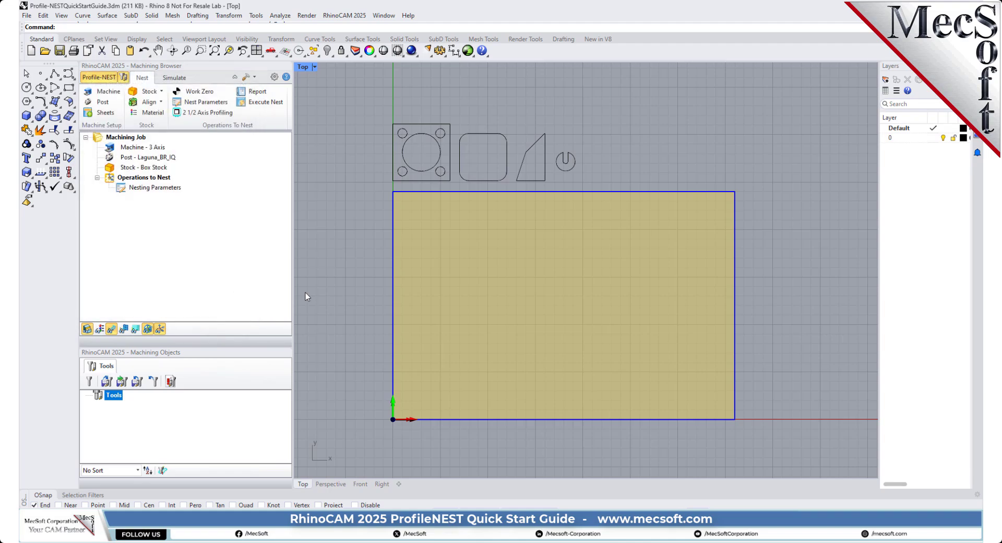
# Step: Preview the wood material texture on the stock and turn the texture display off again
pyautogui.click(100, 329)
pyautogui.click(99, 328)
pyautogui.click(99, 329)
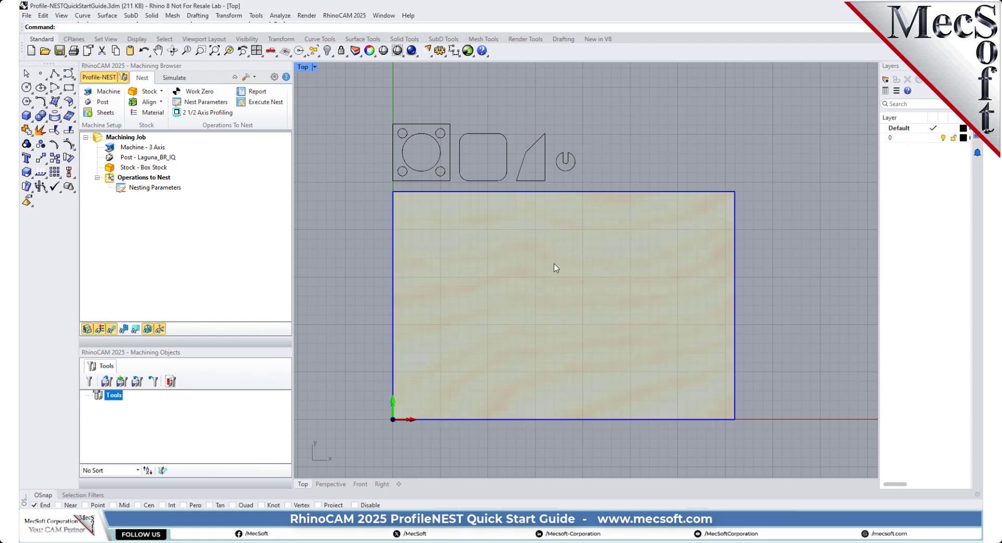
pyautogui.click(100, 329)
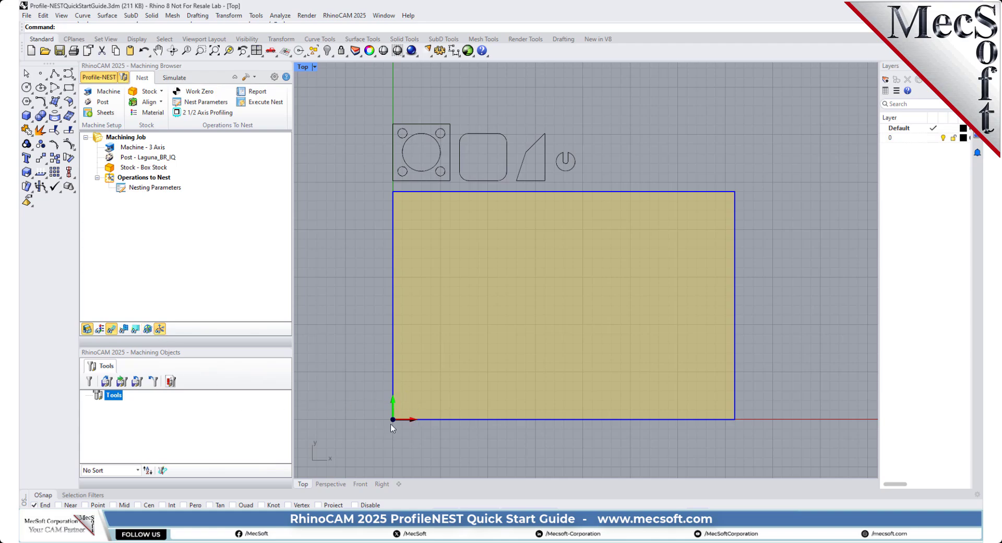
# Step: Toggle the coordinate system display off and on to check the origin at the stock's south-west corner
pyautogui.click(164, 331)
pyautogui.click(162, 331)
pyautogui.click(162, 331)
pyautogui.click(163, 331)
pyautogui.click(162, 331)
pyautogui.click(162, 331)
pyautogui.click(162, 331)
pyautogui.click(161, 330)
# Step: Start a 2 1/2 Axis Profiling operation and select all curves of the square part with holes as its part regions
pyautogui.click(208, 112)
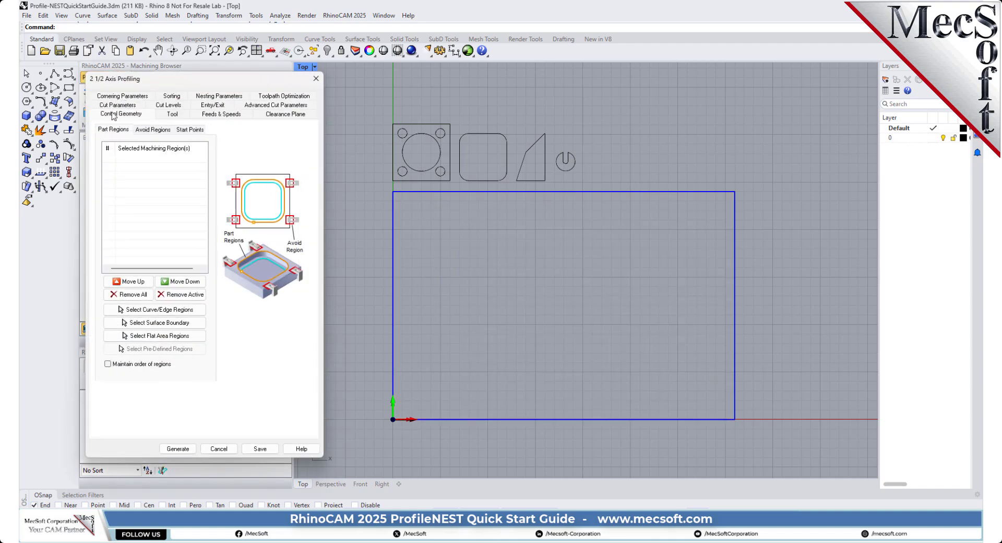
pyautogui.click(139, 310)
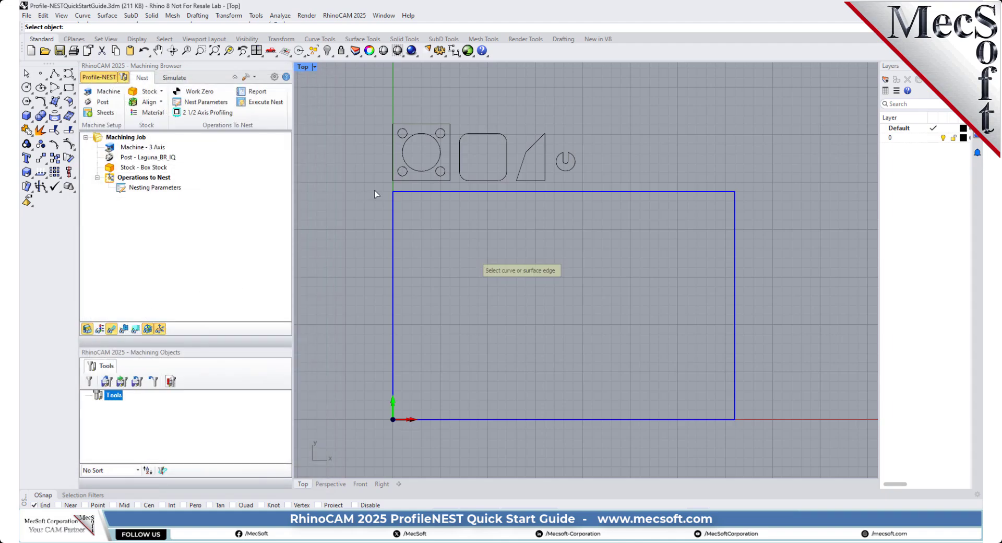
pyautogui.moveTo(374, 190); pyautogui.dragTo(453, 97)
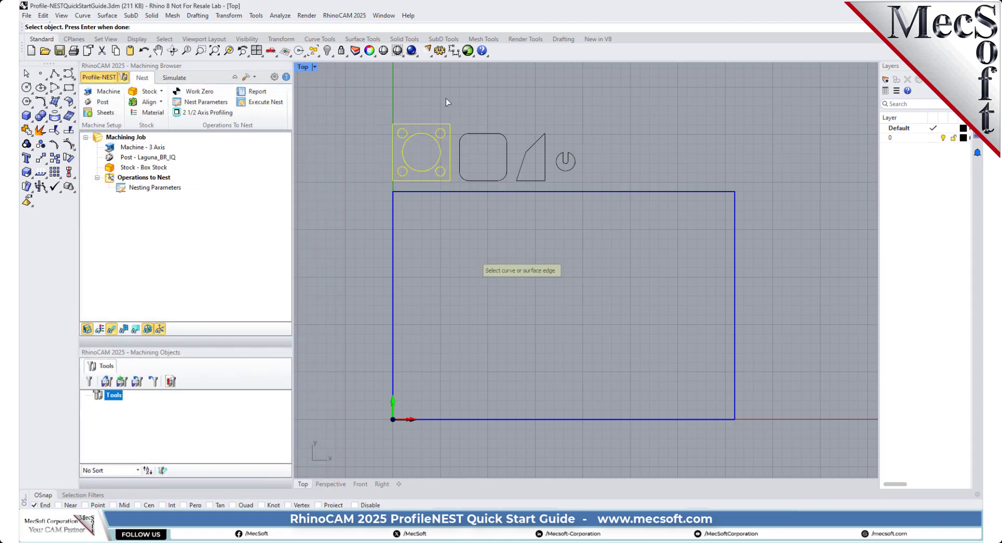
pyautogui.press('Return')
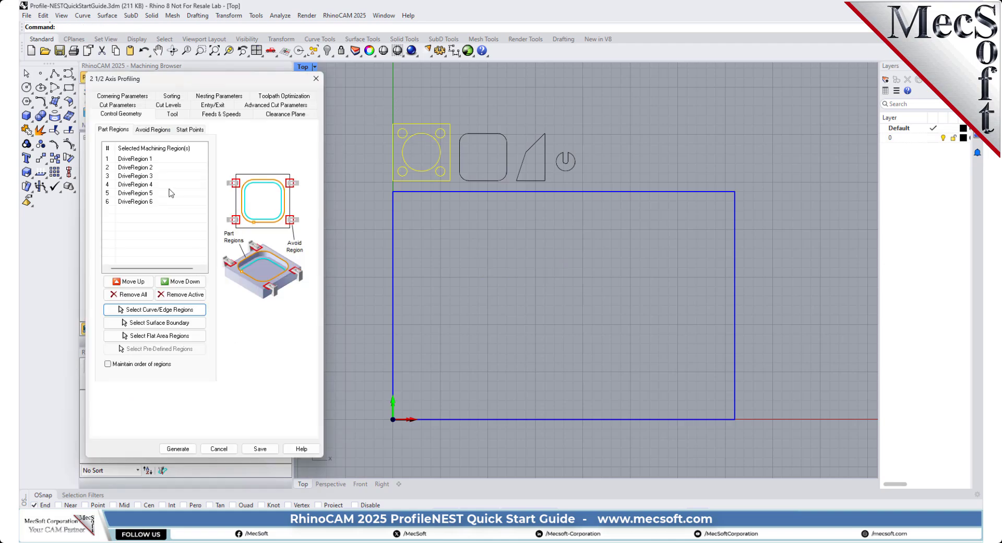
# Step: Highlight the selected drive regions 2 through 6 one by one to identify their curves on the square part
pyautogui.click(150, 167)
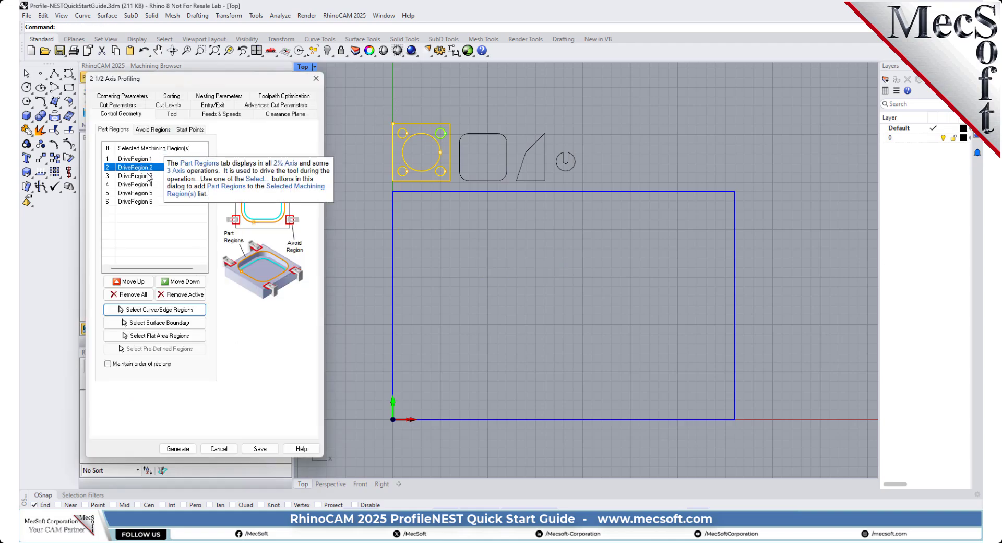
pyautogui.click(148, 176)
pyautogui.click(148, 184)
pyautogui.click(147, 193)
pyautogui.click(146, 202)
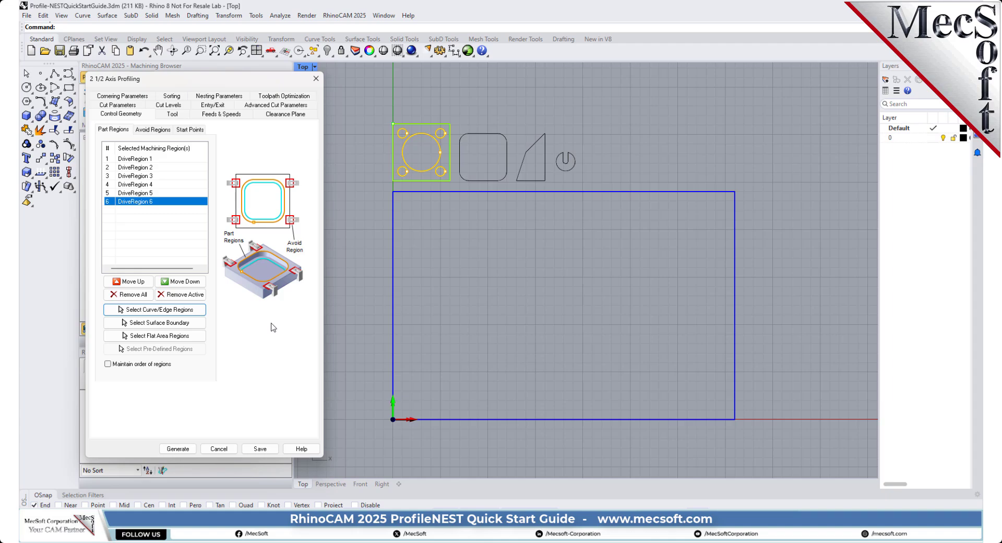
pyautogui.click(368, 108)
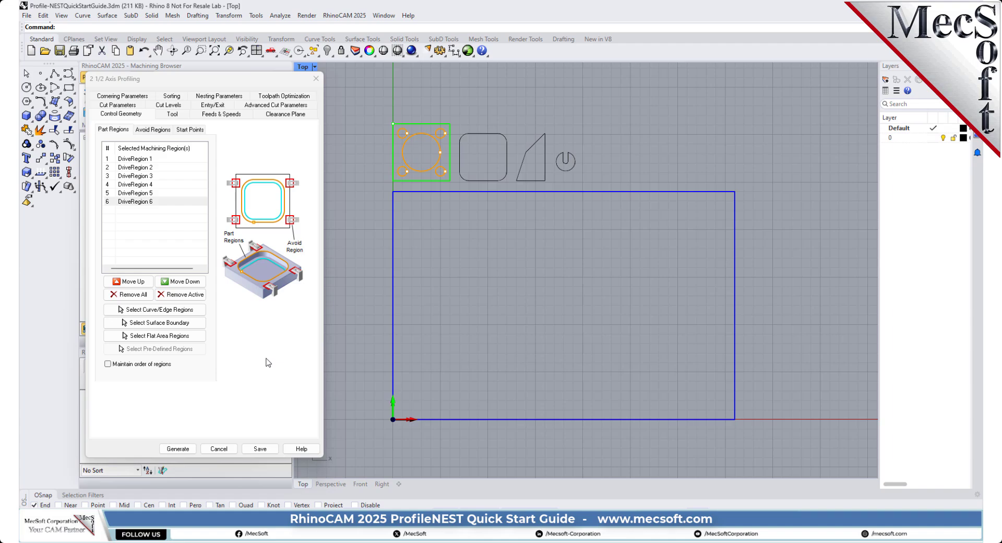
# Step: Set up a flat mill with a tool diameter of 0.25 and a shank diameter of 0.25
pyautogui.click(177, 117)
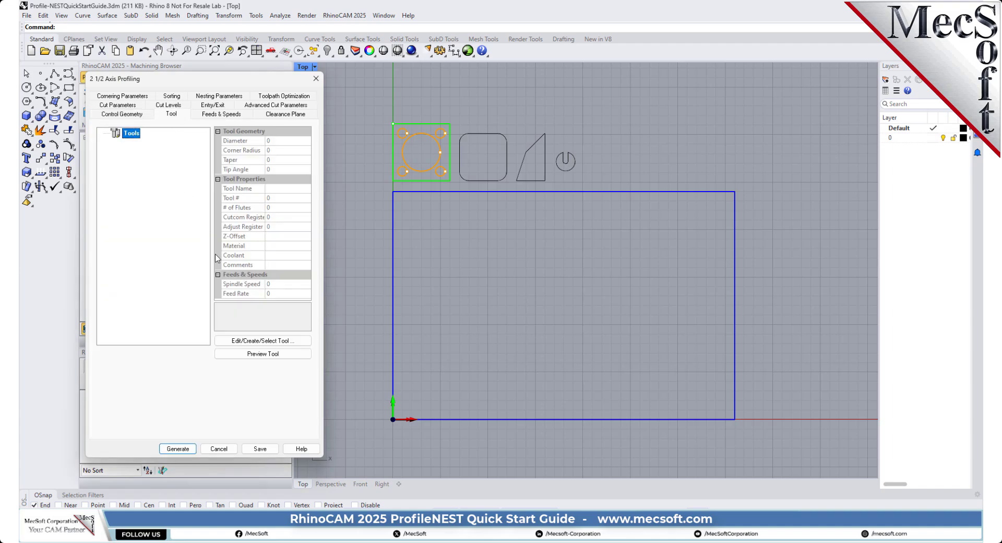
pyautogui.click(253, 342)
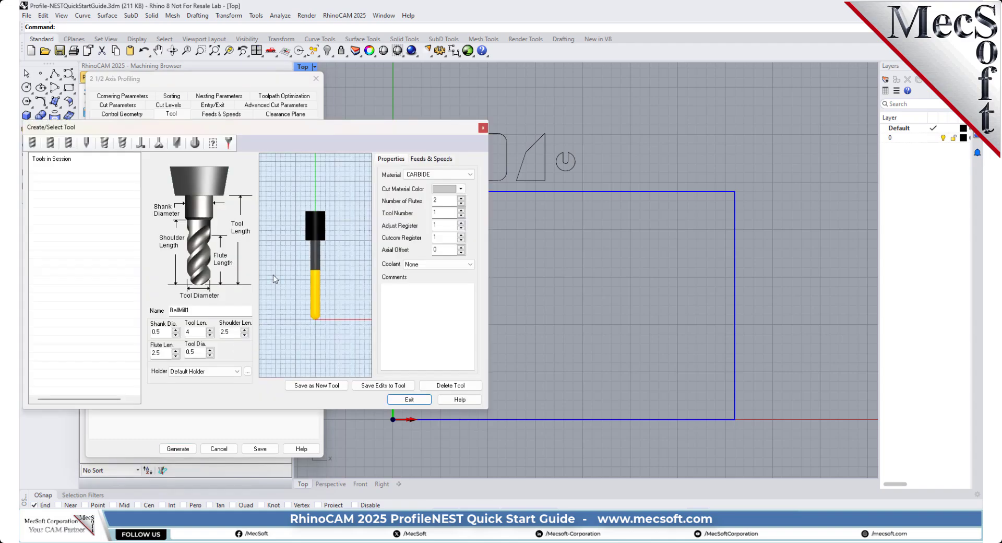
pyautogui.moveTo(265, 131); pyautogui.dragTo(443, 143)
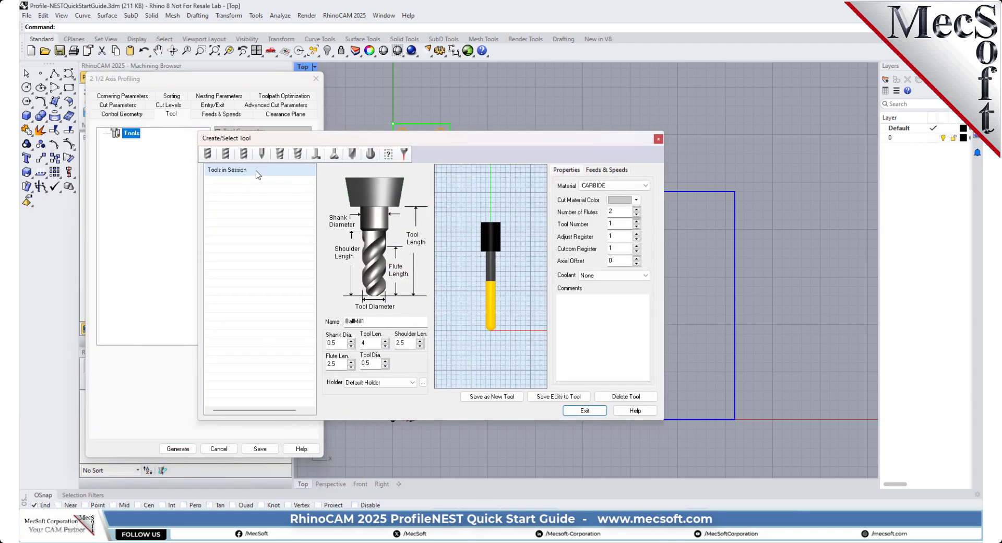
pyautogui.click(211, 153)
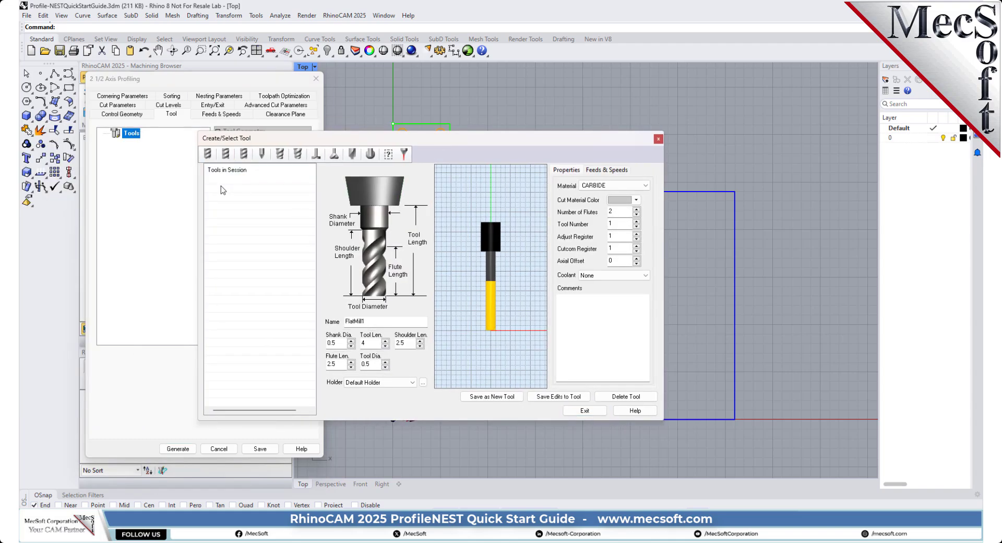
pyautogui.click(366, 364)
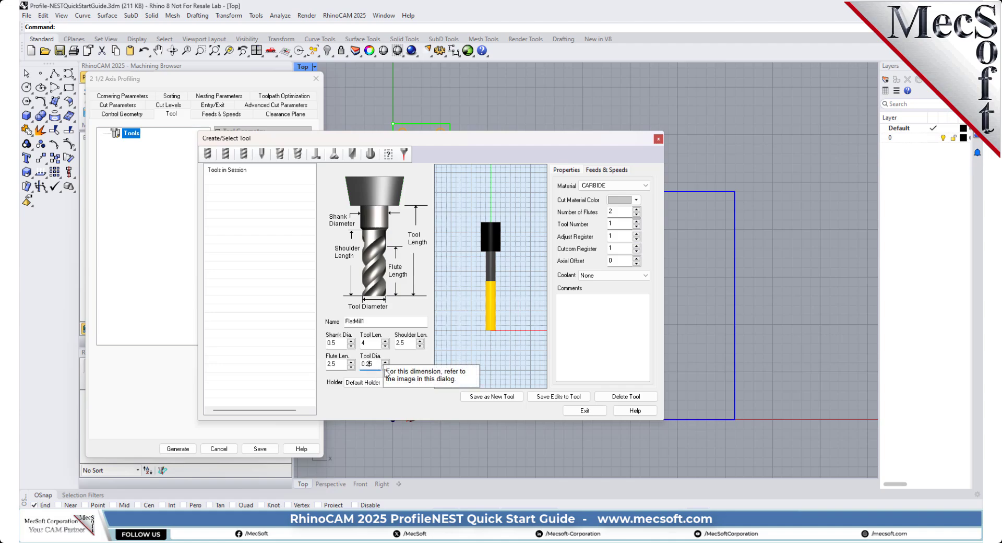
pyautogui.write('0')
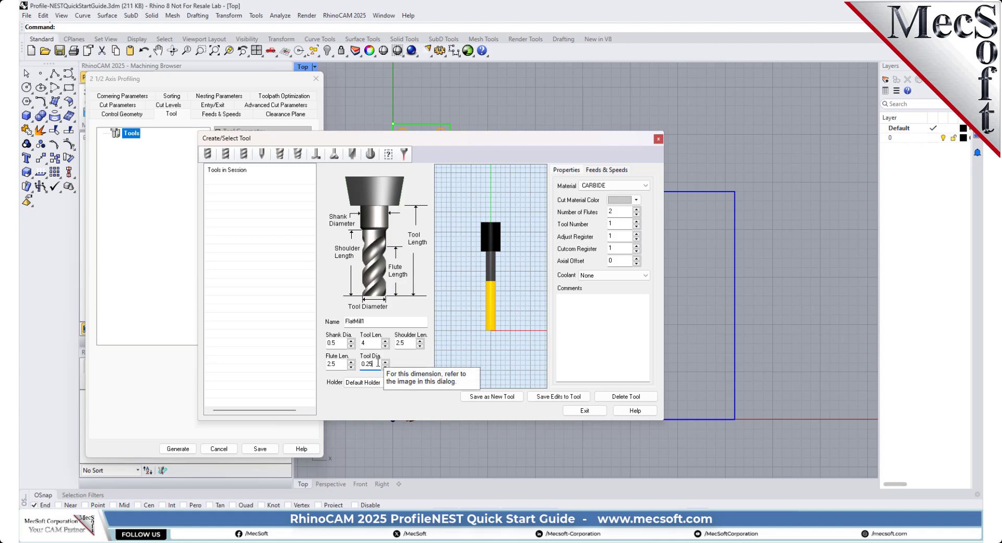
pyautogui.moveTo(334, 343); pyautogui.dragTo(344, 343)
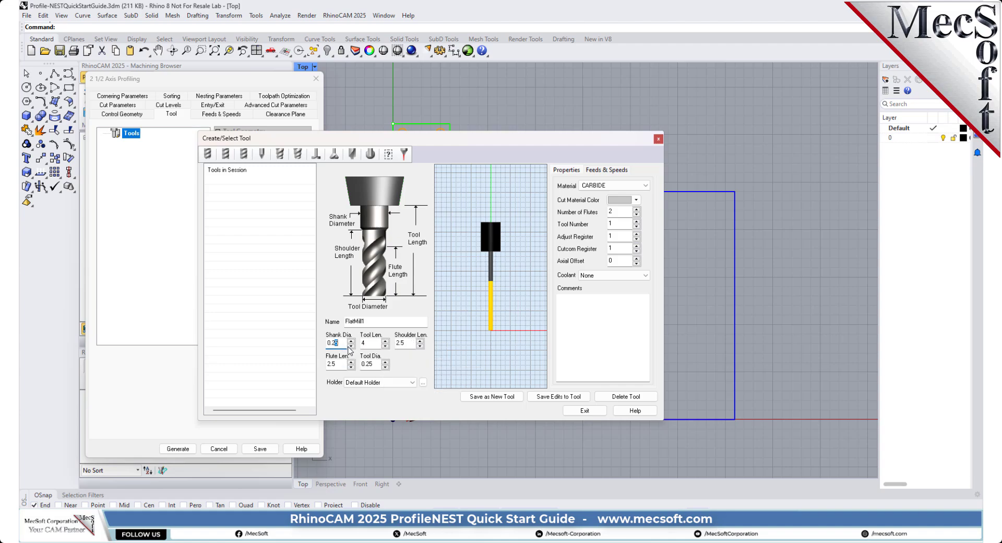
# Step: Set the flat mill's tool material to HSS and check its feeds and speeds
pyautogui.click(374, 322)
pyautogui.click(596, 187)
pyautogui.click(593, 201)
pyautogui.click(598, 170)
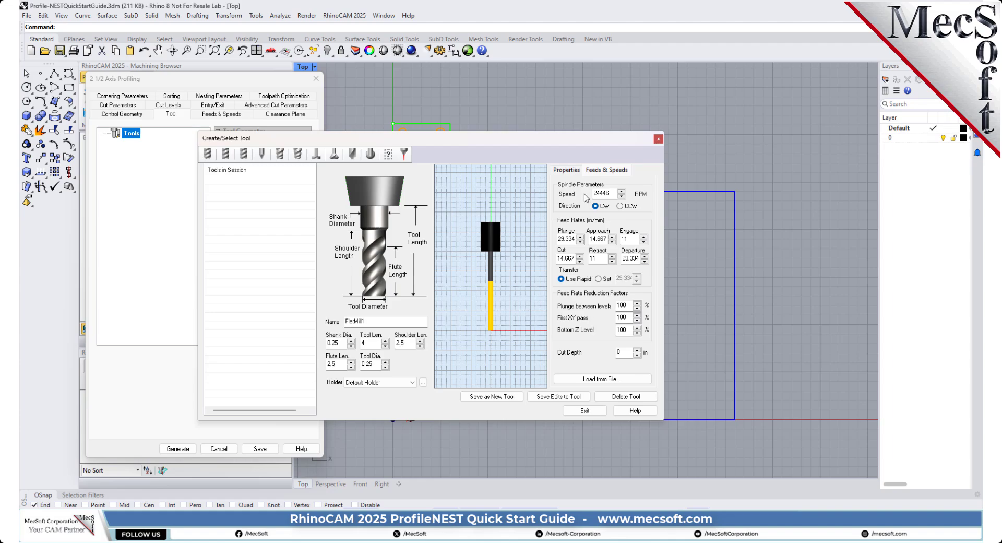
pyautogui.click(568, 172)
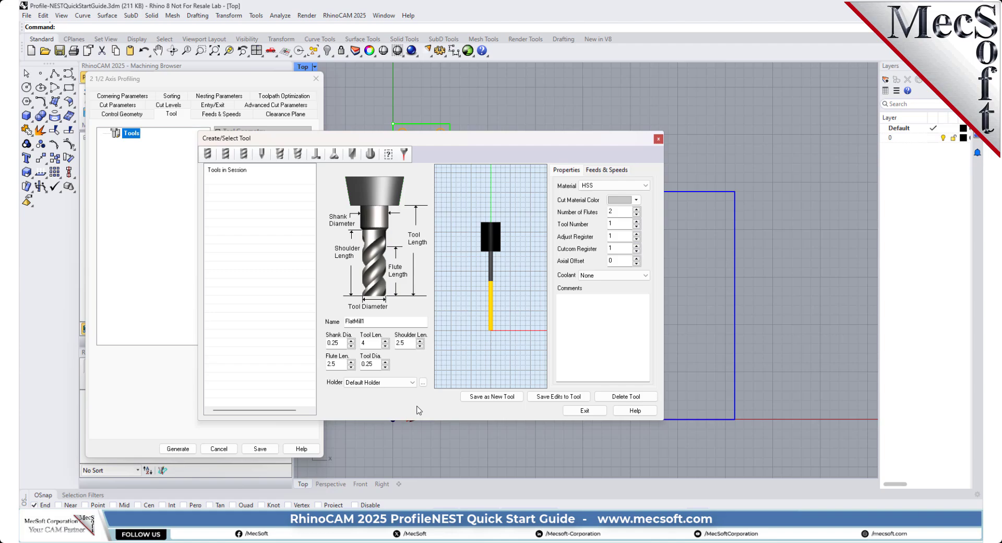
# Step: Name the tool FlatMill-0.250, save it as a new tool and select it for the profiling operation
pyautogui.click(381, 321)
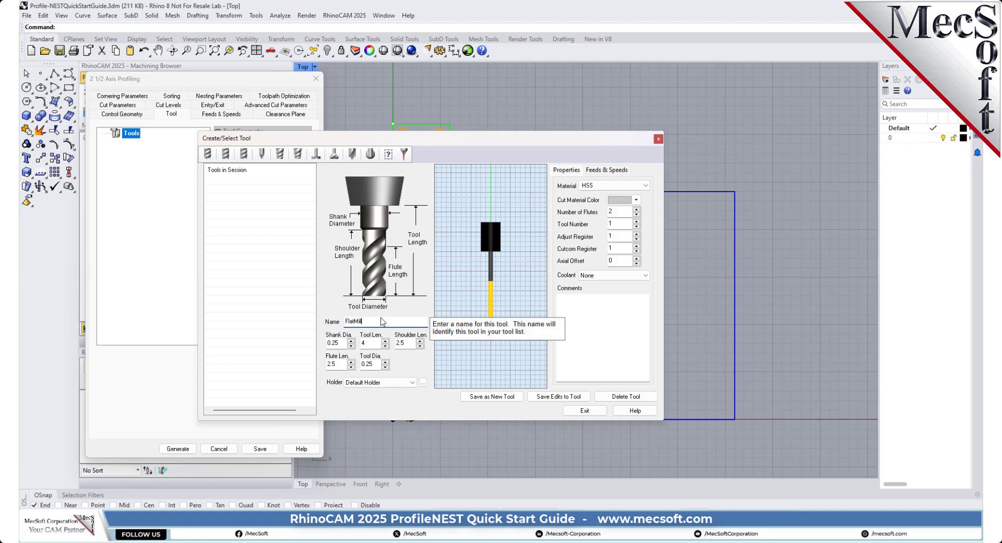
pyautogui.write('-0.25')
pyautogui.click(498, 396)
pyautogui.click(263, 181)
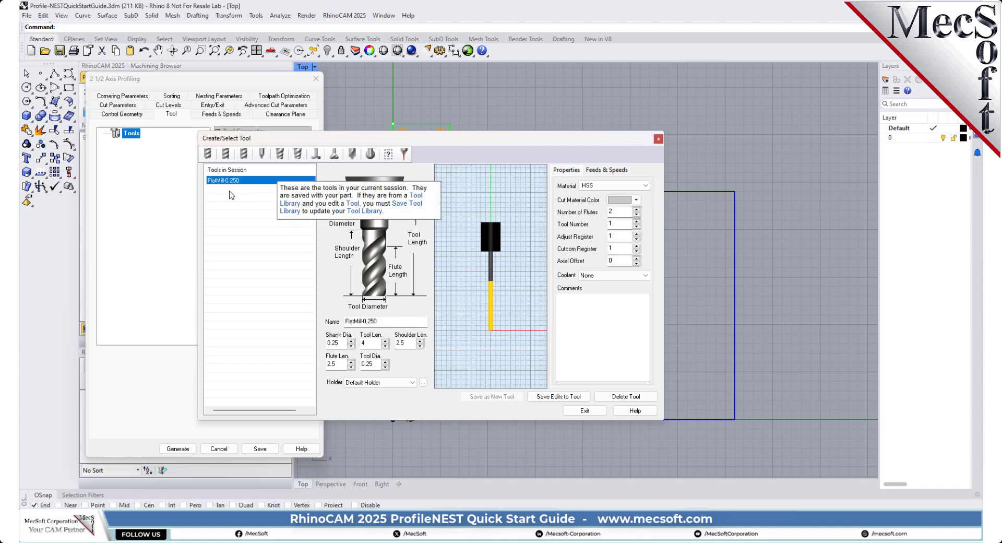
pyautogui.click(579, 412)
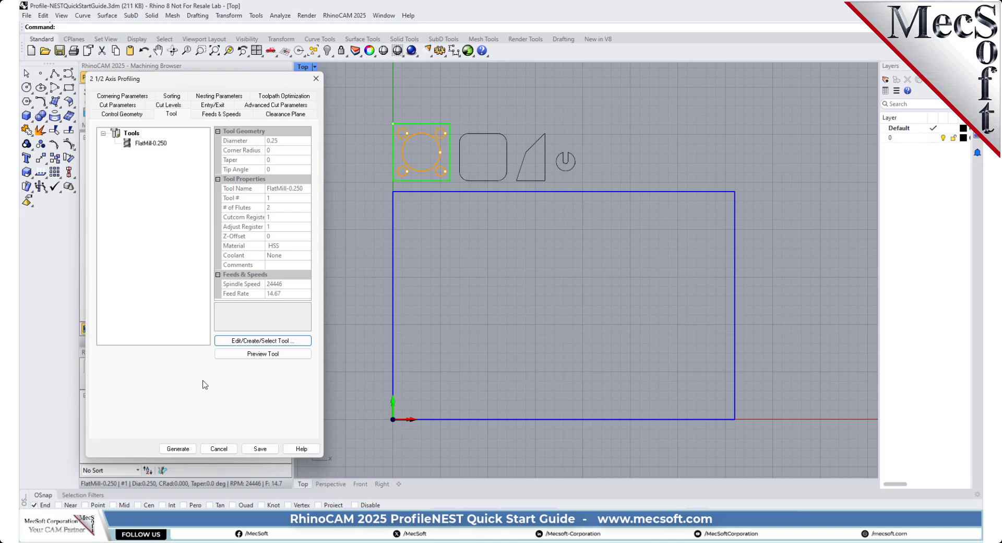
# Step: Load the operation's feeds and speeds from the tool and review the clearance plane and cut transfer settings
pyautogui.click(238, 115)
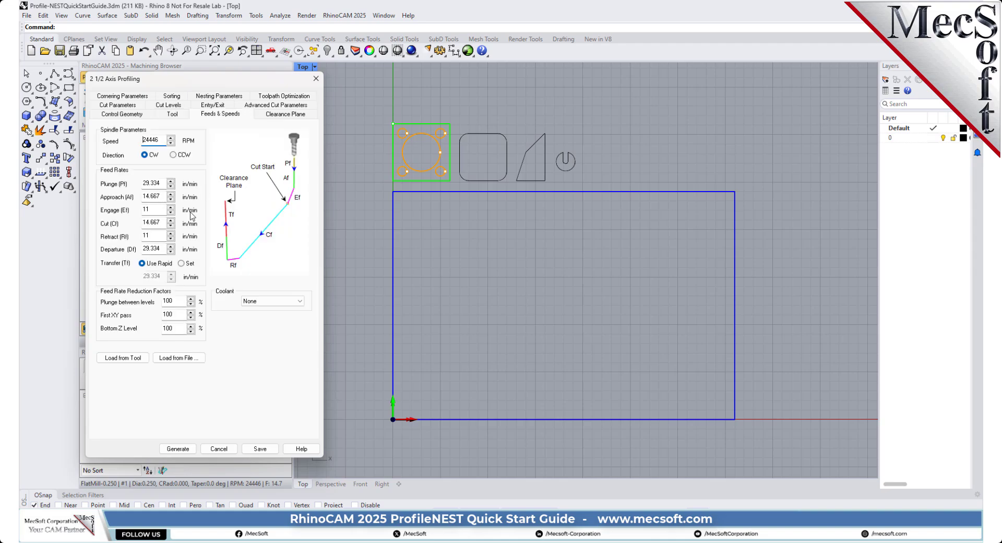
pyautogui.click(127, 358)
pyautogui.click(273, 115)
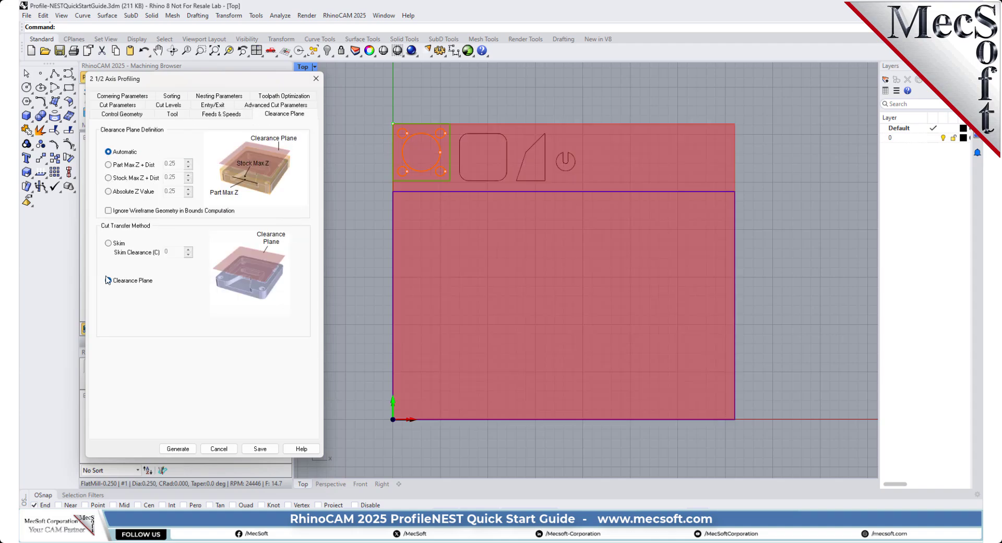
pyautogui.moveTo(109, 284)
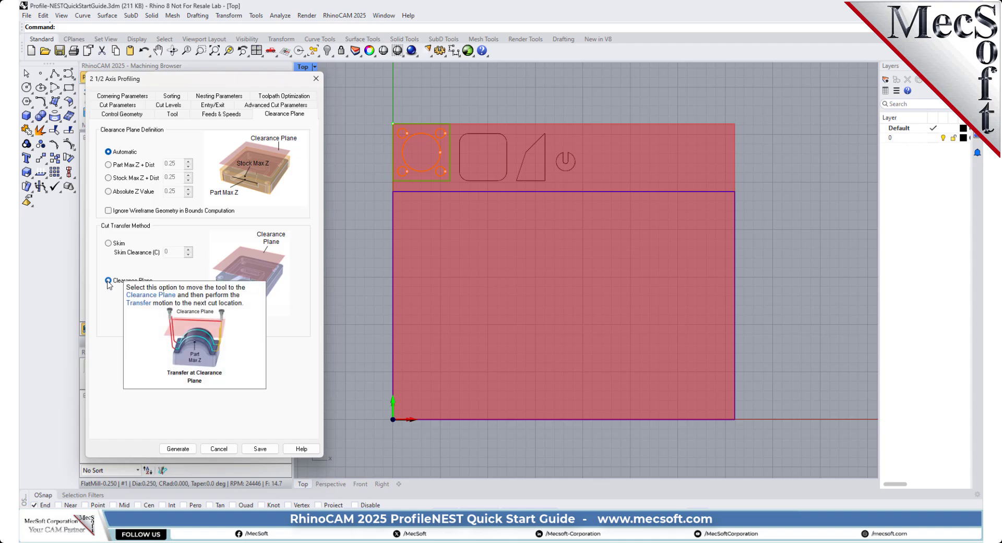
# Step: Set the cutting side for closed curves to Outside and enable alternating the side using nesting
pyautogui.click(123, 105)
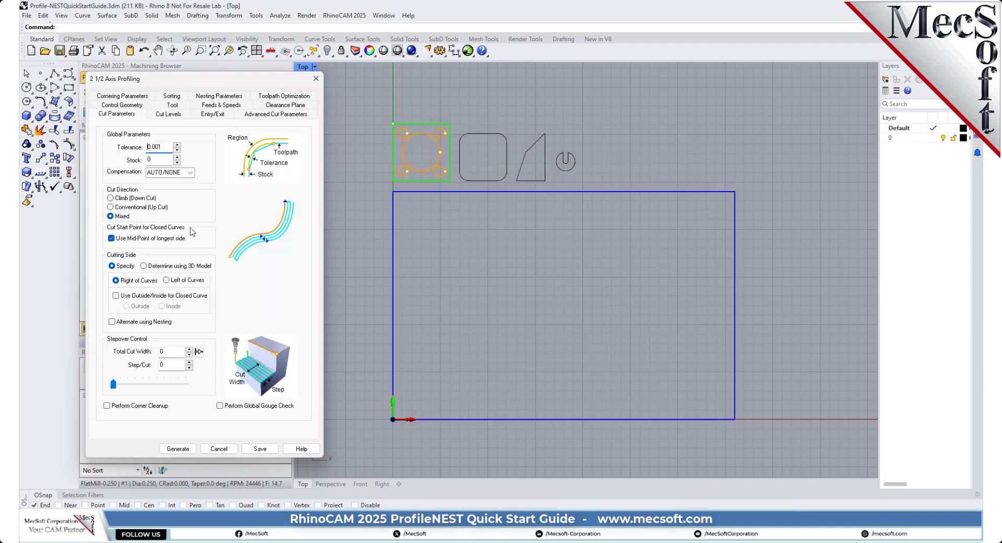
pyautogui.moveTo(163, 147); pyautogui.dragTo(145, 148)
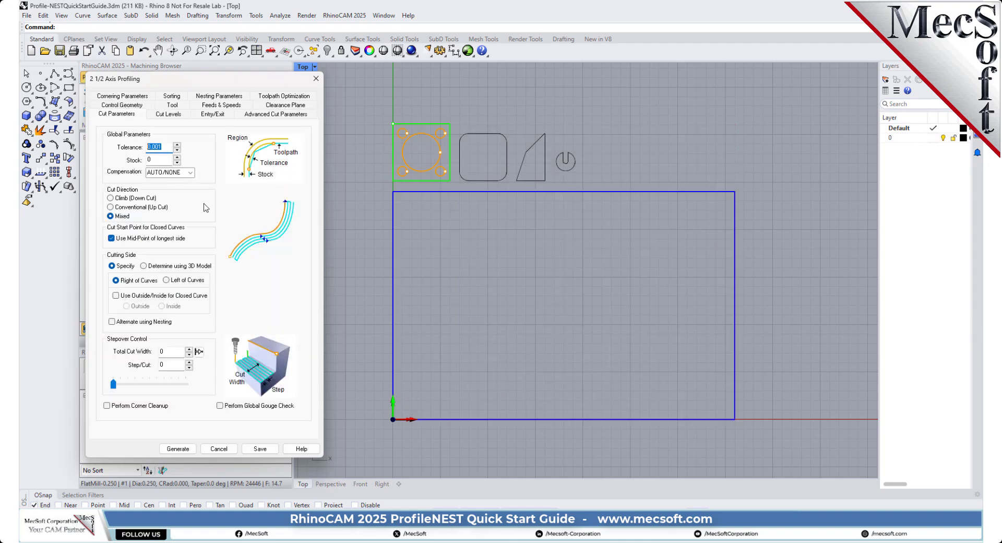
pyautogui.doubleClick(154, 160)
pyautogui.moveTo(118, 299)
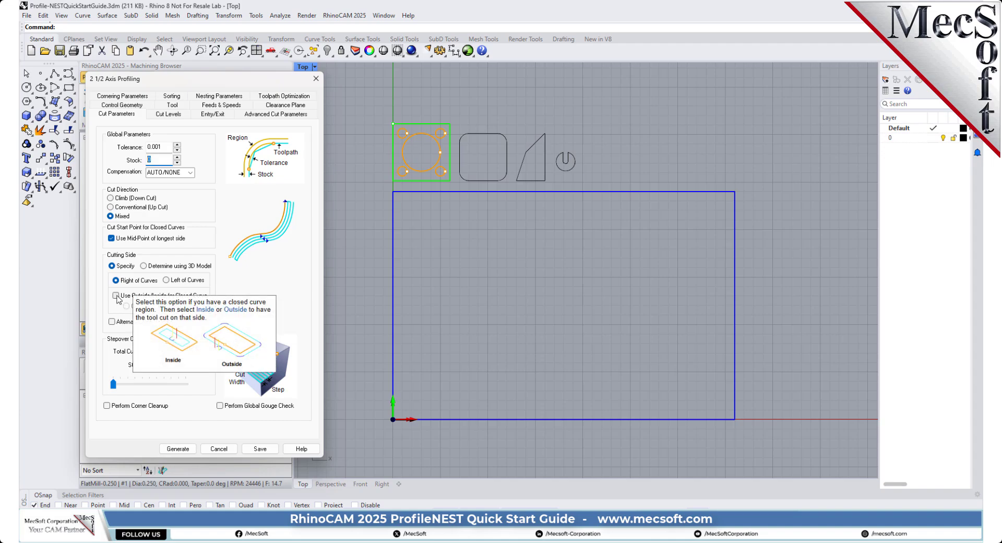
pyautogui.click(117, 296)
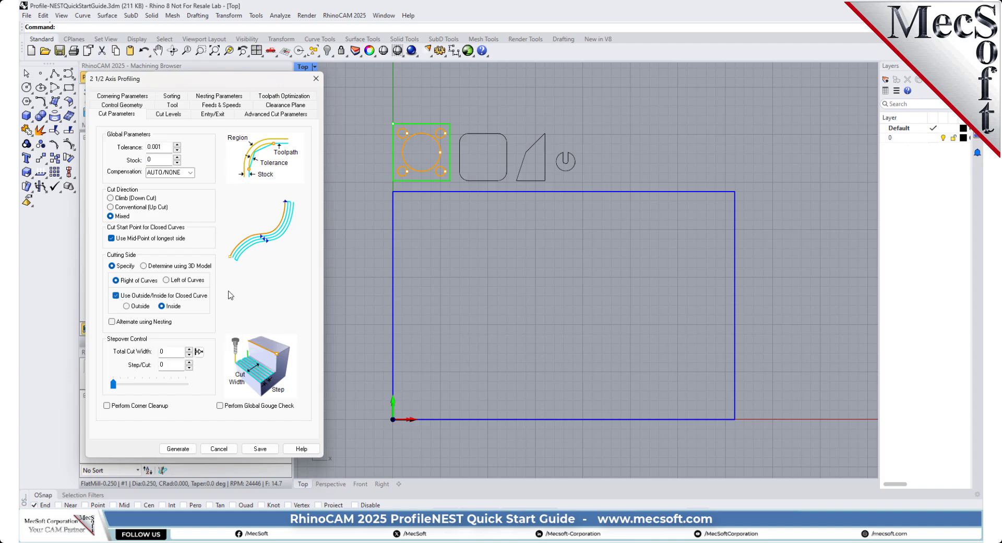
pyautogui.click(139, 308)
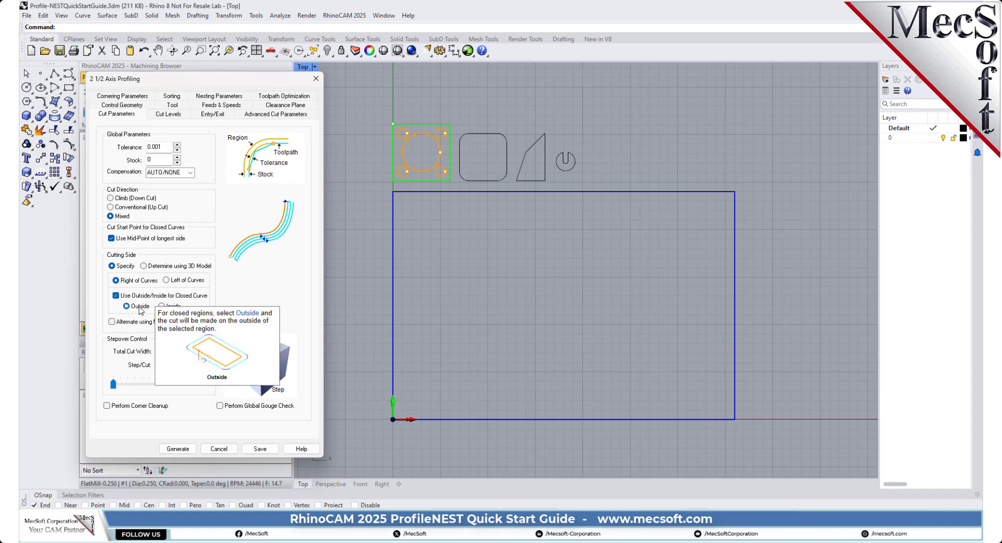
pyautogui.click(112, 322)
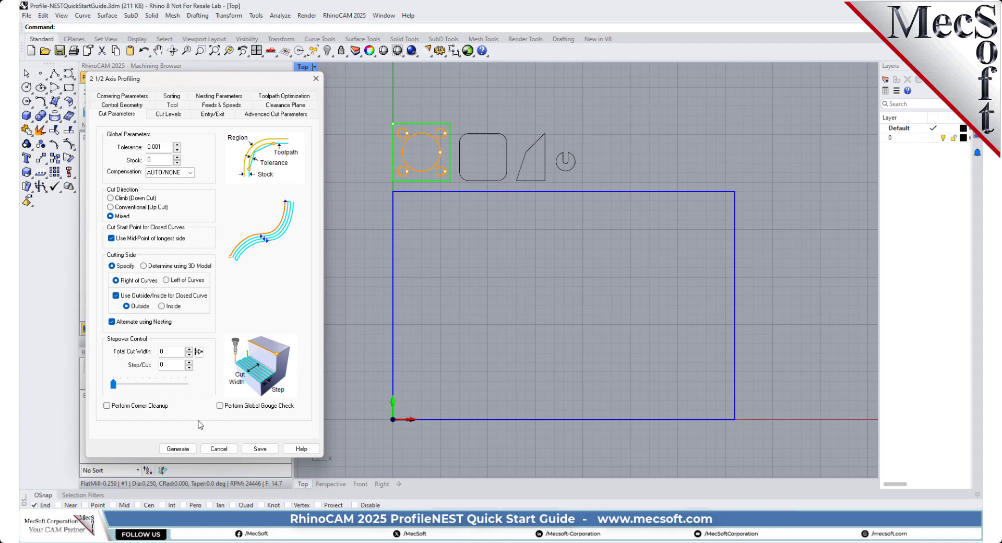
# Step: Set the cut geometry location to At Bottom, with total cut depth, rough depth and rough depth per cut all 0.25
pyautogui.click(179, 116)
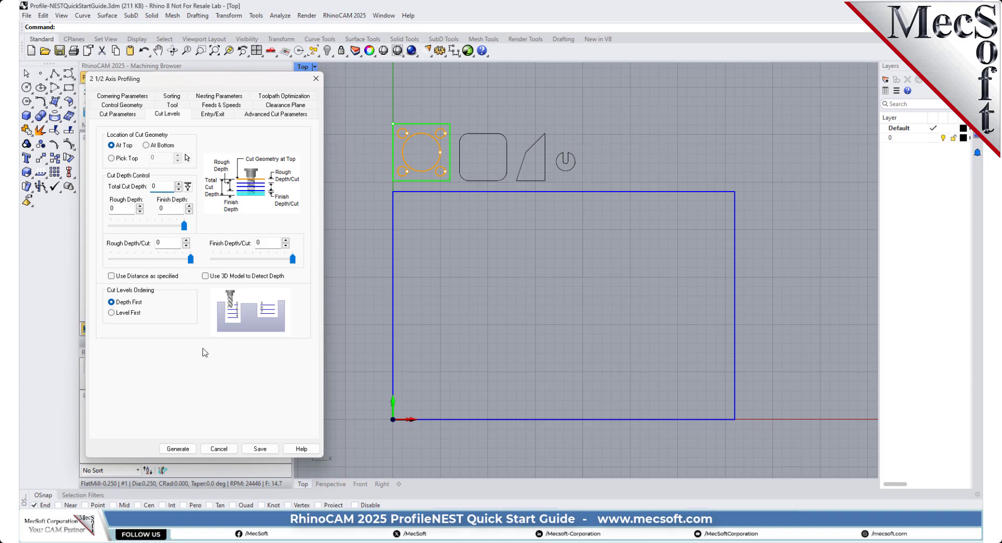
pyautogui.click(146, 146)
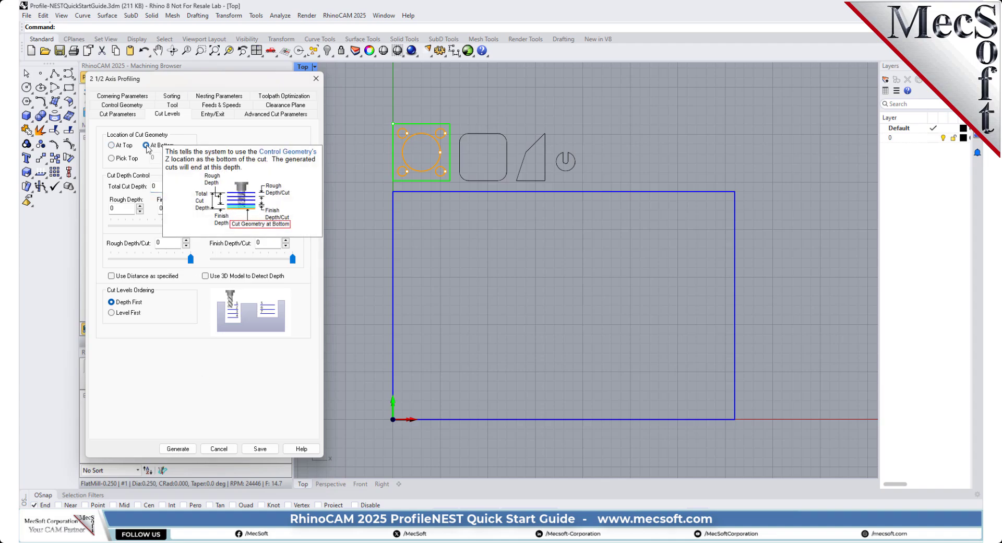
pyautogui.doubleClick(164, 186)
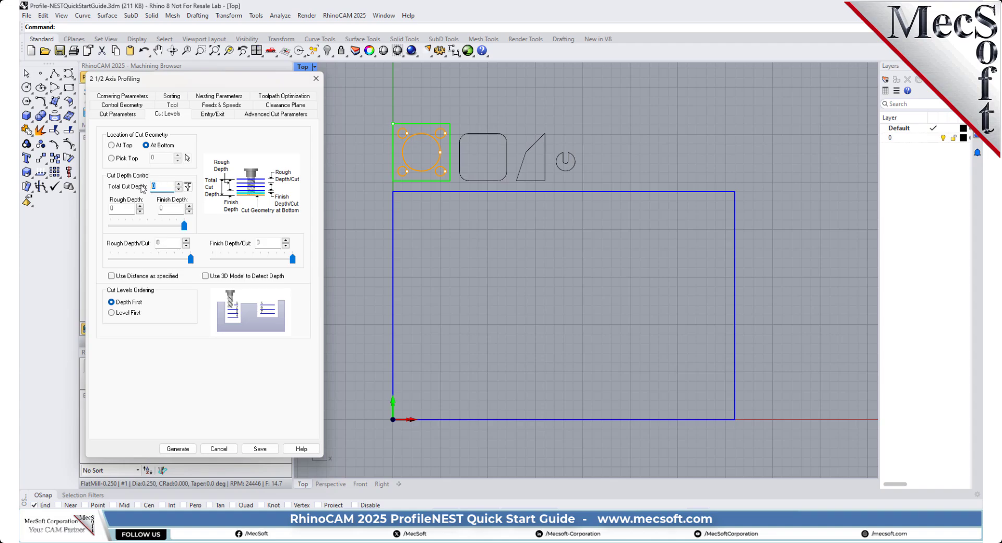
pyautogui.write('.250')
pyautogui.click(129, 210)
pyautogui.click(175, 242)
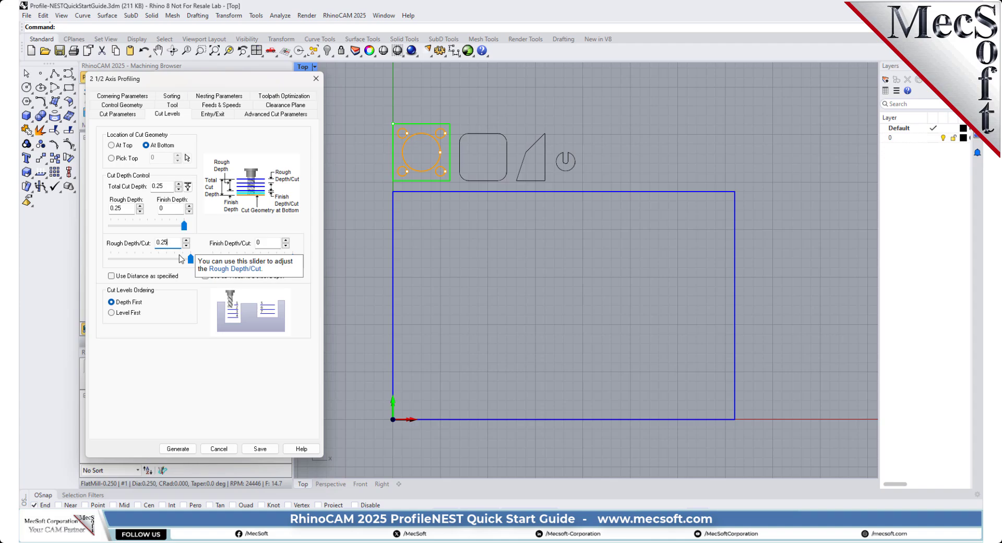
# Step: Compare the Along Path entry motion option with Lines & Arcs for the profiling operation
pyautogui.click(208, 115)
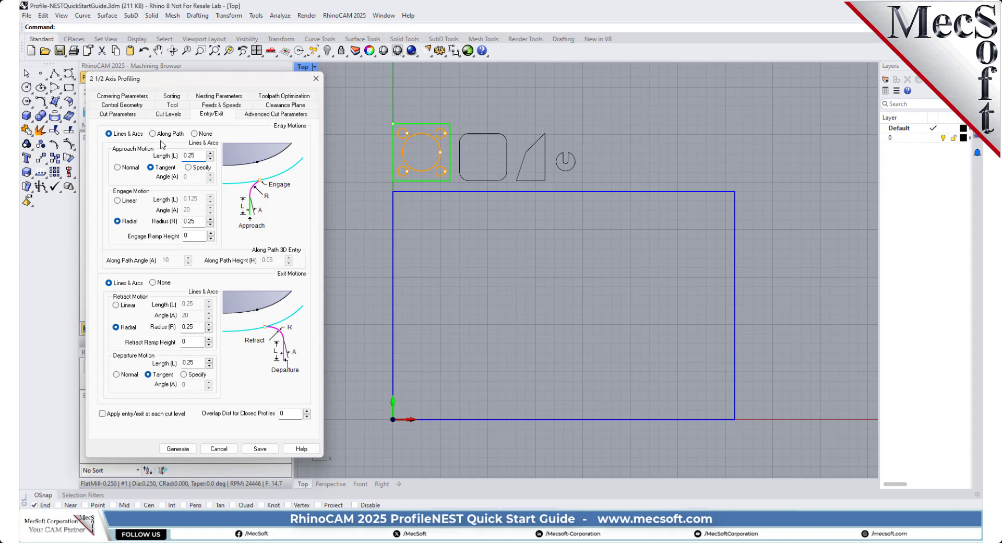
pyautogui.click(153, 134)
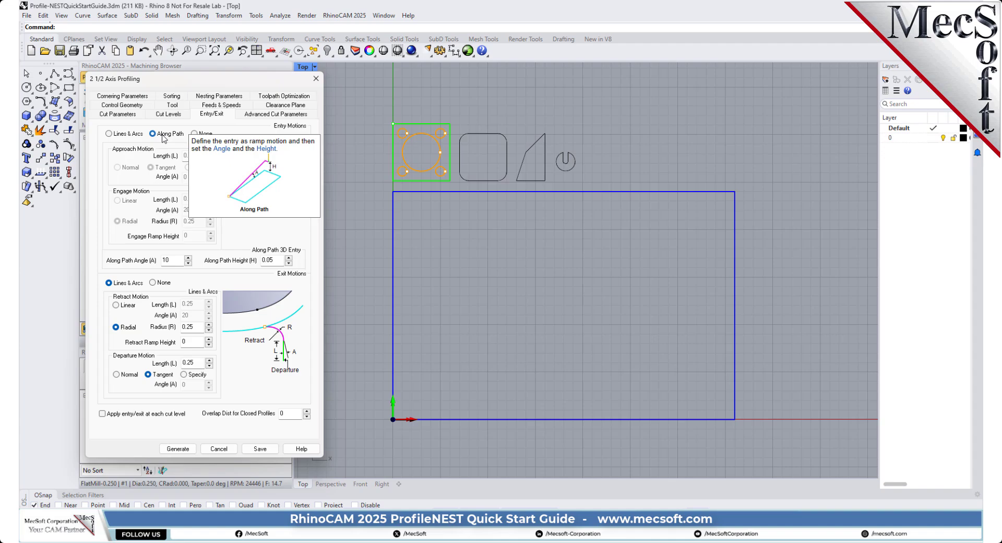
pyautogui.click(123, 135)
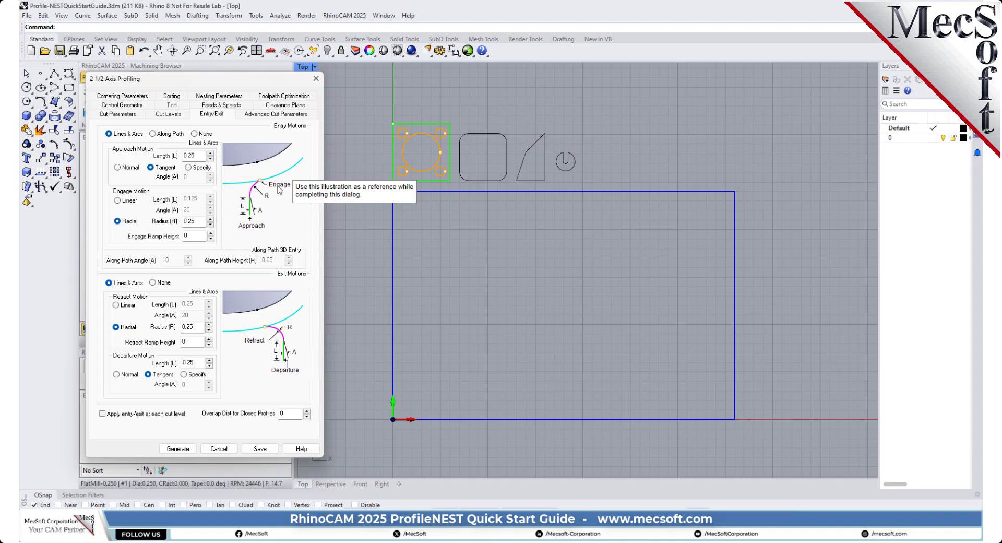
# Step: Set the entry motion to Along Path with angle 5 and height 0.300, and the exit motion to None
pyautogui.click(166, 135)
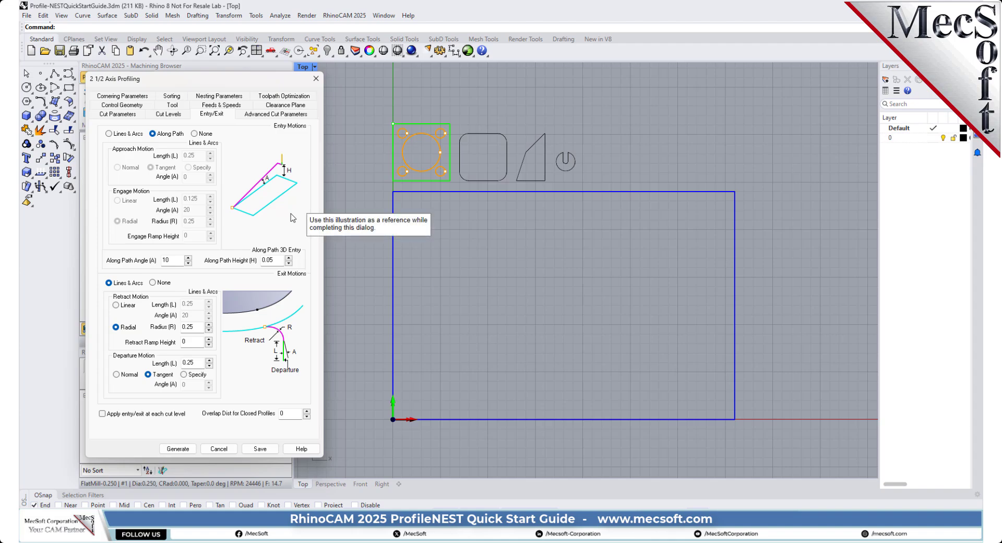
pyautogui.doubleClick(166, 260)
pyautogui.write('5')
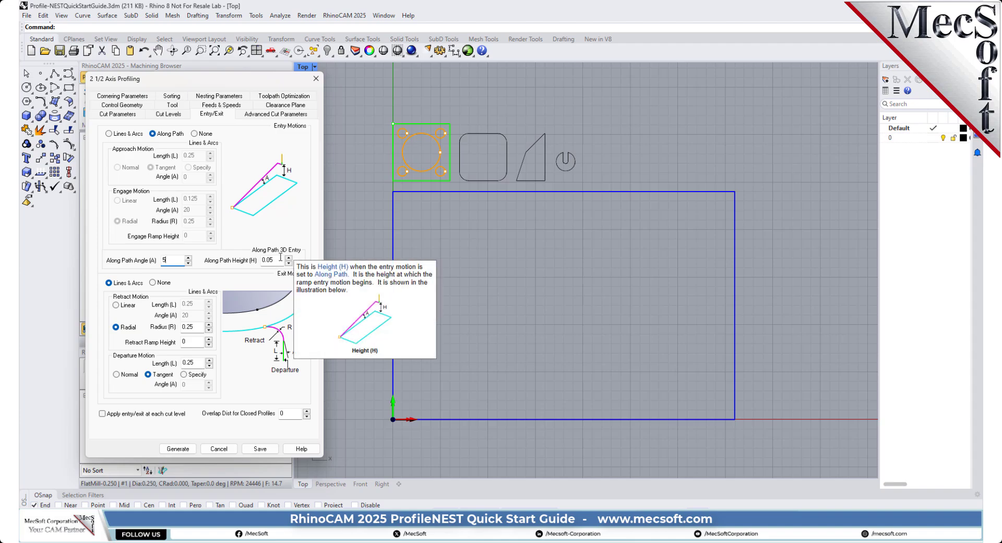
pyautogui.doubleClick(280, 260)
pyautogui.write('0.')
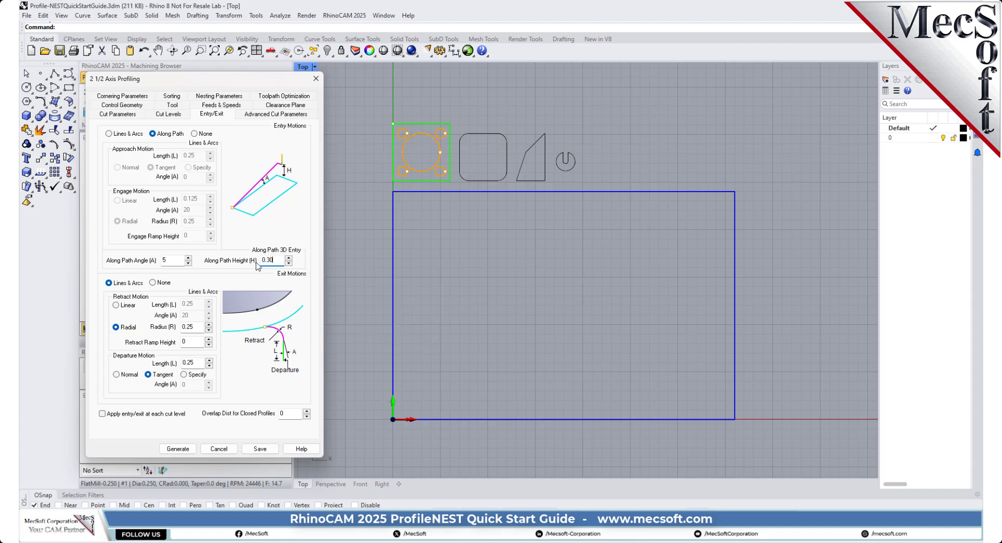
pyautogui.press('BackSpace')
pyautogui.write('300')
pyautogui.click(153, 282)
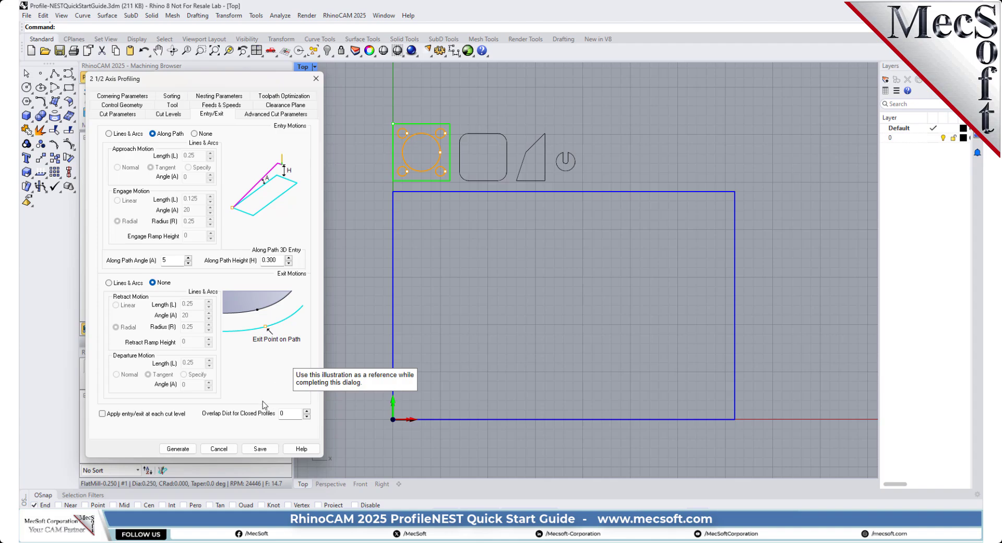
# Step: Set the cut arc fitting tolerance to 0.002, checking it against the operation's global cut tolerance
pyautogui.click(263, 115)
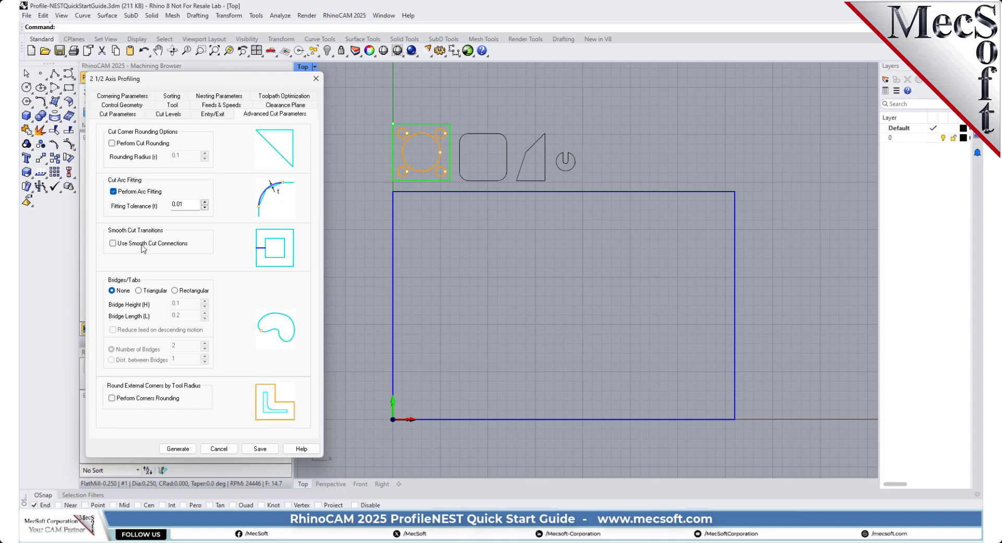
pyautogui.moveTo(189, 205); pyautogui.dragTo(165, 210)
pyautogui.write('0.001')
pyautogui.click(137, 116)
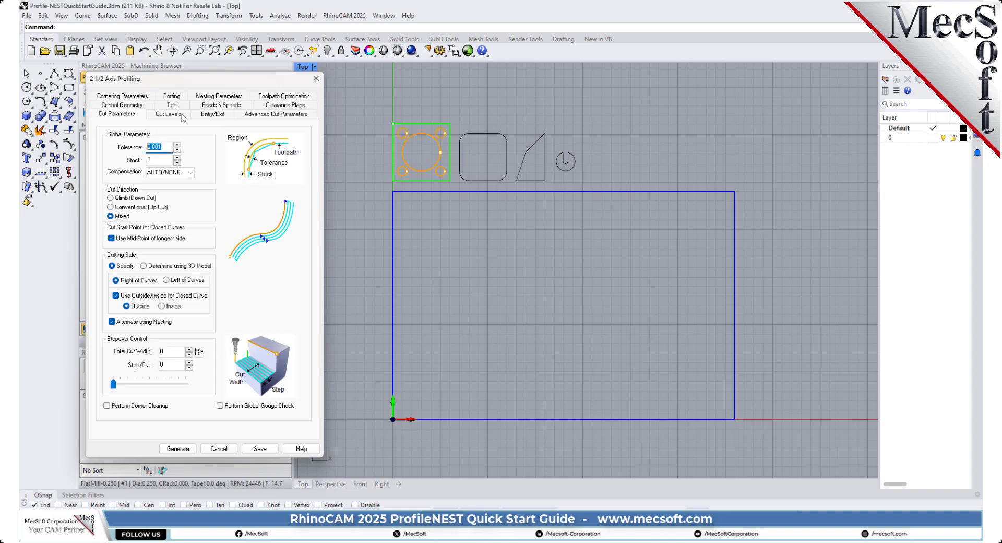
pyautogui.click(259, 115)
pyautogui.moveTo(196, 209)
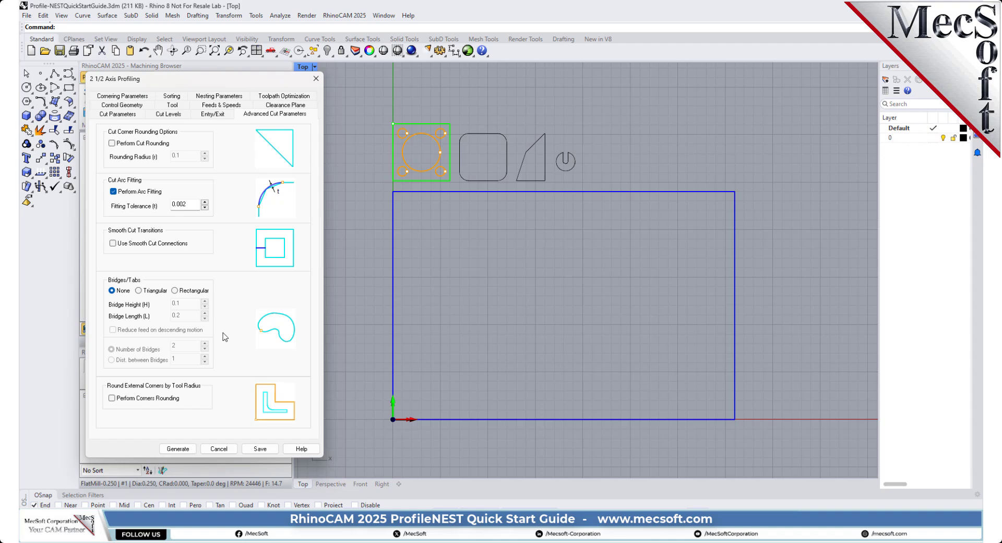
# Step: Add rectangular bridges to the profiling cut, with height 0.1, length 0.2 and two bridges
pyautogui.click(151, 293)
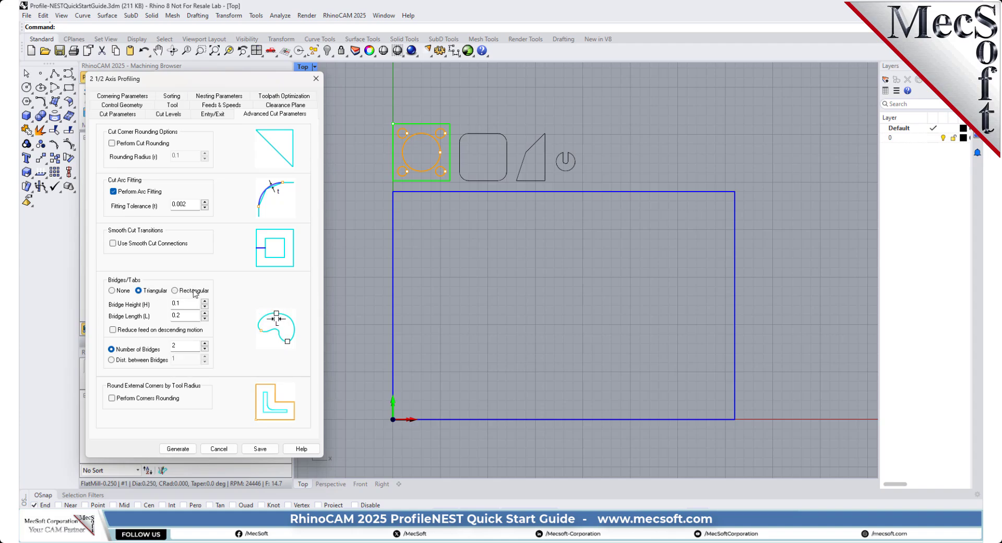
pyautogui.moveTo(194, 294)
pyautogui.click(175, 290)
pyautogui.doubleClick(177, 302)
pyautogui.doubleClick(184, 315)
pyautogui.click(185, 346)
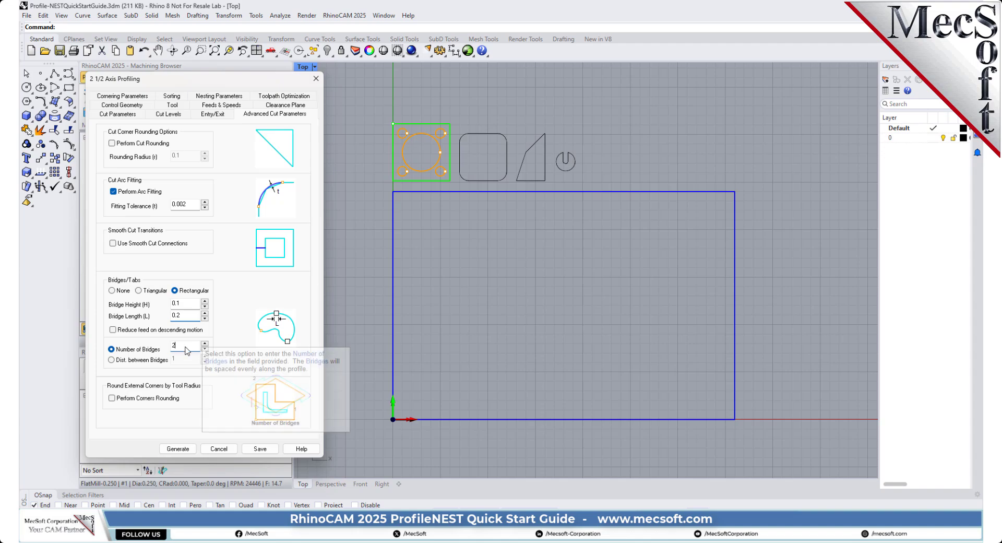
pyautogui.doubleClick(174, 347)
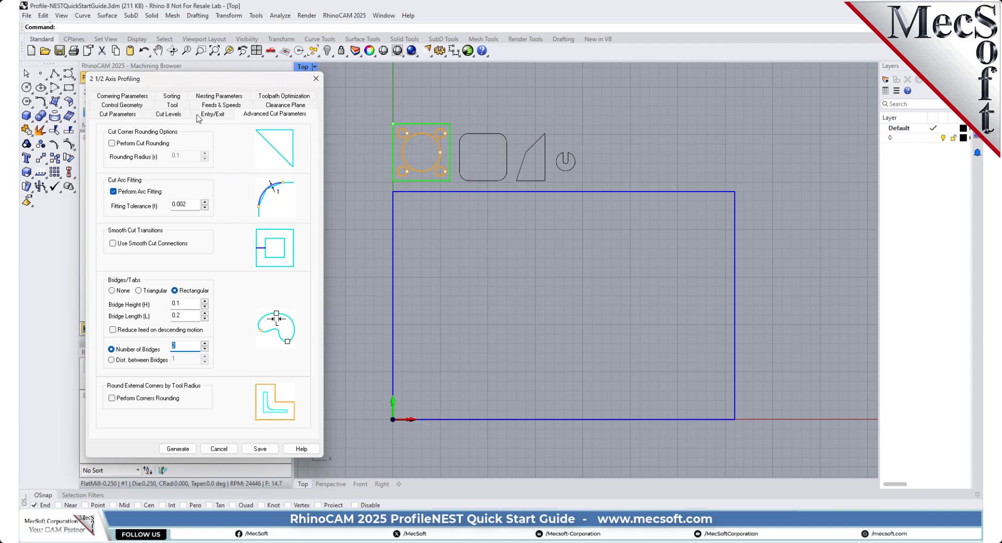
# Step: Set the external corner type to Sharp and review the operation's sorting options
pyautogui.click(145, 97)
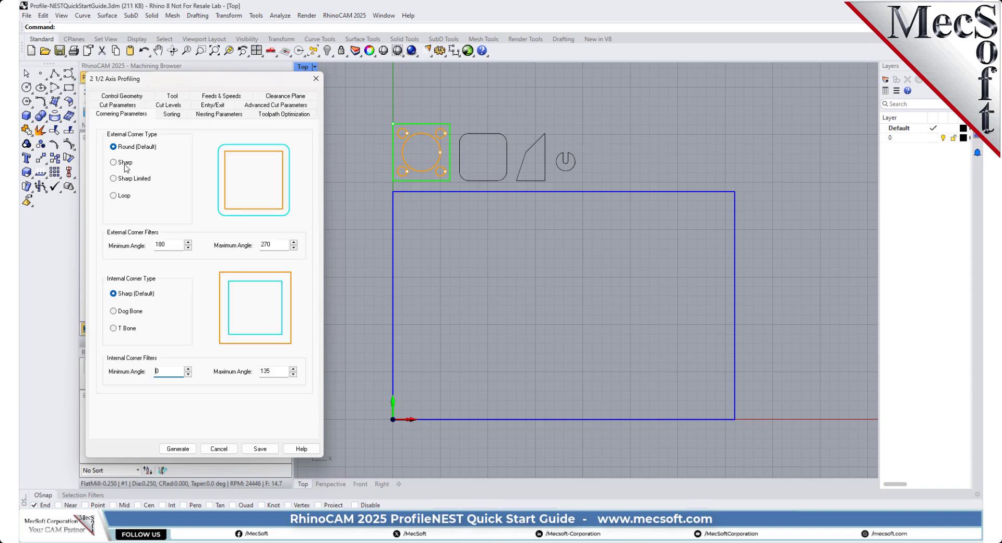
pyautogui.click(120, 164)
pyautogui.click(172, 114)
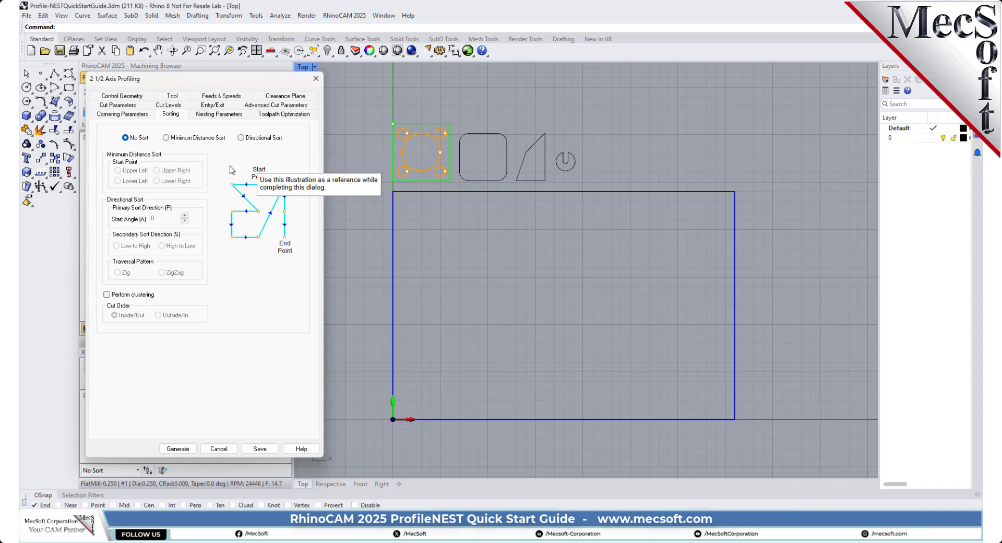
# Step: Set the part's nesting count to 25 and generate the profiling toolpath
pyautogui.click(217, 115)
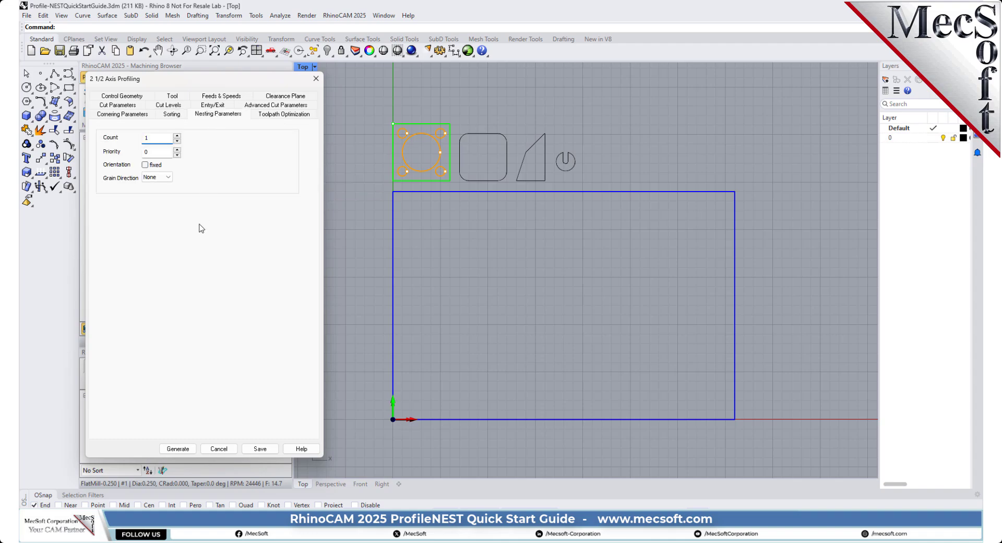
pyautogui.doubleClick(156, 138)
pyautogui.write('25')
pyautogui.click(178, 449)
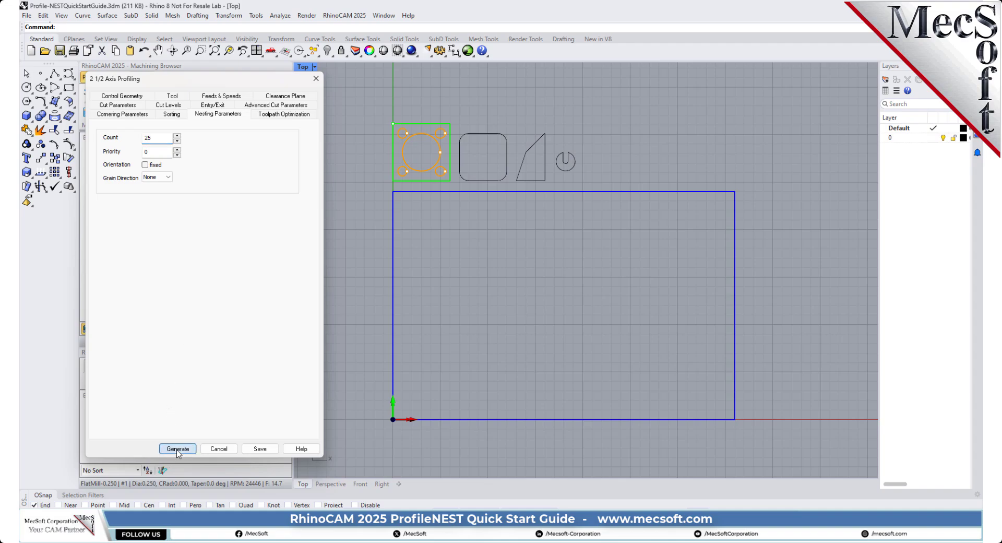
# Step: Show the toolpath in the Perspective view and set its display thickness to 3 in the preferences
pyautogui.click(275, 57)
pyautogui.click(296, 103)
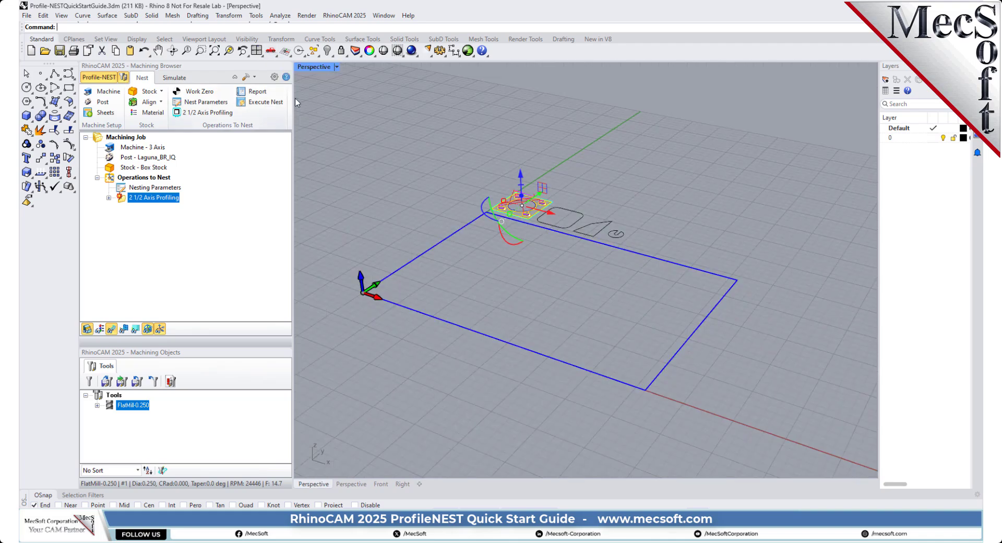
pyautogui.scroll(5, 496, 208)
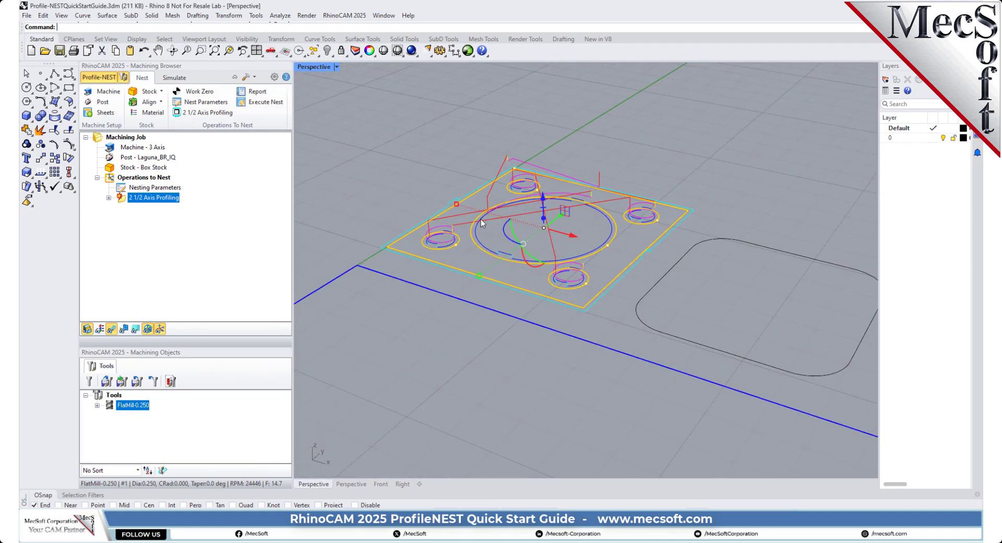
pyautogui.click(410, 141)
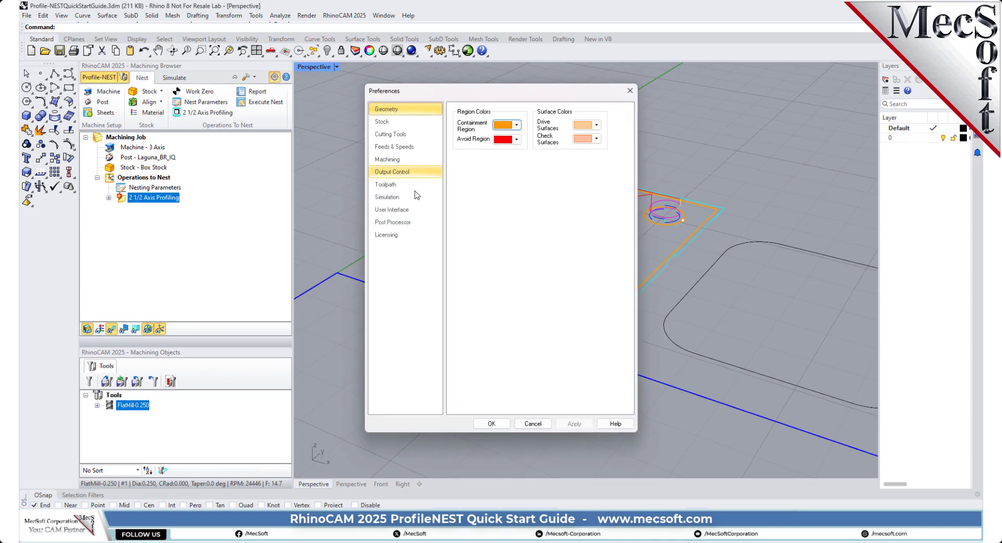
pyautogui.click(390, 184)
pyautogui.moveTo(565, 266); pyautogui.dragTo(536, 270)
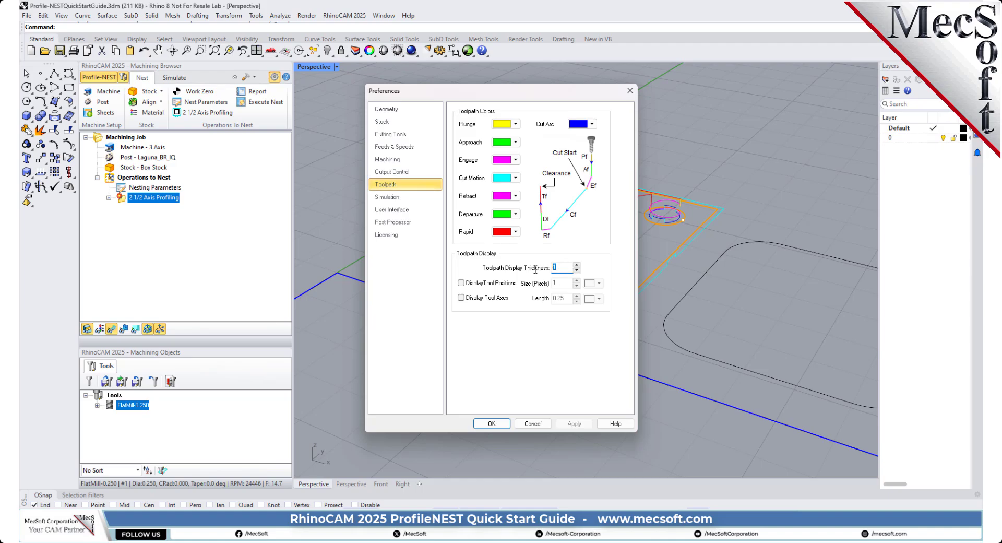
pyautogui.write('3')
pyautogui.press('Return')
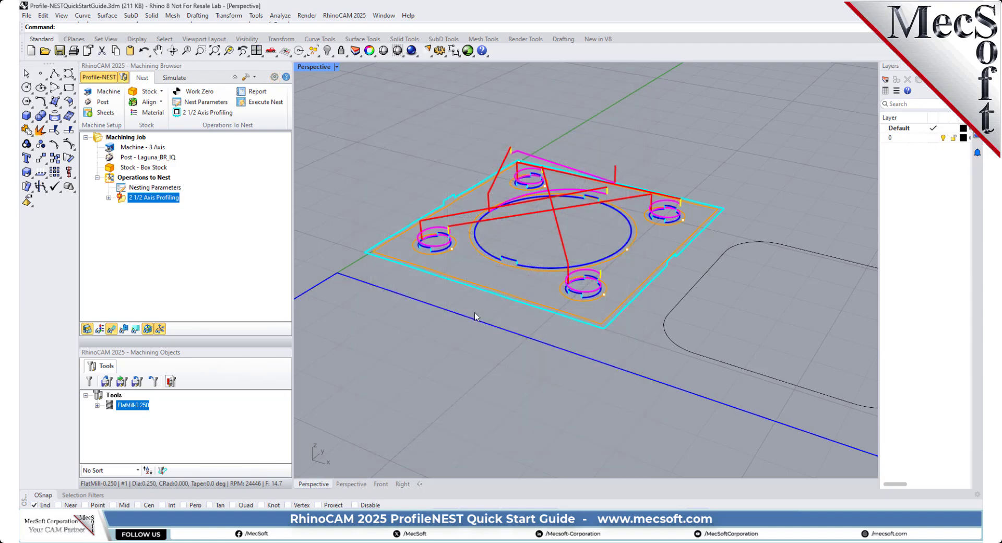
pyautogui.moveTo(533, 300)
pyautogui.mouseDown(button='right')
pyautogui.moveTo(537, 319)
pyautogui.moveTo(536, 280)
pyautogui.moveTo(523, 281)
pyautogui.moveTo(531, 287)
pyautogui.mouseUp(button='right')
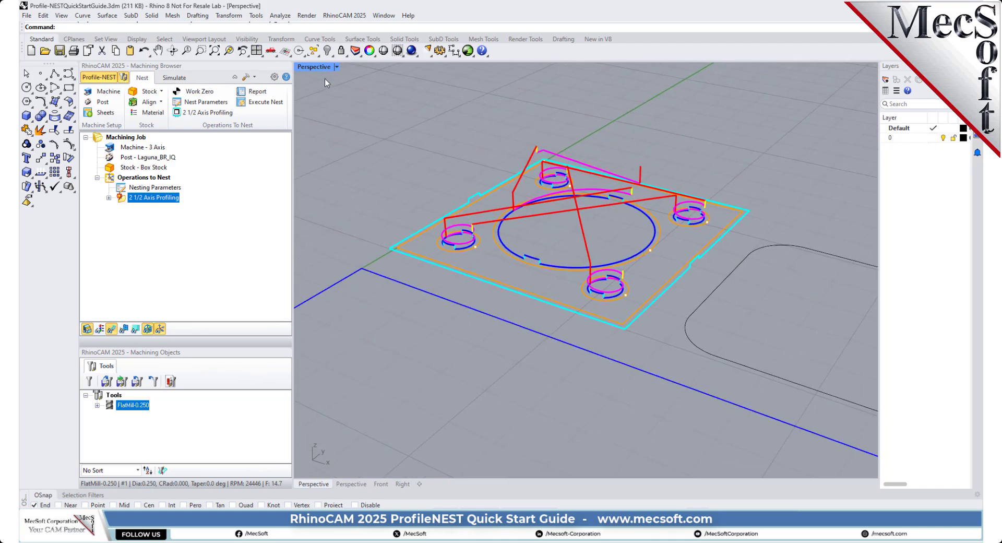
# Step: Return to the Top view, copy the 2 1/2 Axis Profiling operation and paste three copies of it
pyautogui.click(275, 53)
pyautogui.click(299, 83)
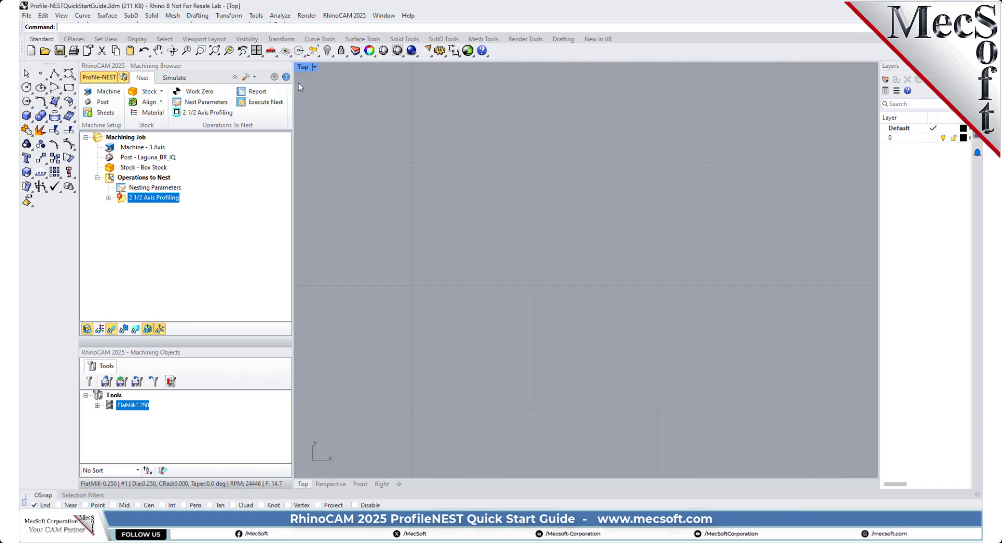
pyautogui.scroll(2, 477, 232)
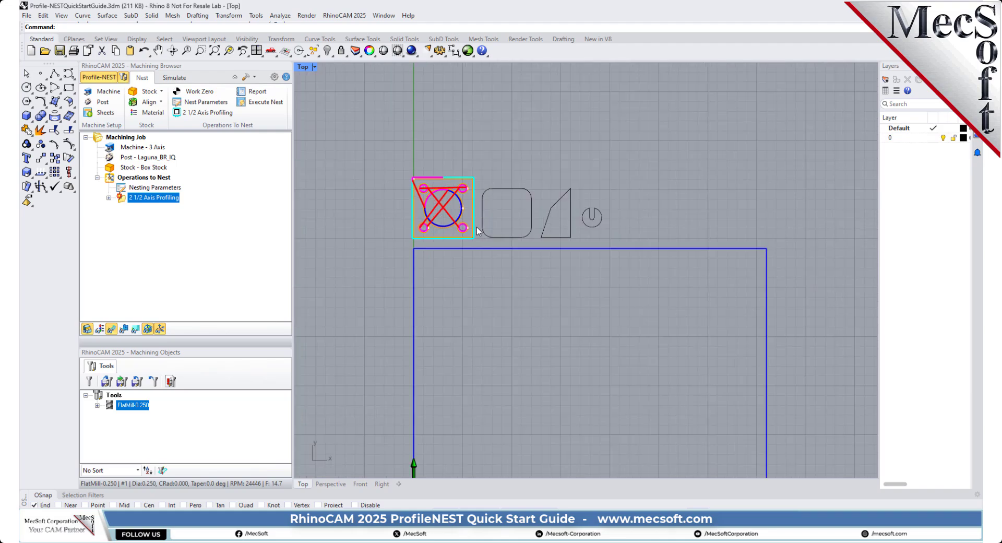
pyautogui.scroll(3, 450, 219)
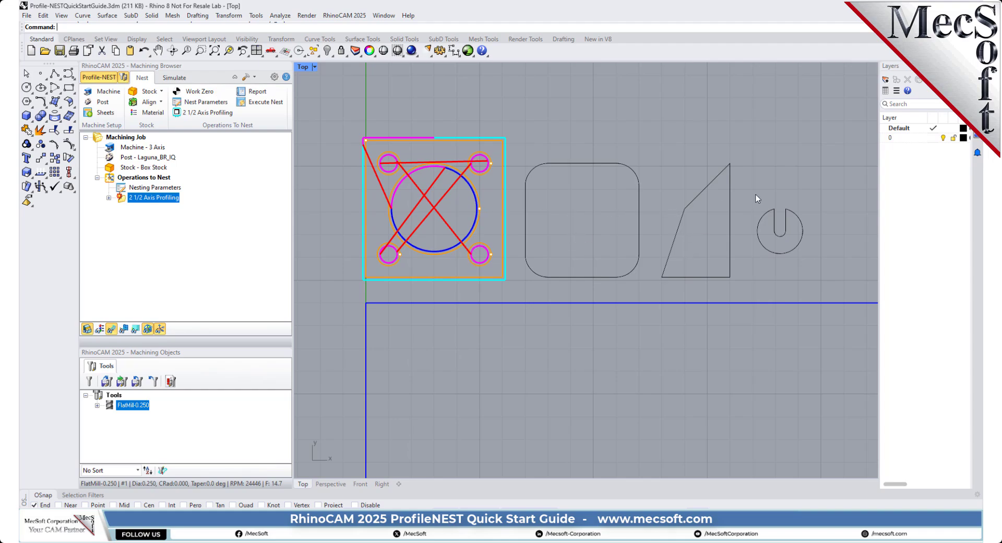
pyautogui.rightClick(168, 198)
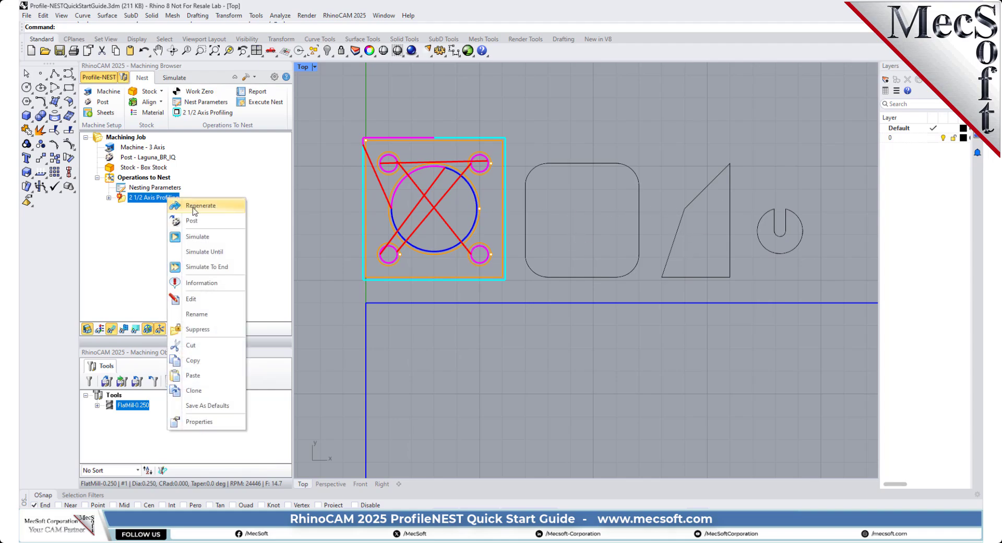
pyautogui.click(192, 361)
pyautogui.rightClick(172, 199)
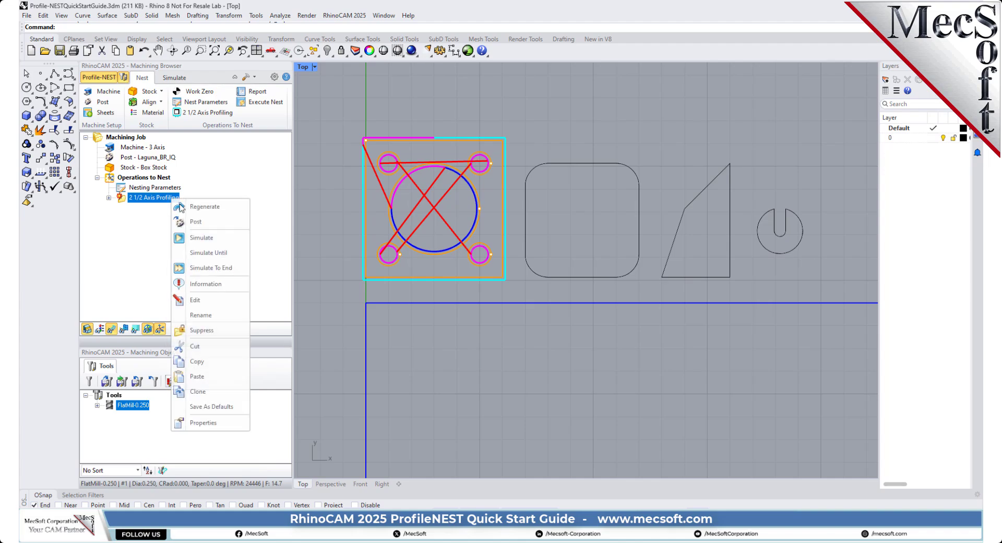
pyautogui.click(205, 377)
pyautogui.rightClick(175, 210)
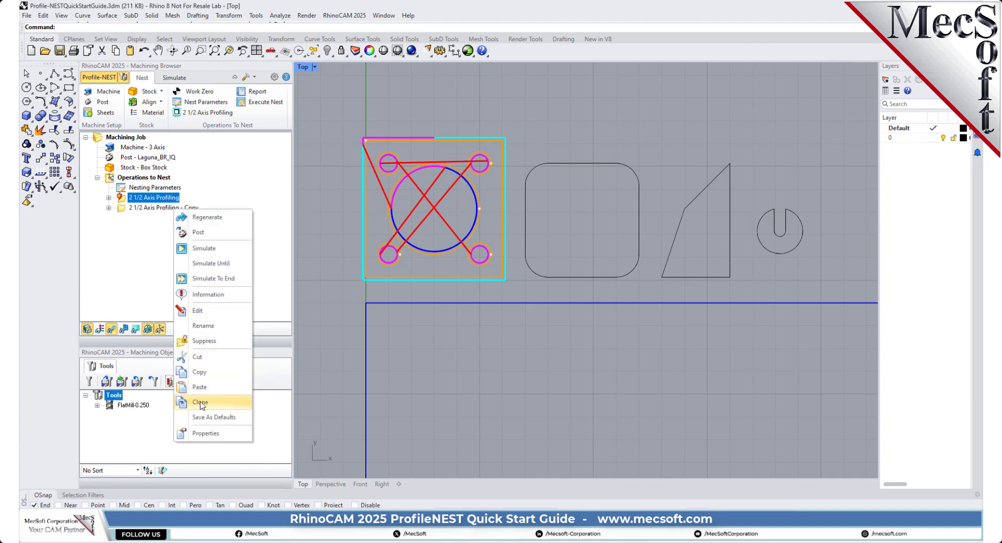
pyautogui.click(189, 377)
pyautogui.rightClick(182, 215)
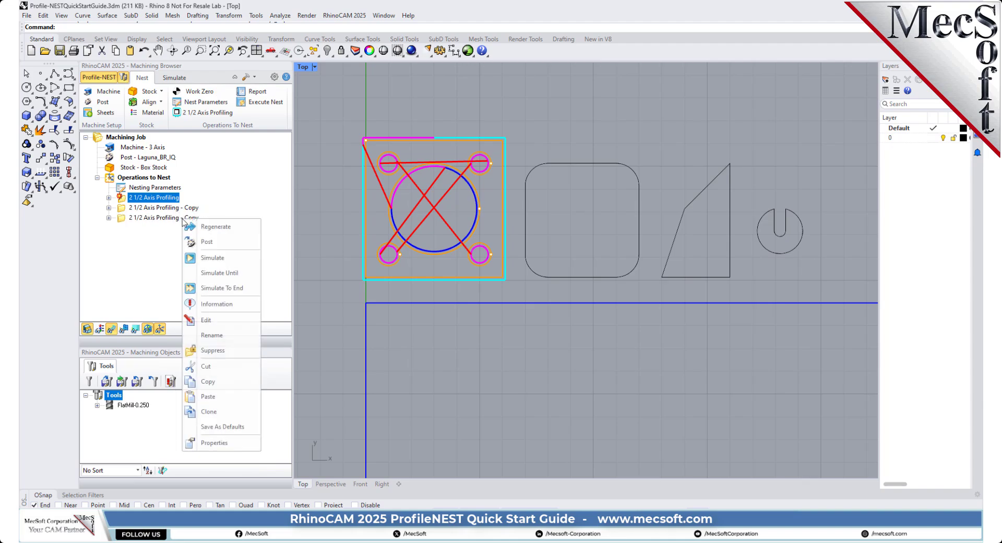
pyautogui.click(205, 387)
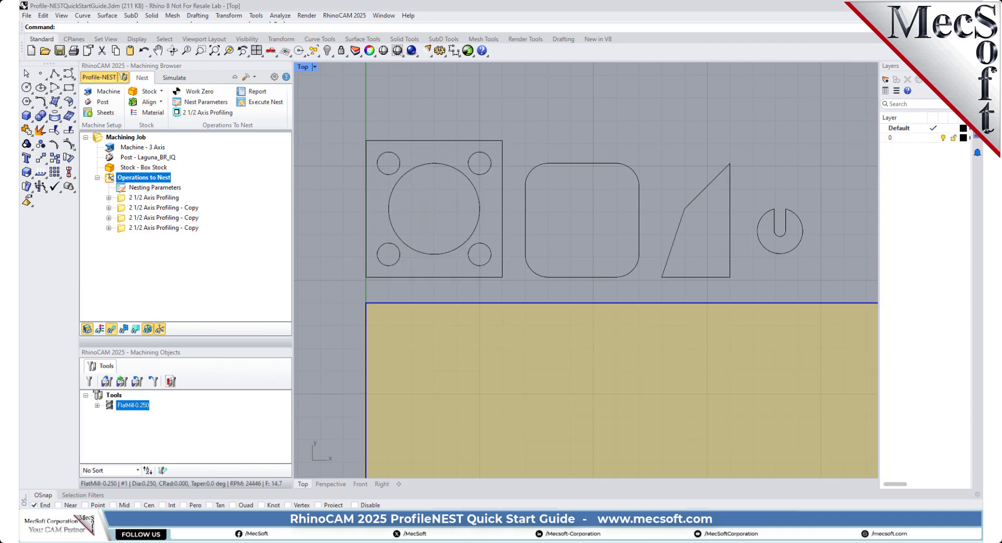
# Step: Rename the first copied operation as "2 1/2 Axis Profiling - Part 1"
pyautogui.click(163, 208)
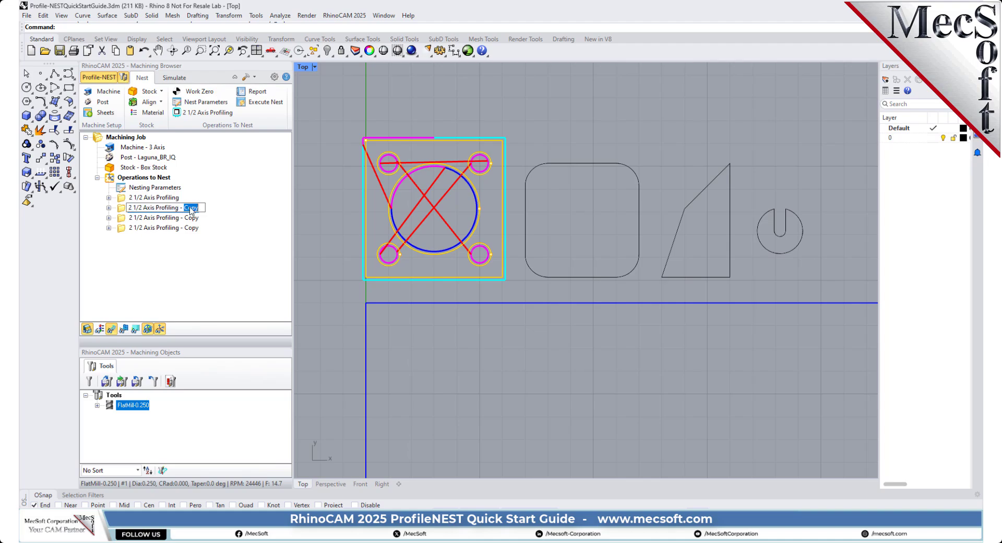
pyautogui.write('1')
pyautogui.press('Return')
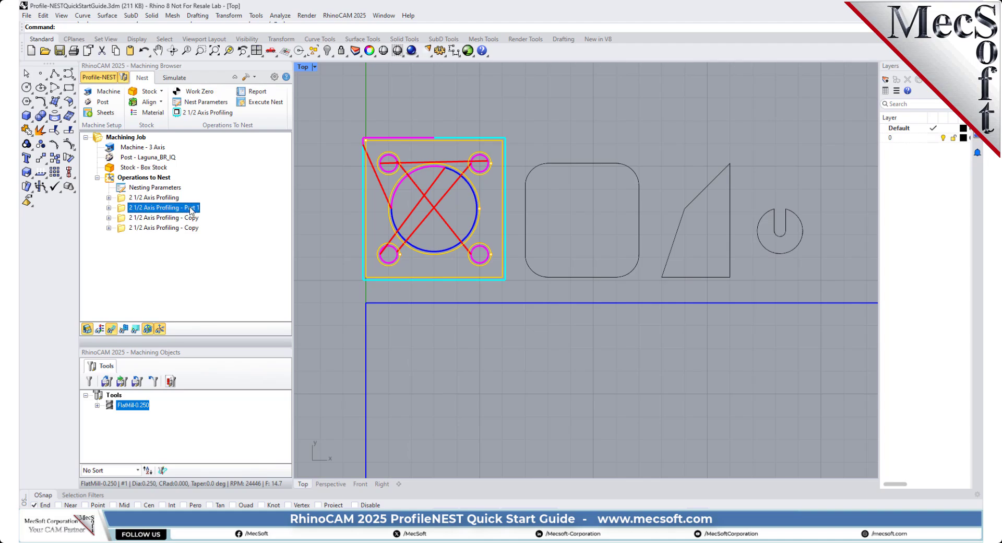
# Step: Rename the original profiling operation as "2 1/2 Axis Profiling Part 1"
pyautogui.click(177, 198)
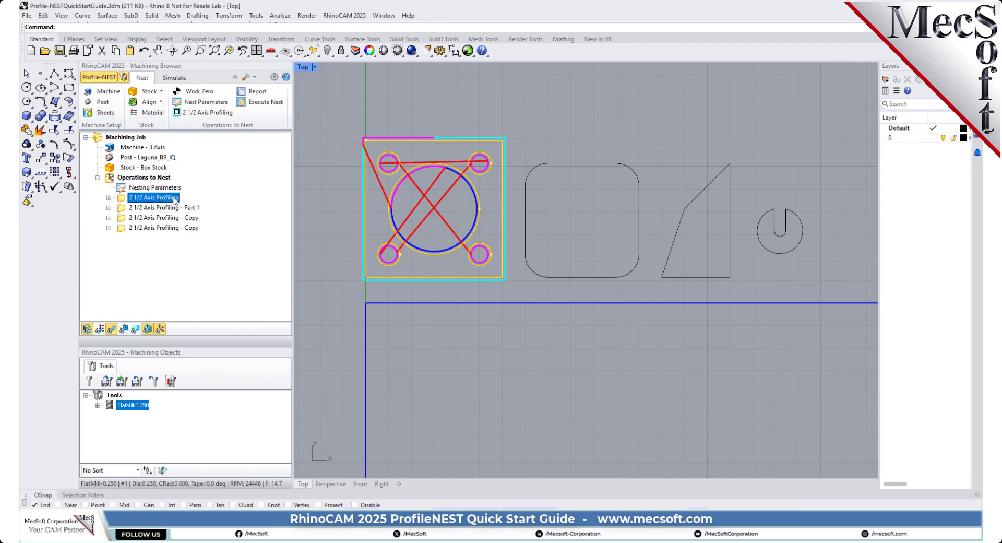
pyautogui.click(180, 198)
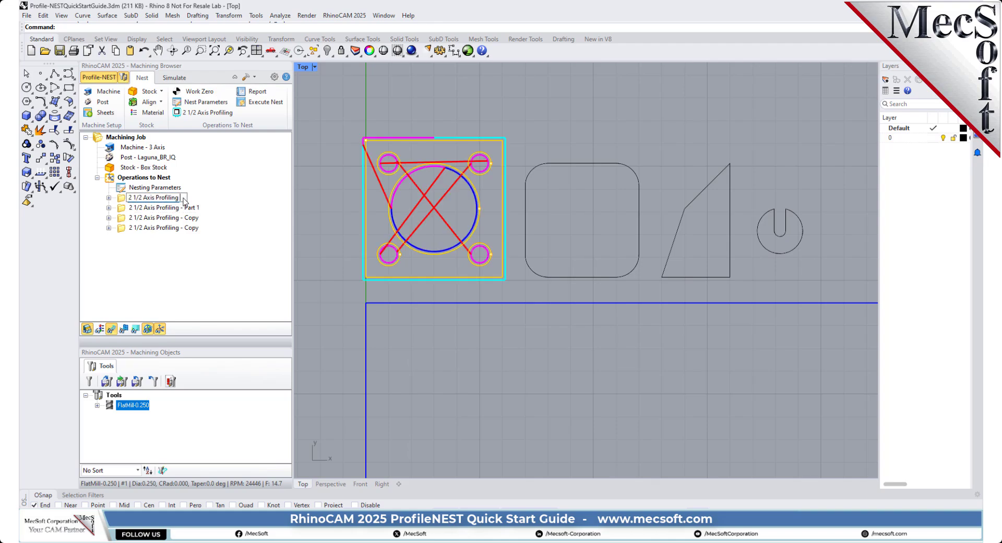
pyautogui.press('Return')
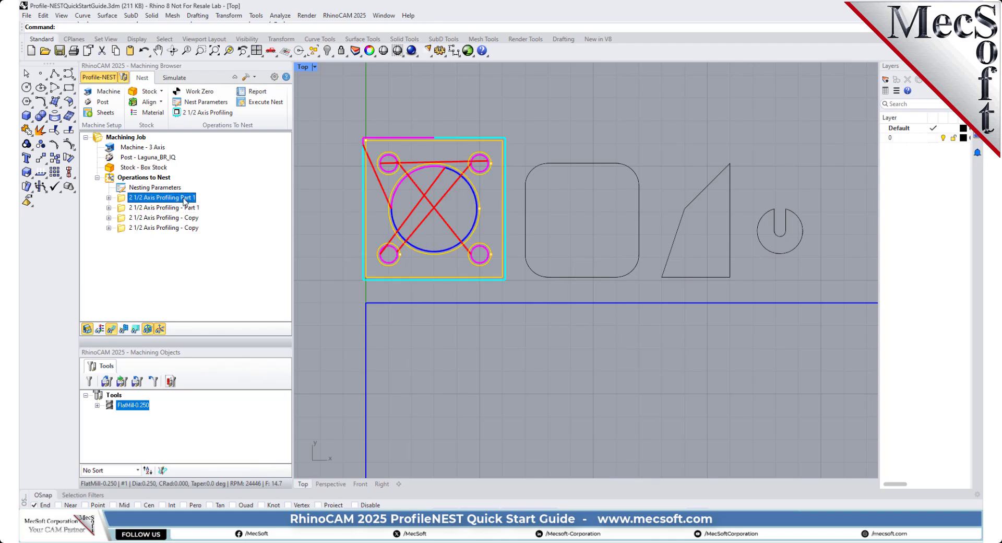
# Step: Rename the second profiling operation as "2 1/2 Axis Profiling - Part 2"
pyautogui.click(193, 208)
pyautogui.doubleClick(192, 208)
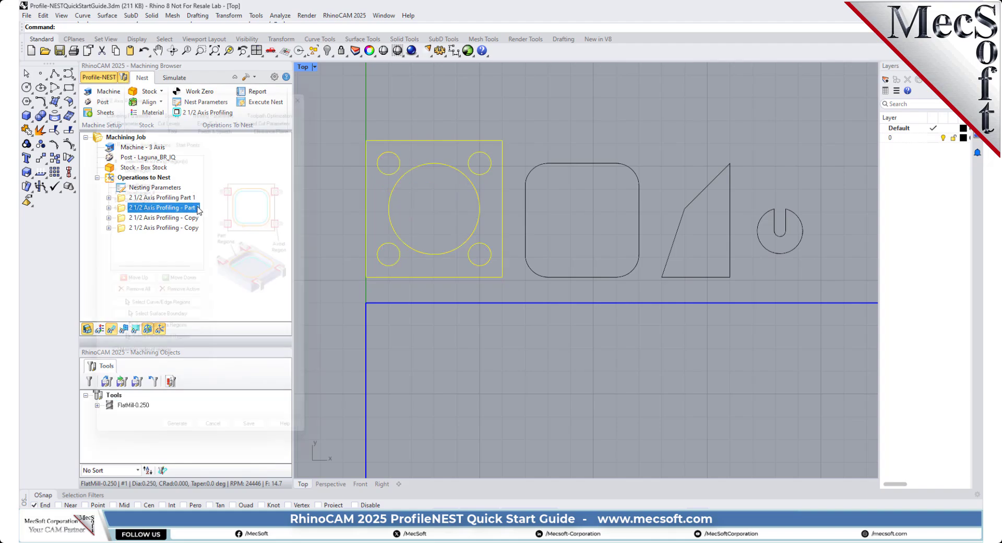
pyautogui.press('Escape')
pyautogui.click(193, 208)
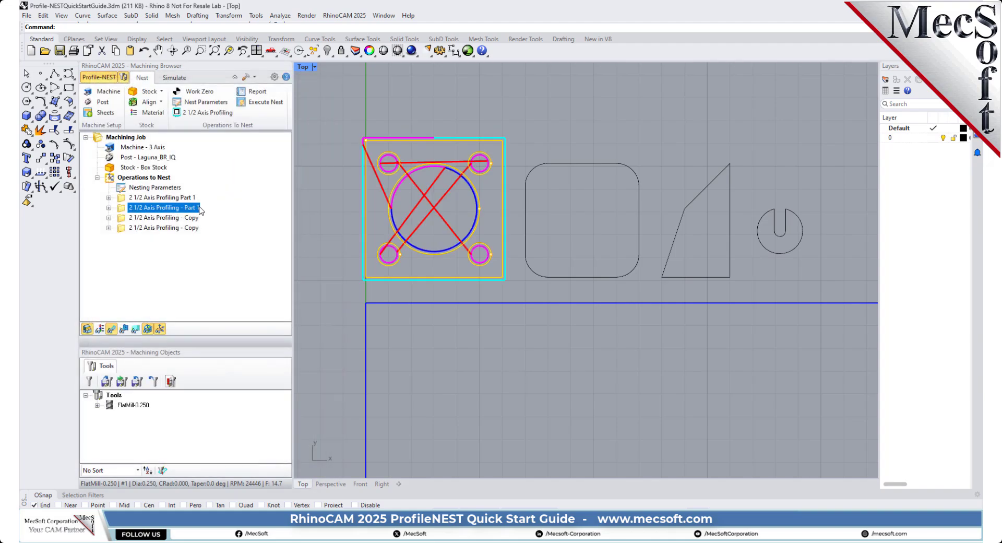
pyautogui.click(203, 211)
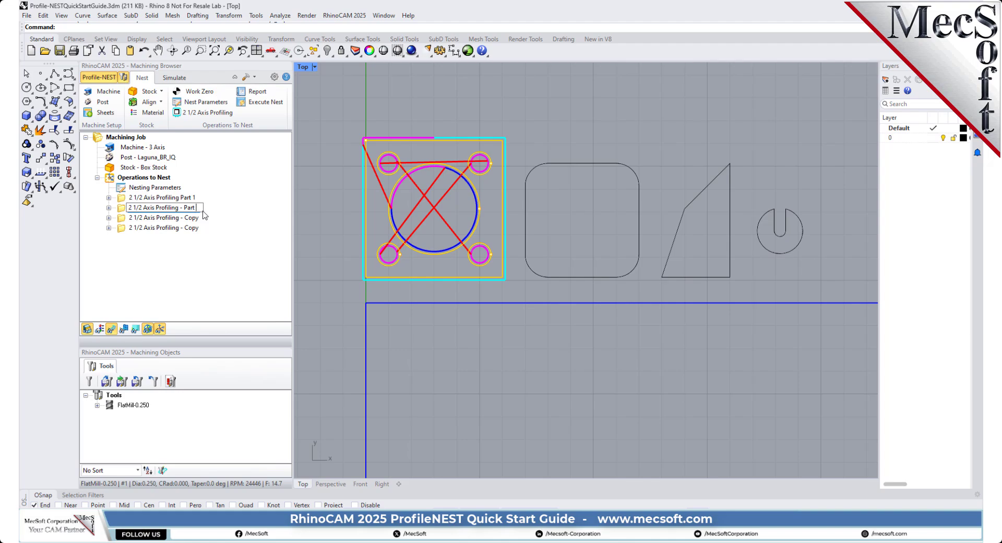
pyautogui.write('2')
pyautogui.press('Return')
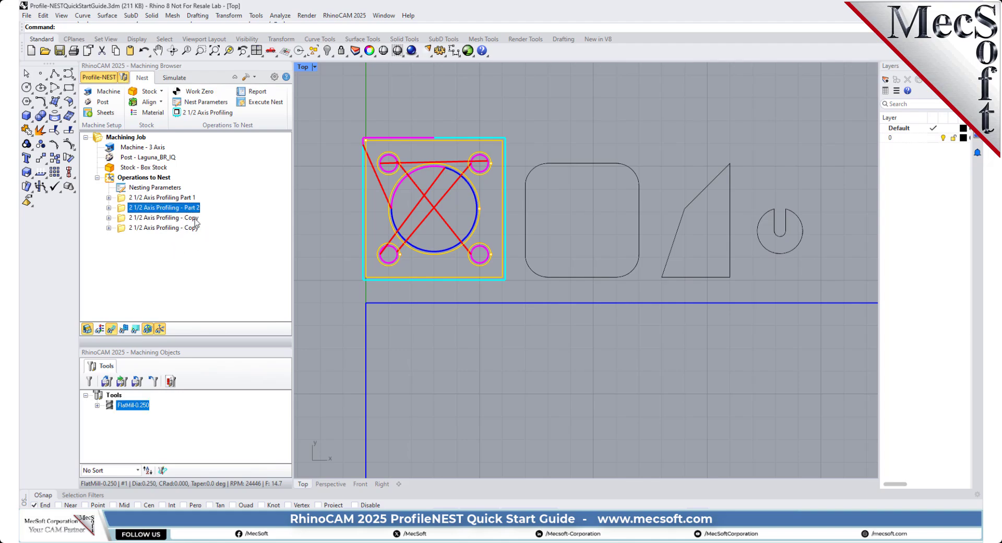
# Step: Rename the two remaining copied operations as "2 1/2 Axis Profiling - Part 3" and "2 1/2 Axis Profiling - Part 4"
pyautogui.click(192, 219)
pyautogui.click(192, 219)
pyautogui.doubleClick(192, 218)
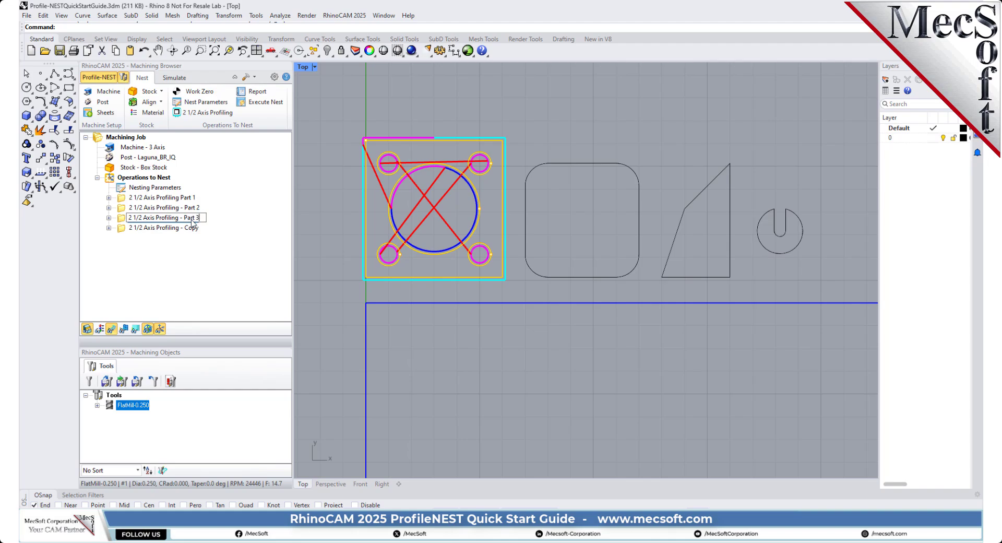
pyautogui.click(194, 230)
pyautogui.click(193, 229)
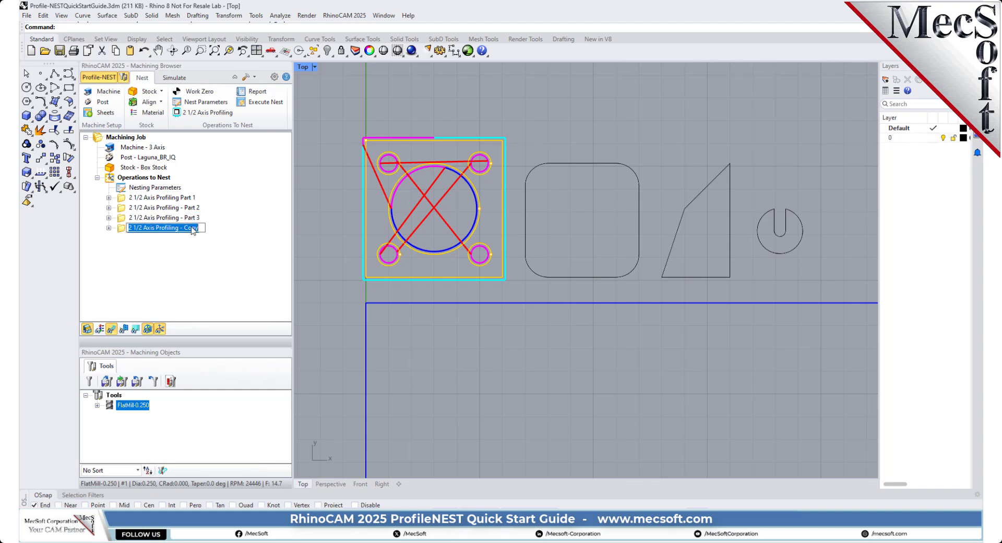
pyautogui.doubleClick(192, 228)
pyautogui.write('Part 4')
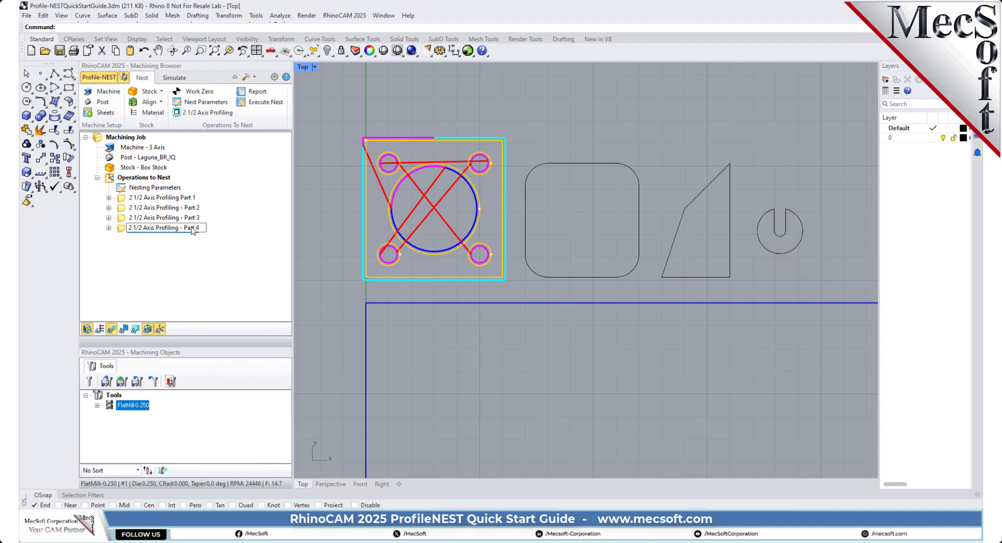
pyautogui.press('Return')
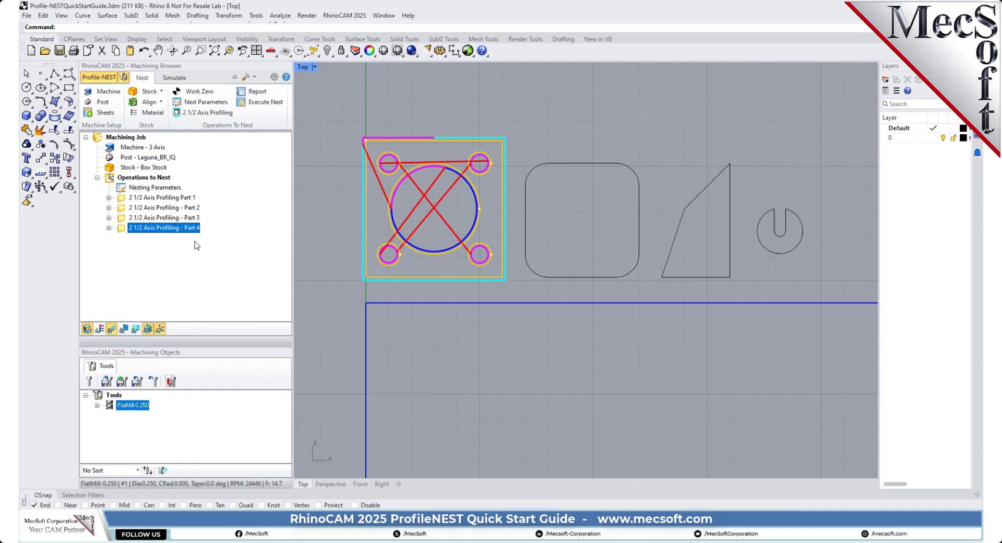
# Step: Replace all machining regions of the Part 2 profiling operation with the rounded square curve and generate its toolpath
pyautogui.click(192, 208)
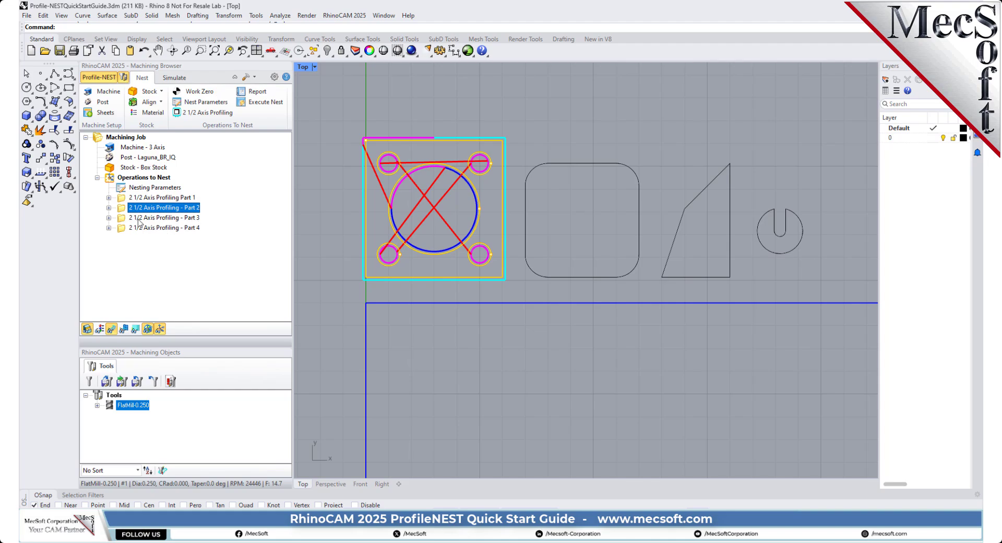
pyautogui.doubleClick(121, 211)
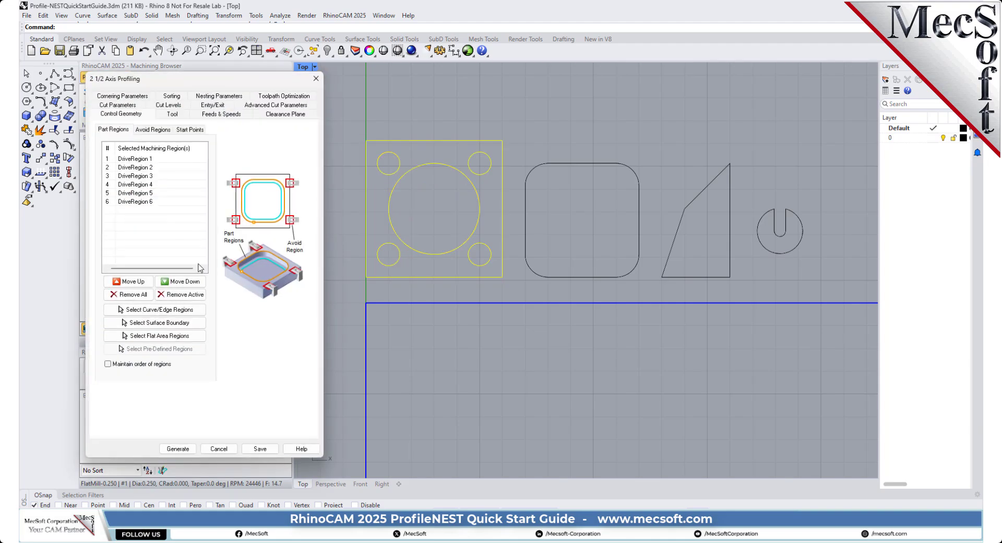
pyautogui.click(129, 294)
pyautogui.click(160, 309)
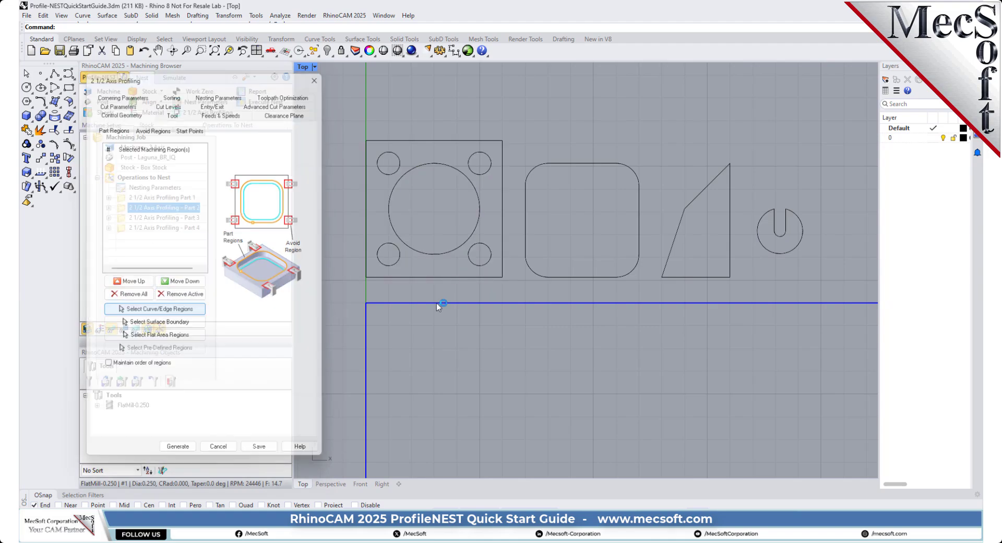
pyautogui.click(621, 165)
pyautogui.press('Return')
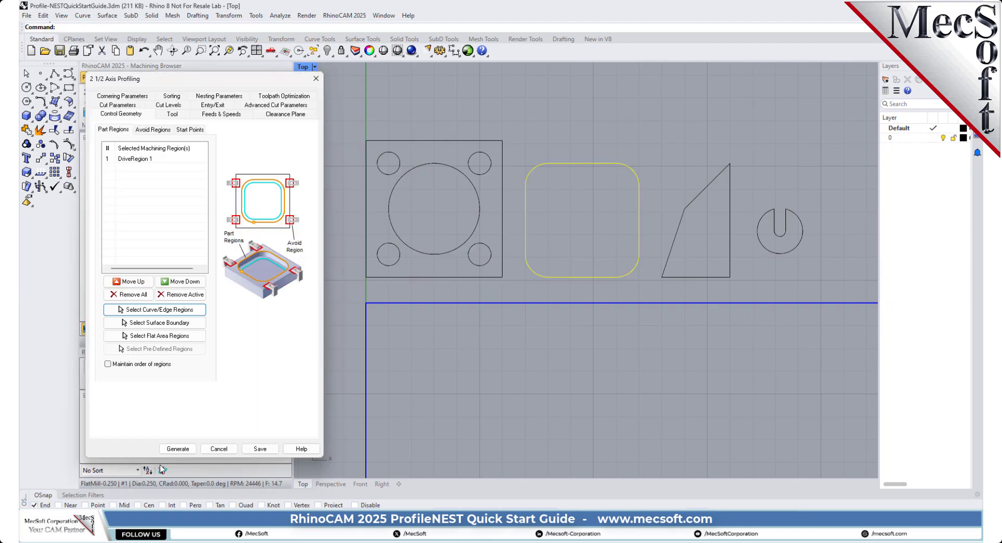
pyautogui.click(163, 449)
# Step: Replace all machining regions of the Part 3 profiling operation with the angled four-sided curve and generate its toolpath
pyautogui.doubleClick(129, 218)
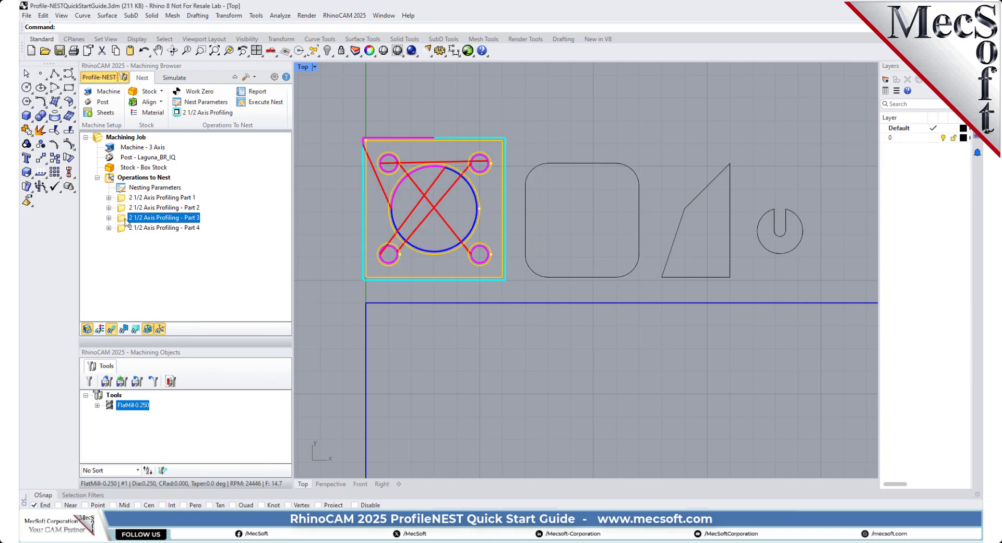
pyautogui.click(129, 294)
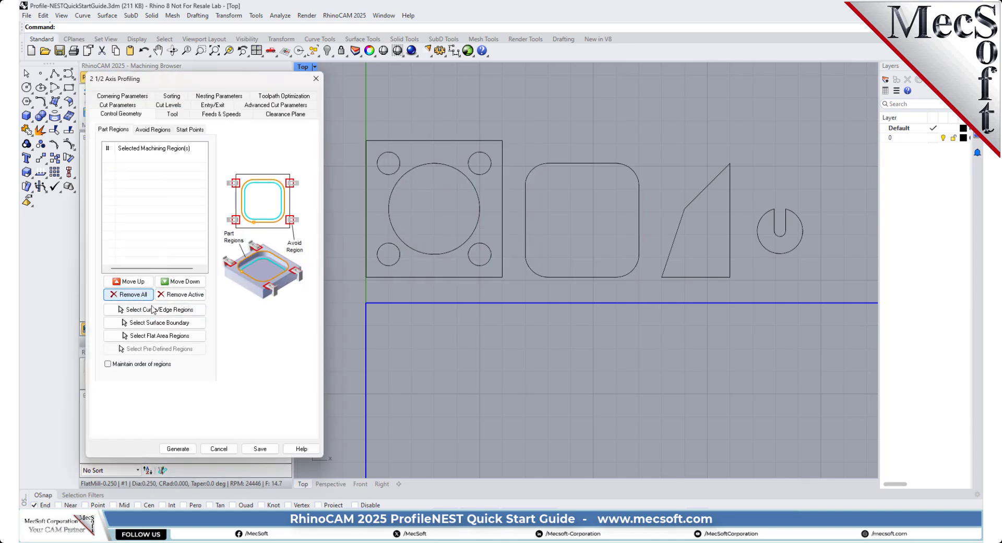
pyautogui.click(160, 309)
pyautogui.click(712, 182)
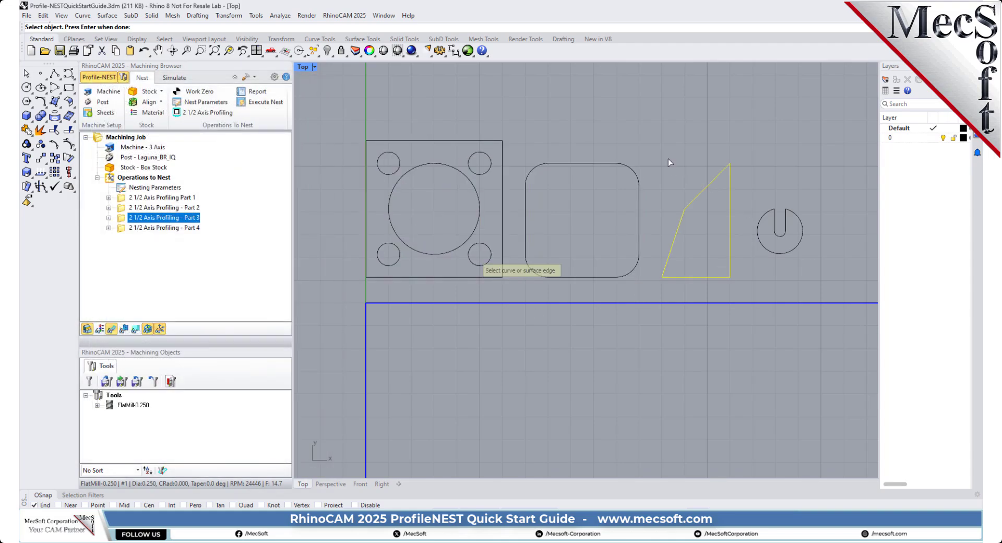
pyautogui.press('Return')
pyautogui.click(166, 450)
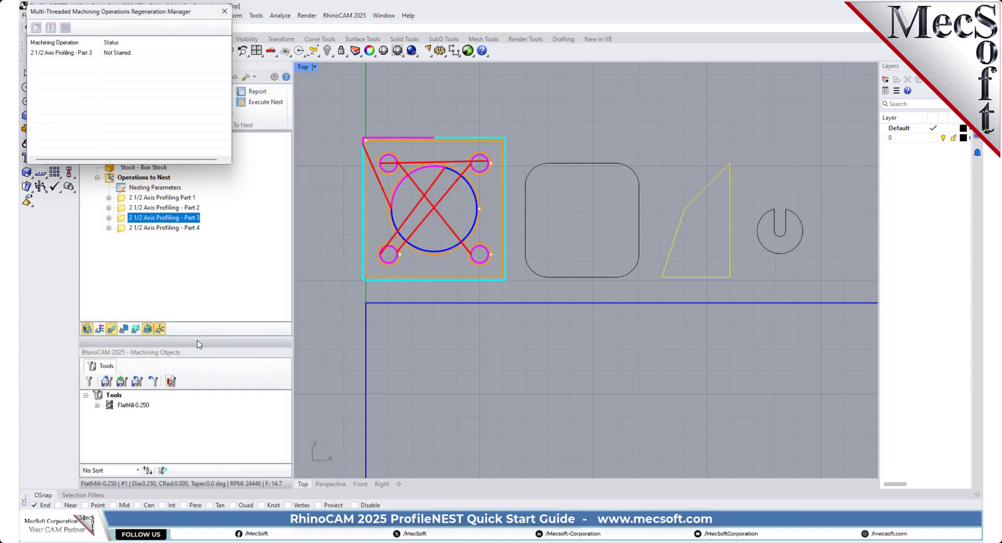
# Step: Replace all machining regions of the Part 4 profiling operation with the slotted circle curve and generate its toolpath
pyautogui.doubleClick(173, 228)
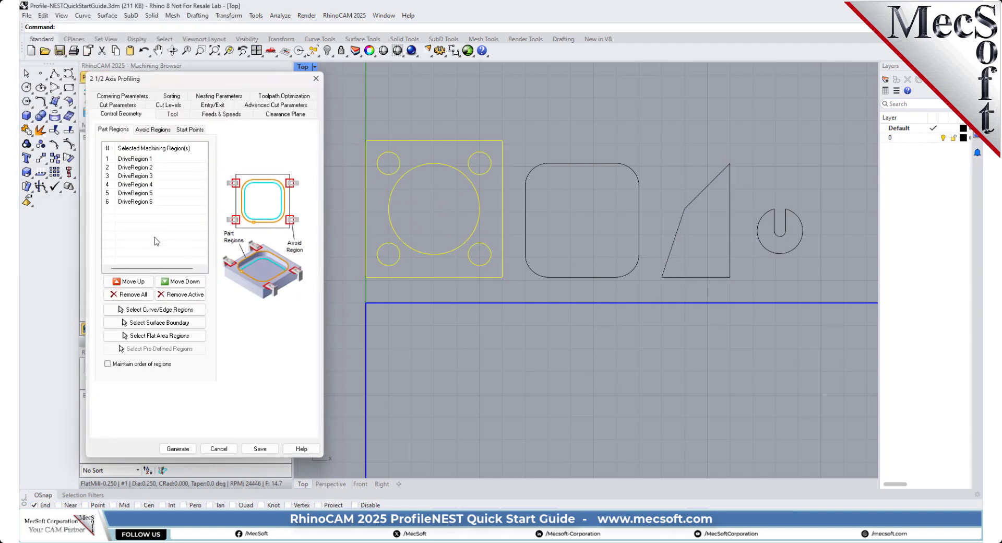
pyautogui.click(129, 294)
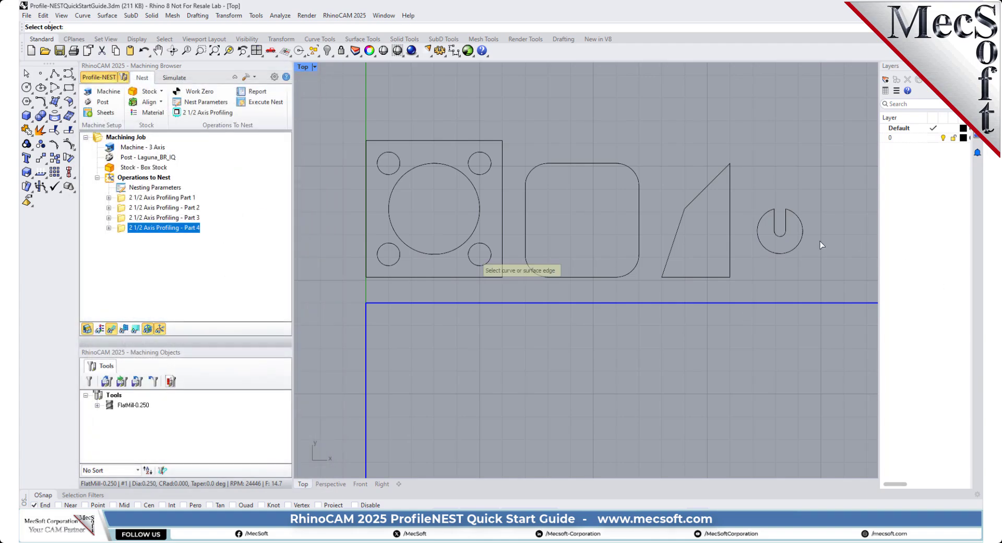
pyautogui.click(803, 232)
pyautogui.press('Return')
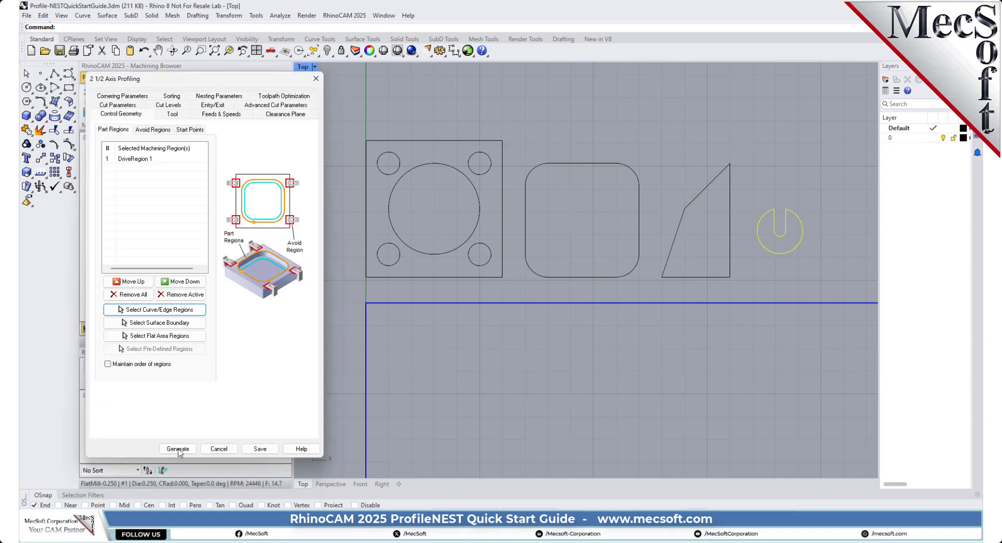
pyautogui.click(177, 449)
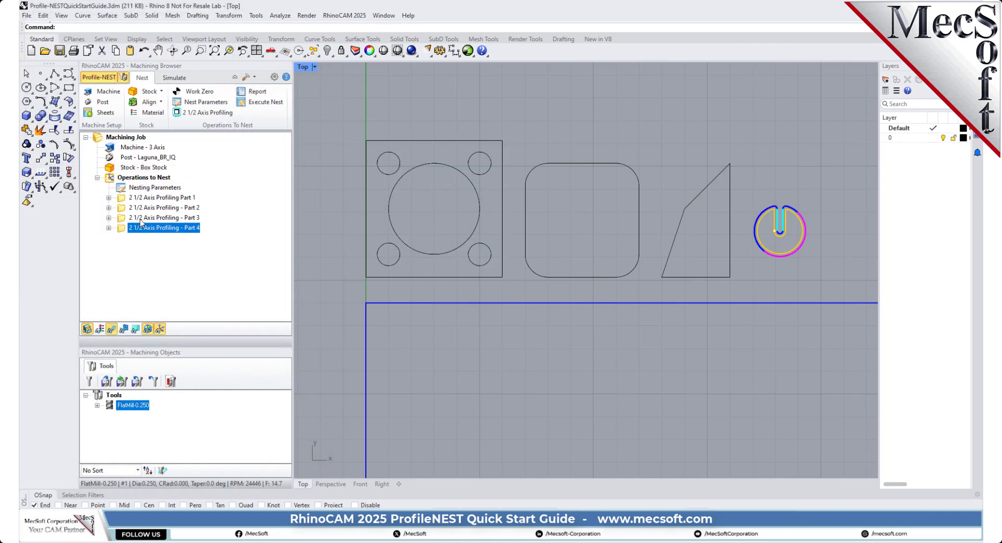
# Step: Examine the toolpath of each of the four profiling operations, and inspect the slotted circle's toolpath closely in the Perspective view
pyautogui.click(160, 198)
pyautogui.click(163, 207)
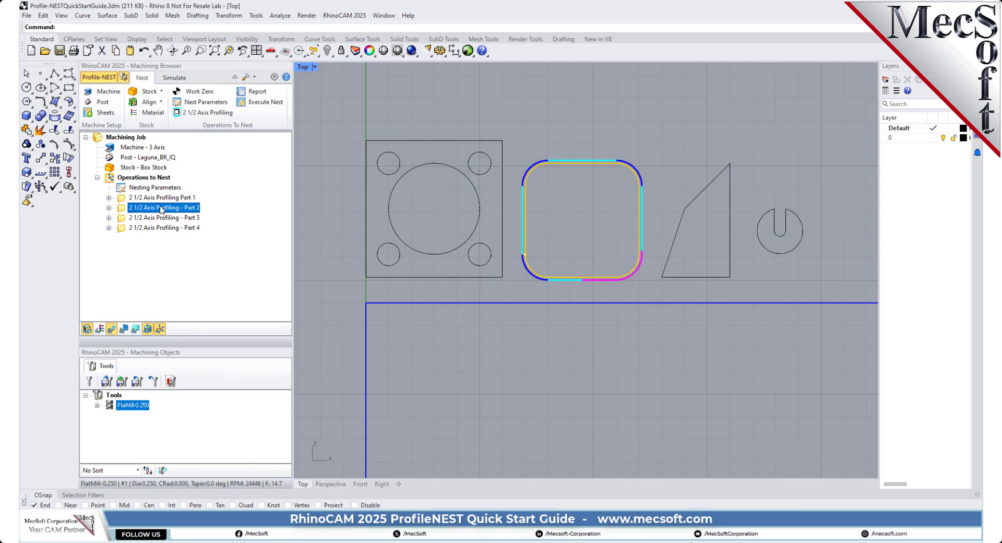
pyautogui.click(171, 217)
pyautogui.click(171, 228)
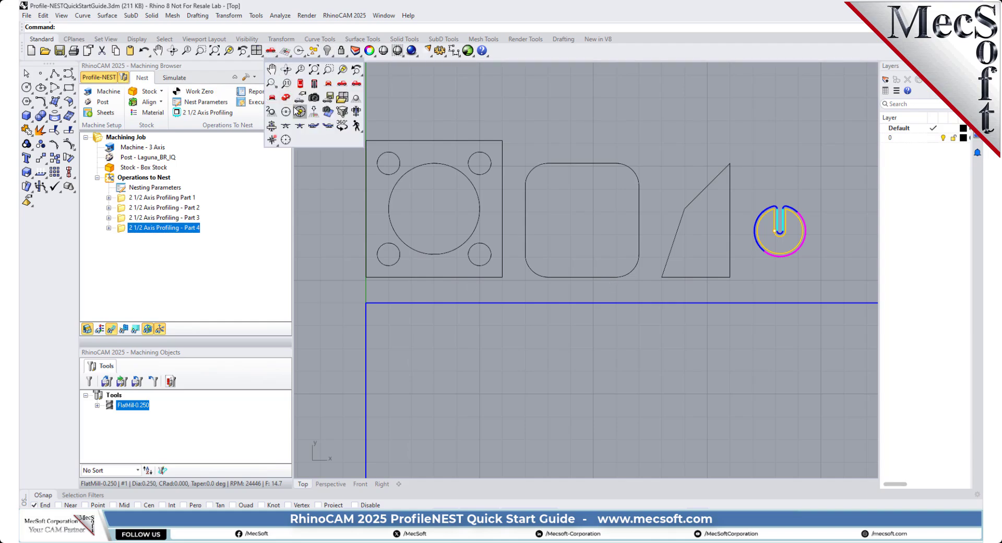
pyautogui.click(270, 50)
pyautogui.scroll(-8, 545, 211)
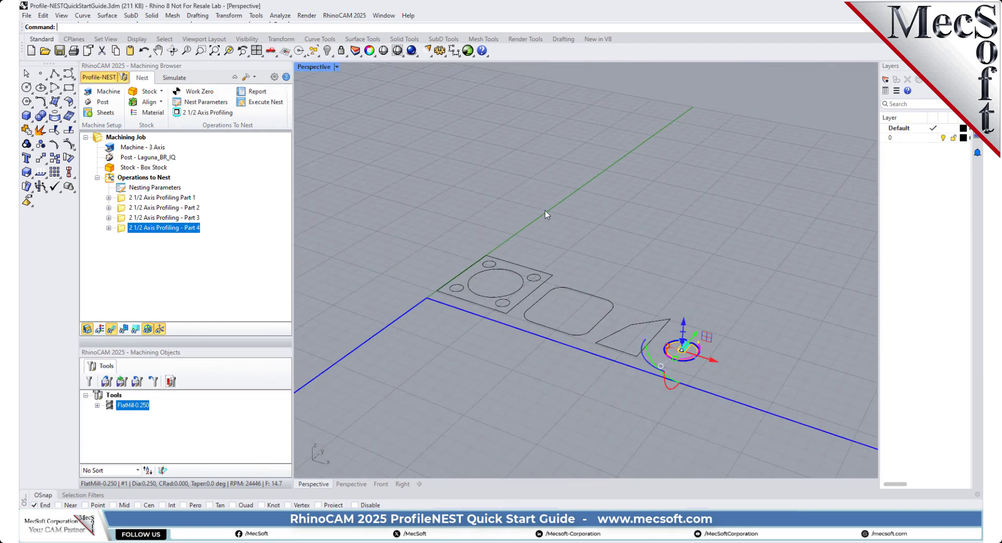
pyautogui.scroll(5, 673, 317)
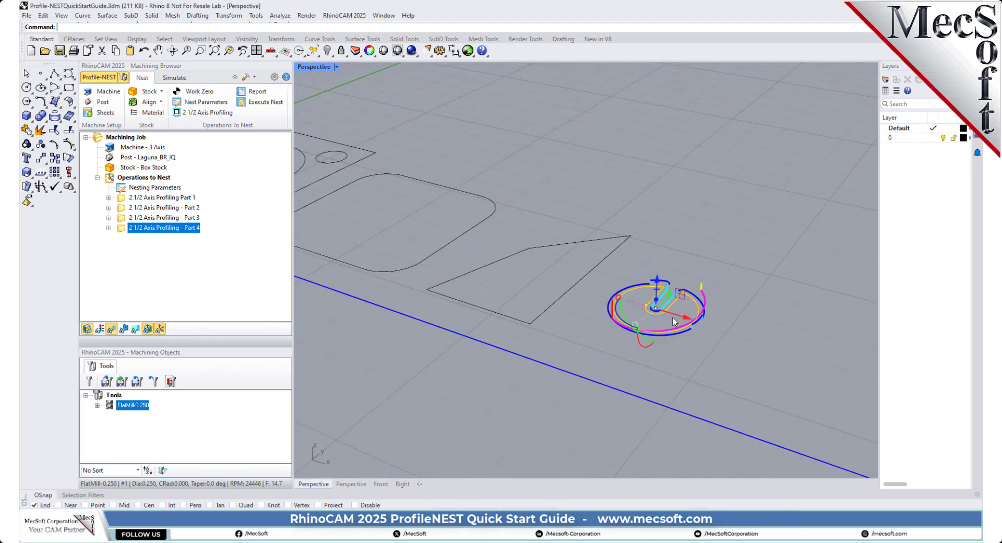
pyautogui.click(763, 251)
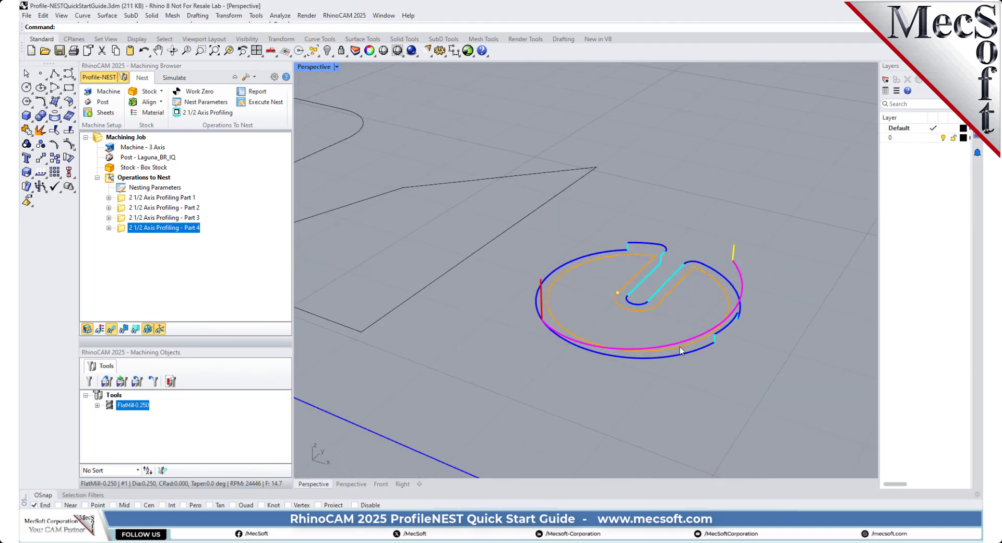
pyautogui.scroll(-6, 689, 318)
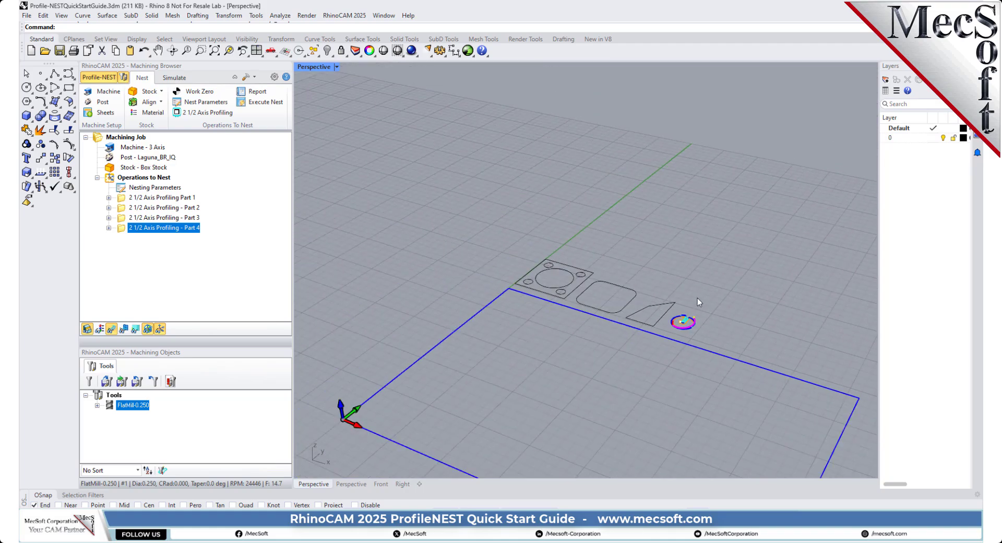
pyautogui.scroll(3, 672, 384)
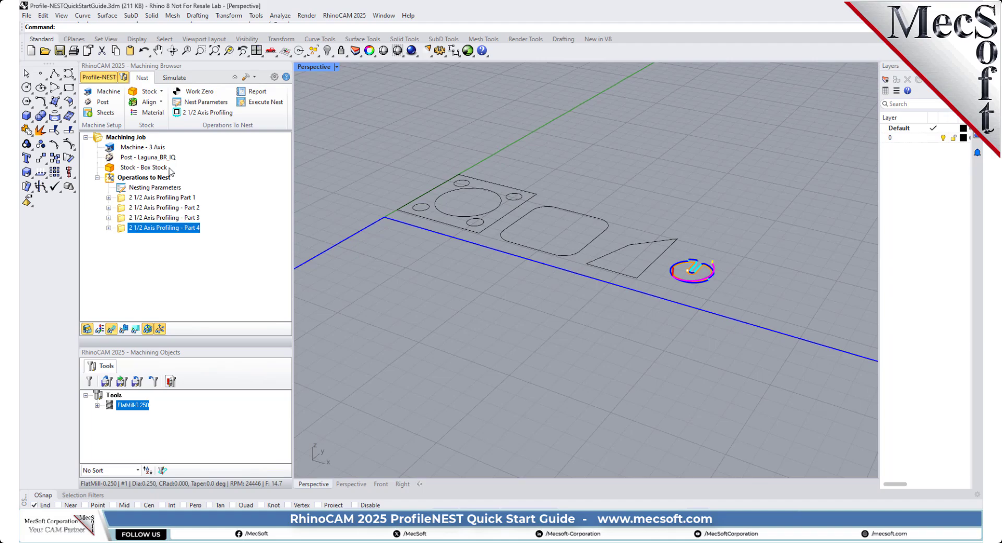
# Step: In the nesting parameters, set the orientation step angle to 45 and allow parts inside other parts
pyautogui.click(203, 103)
pyautogui.moveTo(203, 88); pyautogui.dragTo(268, 94)
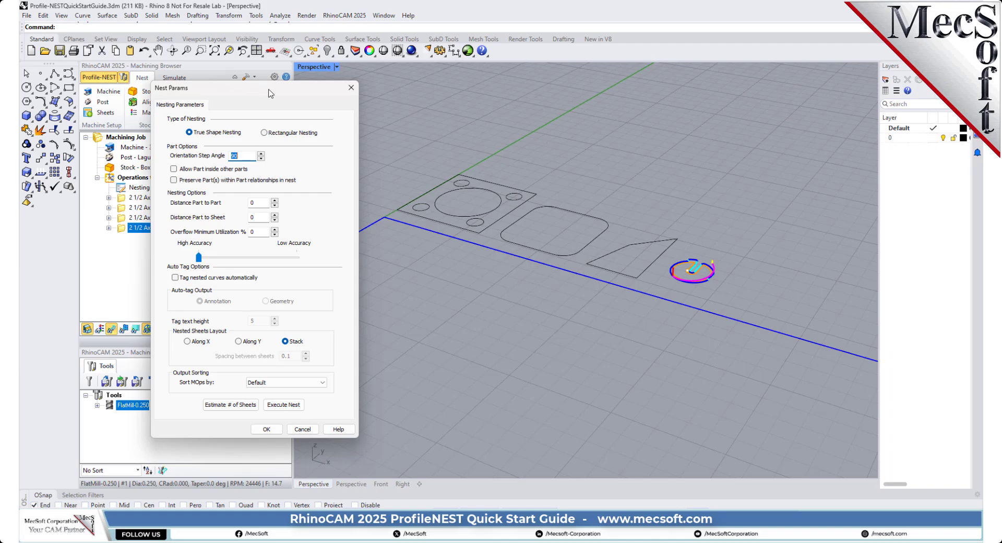
pyautogui.moveTo(269, 93); pyautogui.dragTo(225, 100)
pyautogui.doubleClick(188, 161)
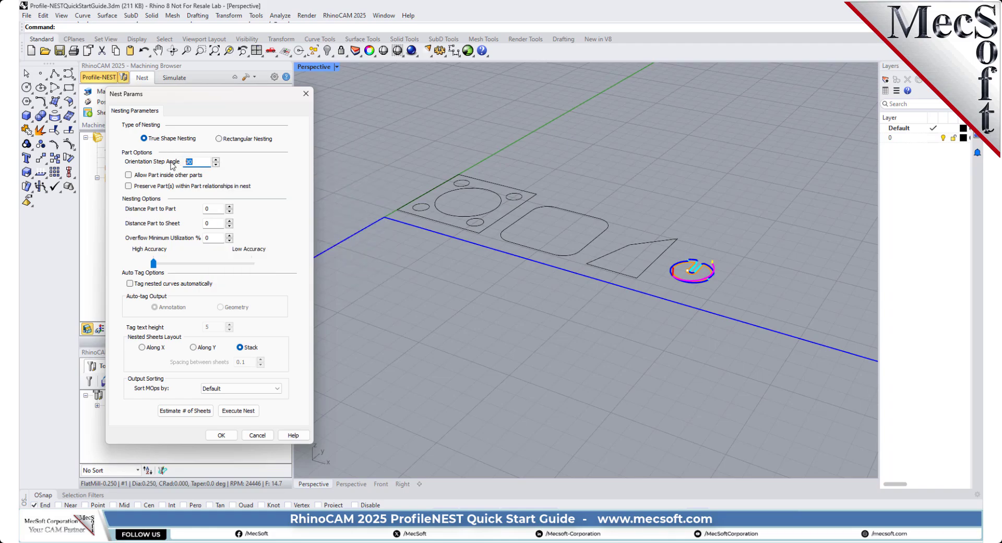
pyautogui.write('45')
pyautogui.click(273, 53)
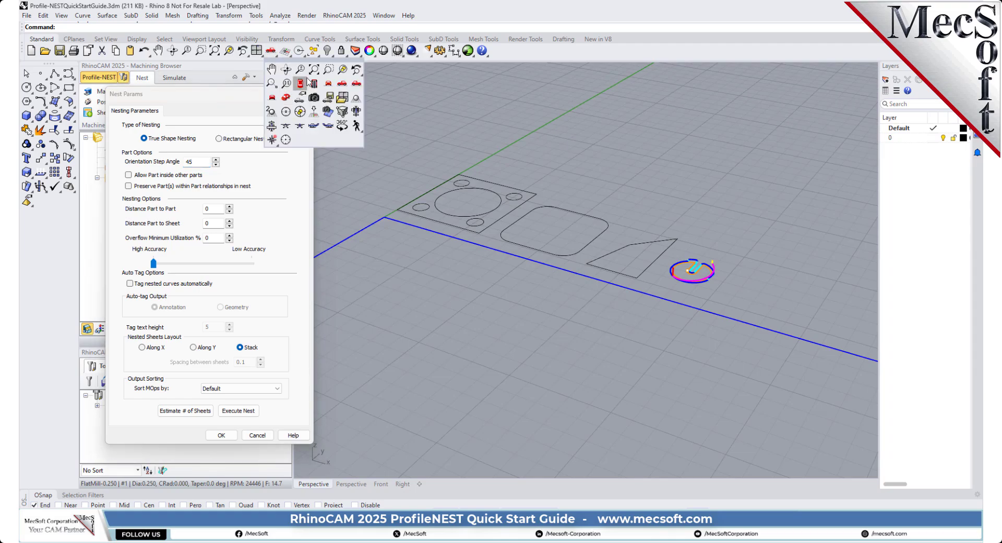
pyautogui.scroll(-5, 493, 264)
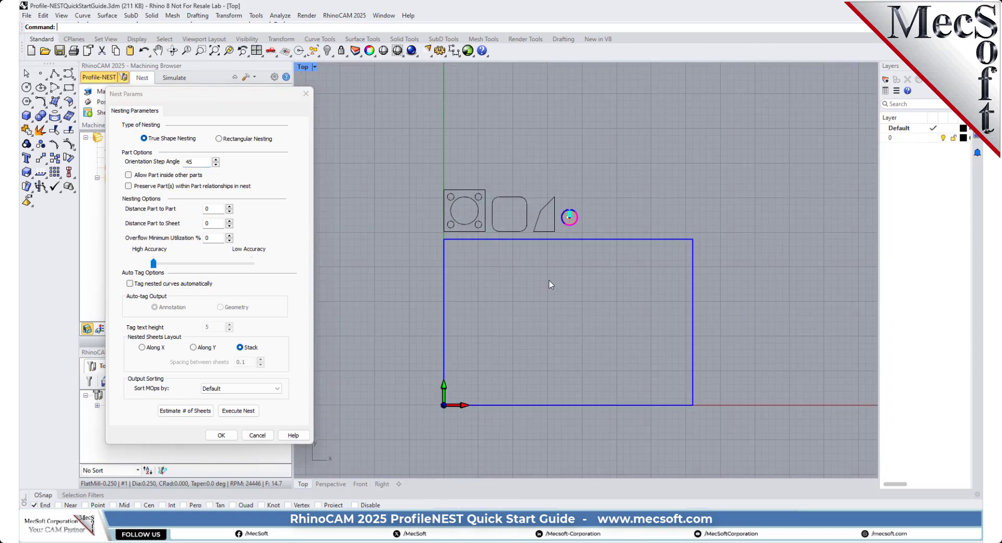
pyautogui.scroll(4, 549, 280)
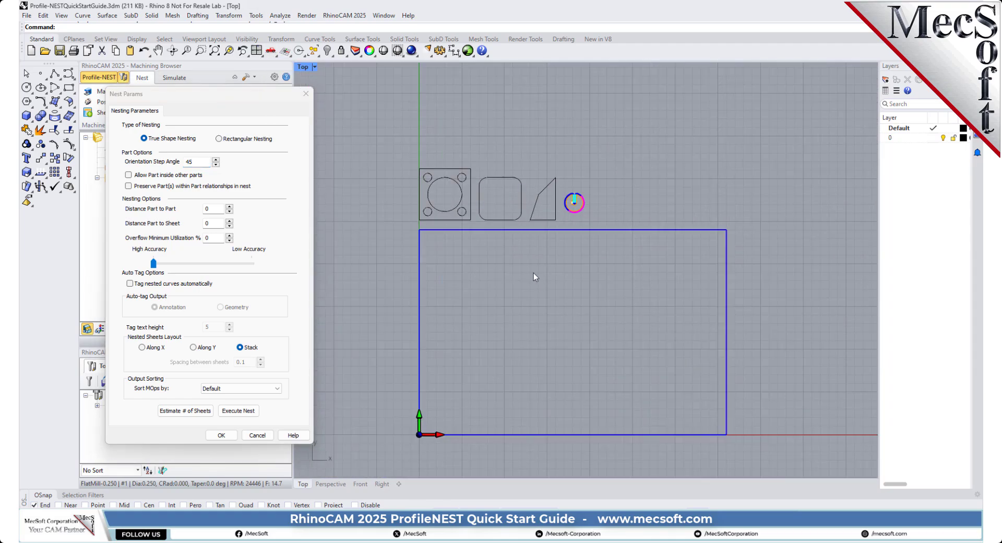
pyautogui.click(129, 175)
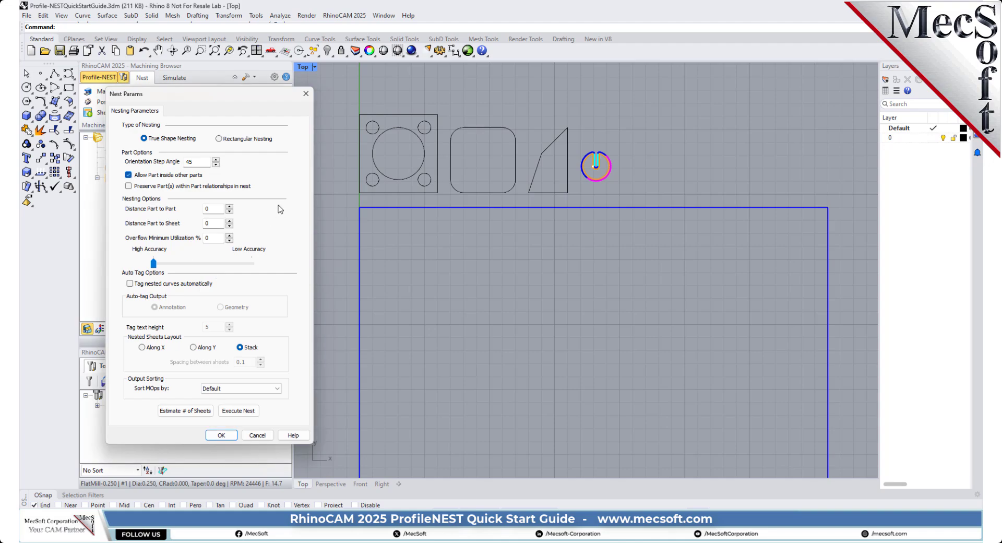
# Step: Open the part-to-part and part-to-sheet distances for editing and estimate the number of sheets for the nest
pyautogui.scroll(-1, 422, 145)
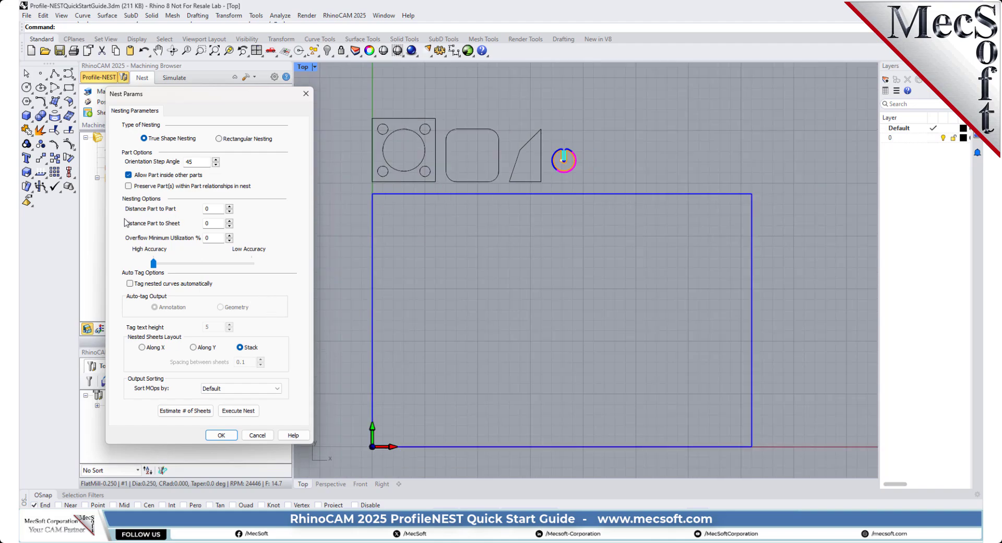
pyautogui.moveTo(214, 211); pyautogui.dragTo(173, 217)
pyautogui.moveTo(208, 224); pyautogui.dragTo(191, 226)
pyautogui.click(198, 412)
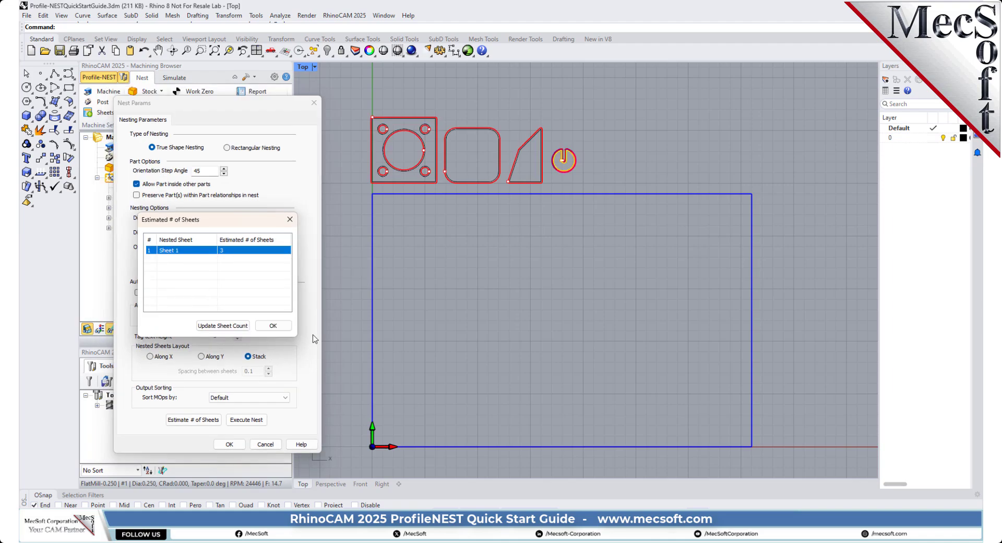
# Step: Update the sheet count to the estimated number of sheets and execute the nest
pyautogui.click(231, 326)
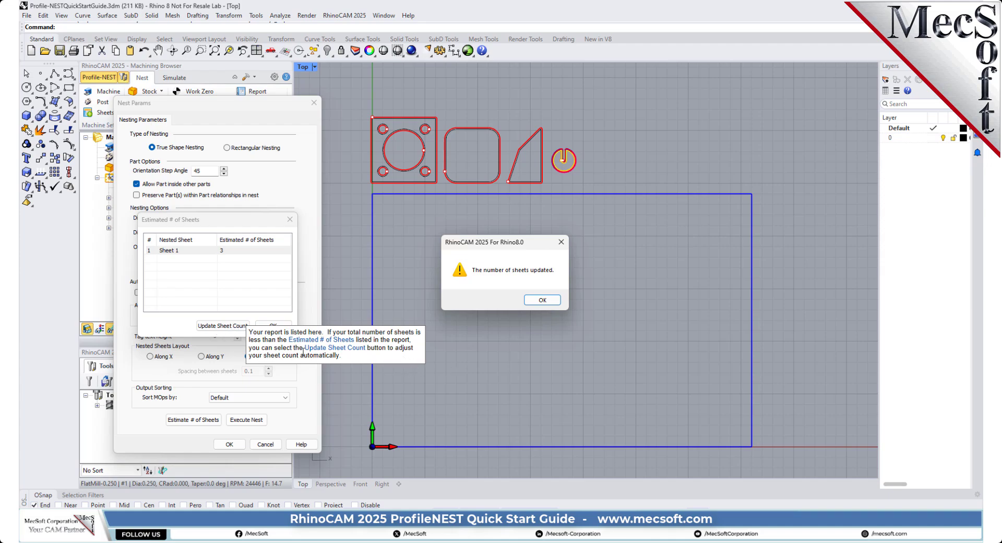
pyautogui.click(544, 301)
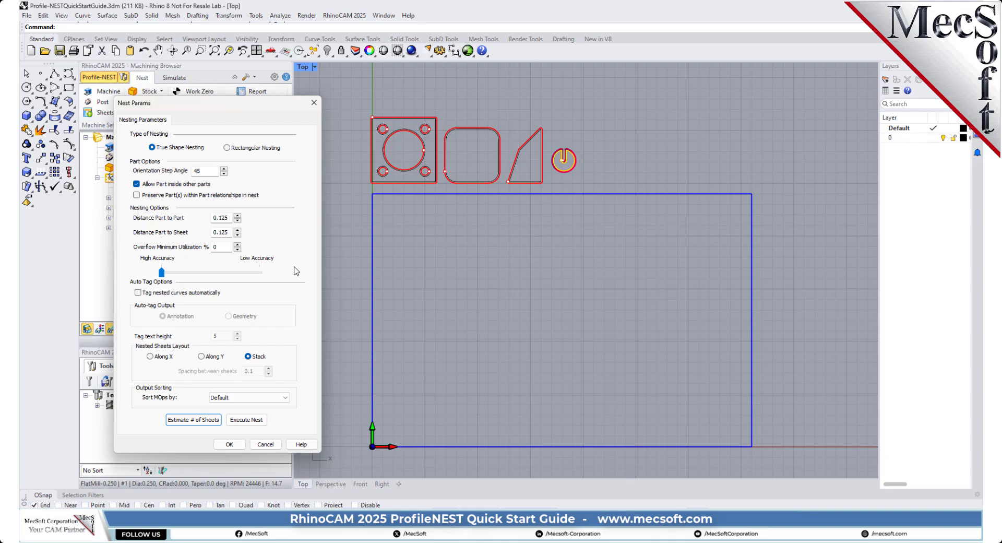
pyautogui.click(256, 421)
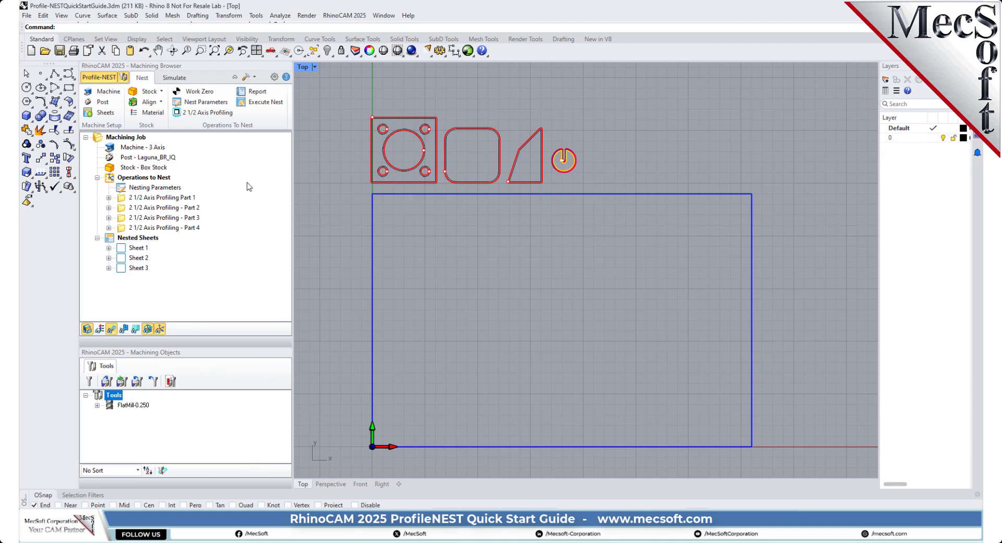
# Step: Examine the nested part layout and toolpaths on Sheet 1, Sheet 2 and Sheet 3
pyautogui.click(113, 238)
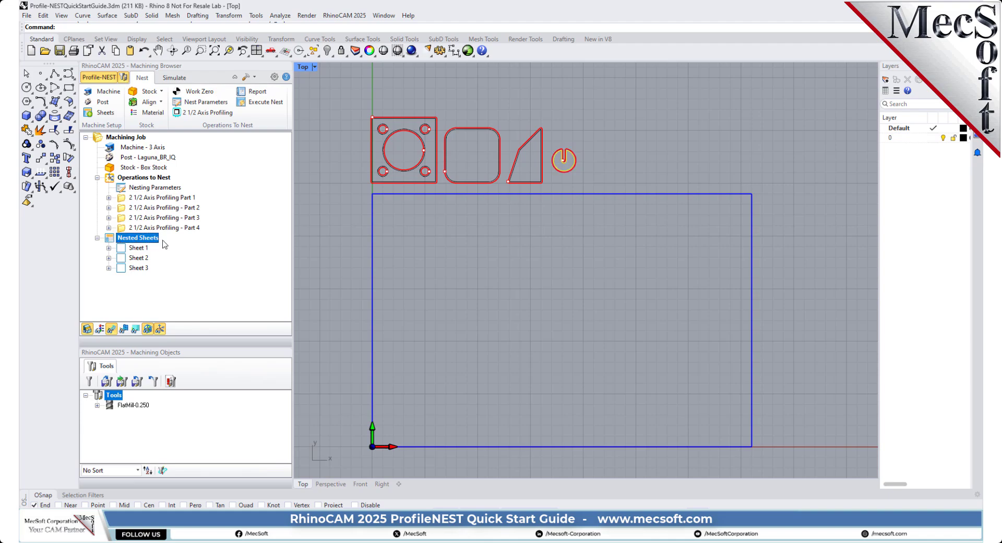
pyautogui.click(144, 248)
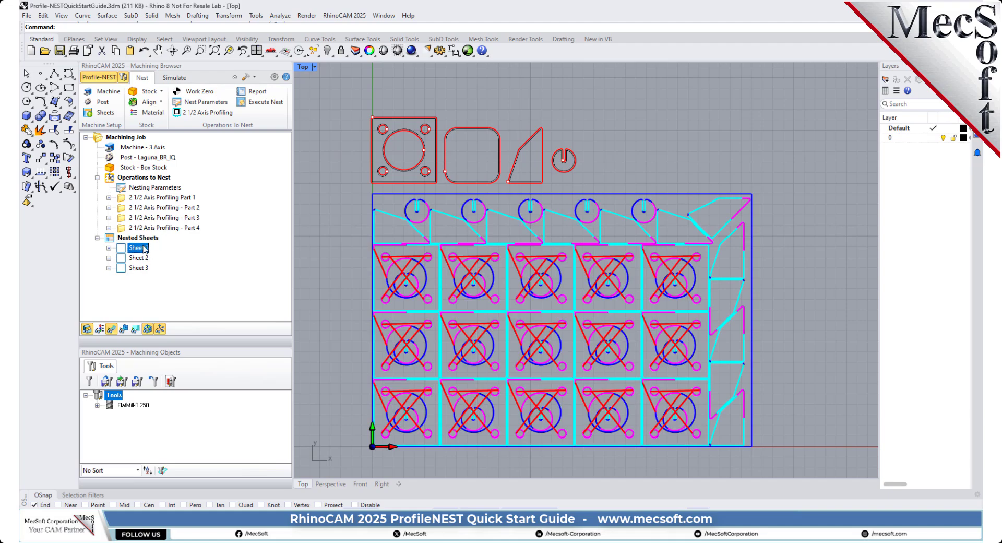
pyautogui.click(145, 258)
pyautogui.click(144, 269)
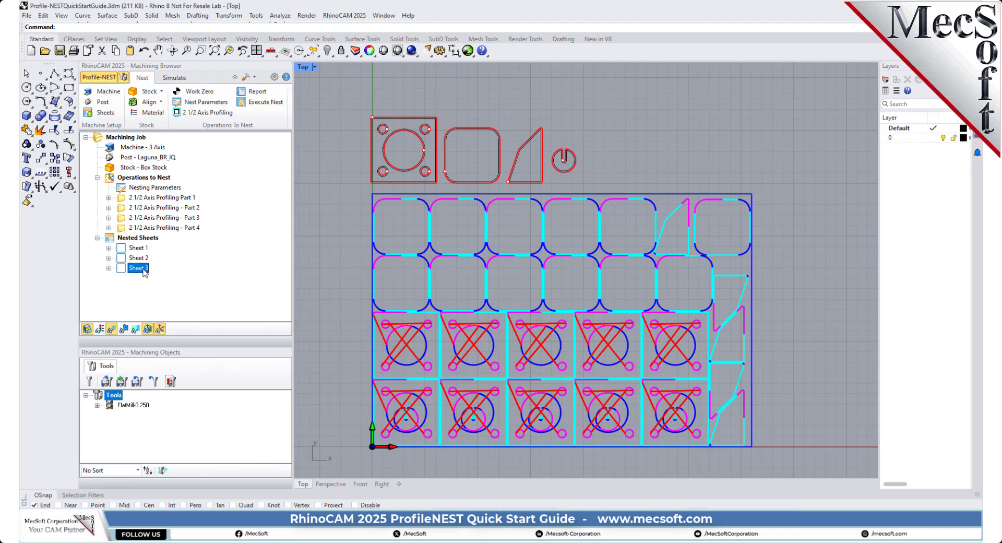
pyautogui.click(138, 249)
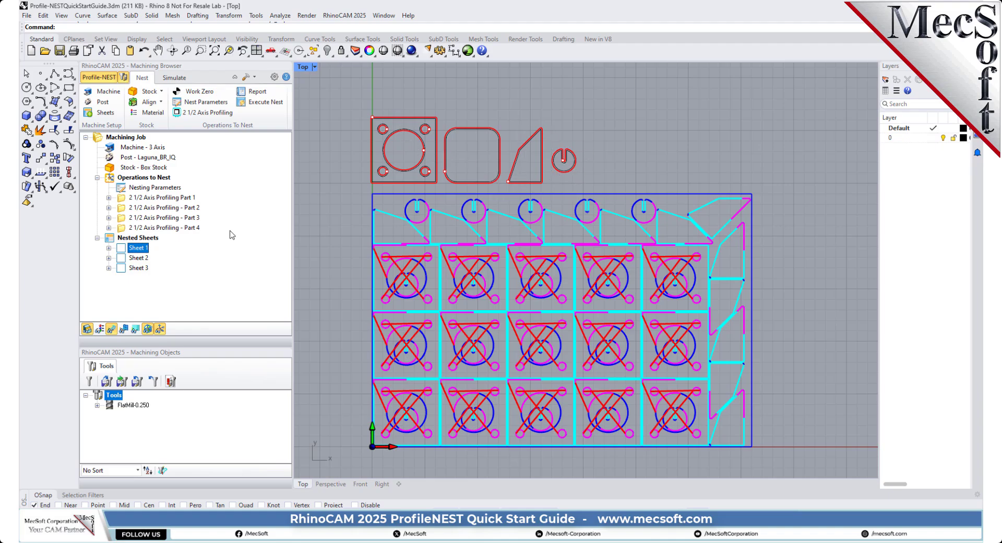
pyautogui.click(140, 258)
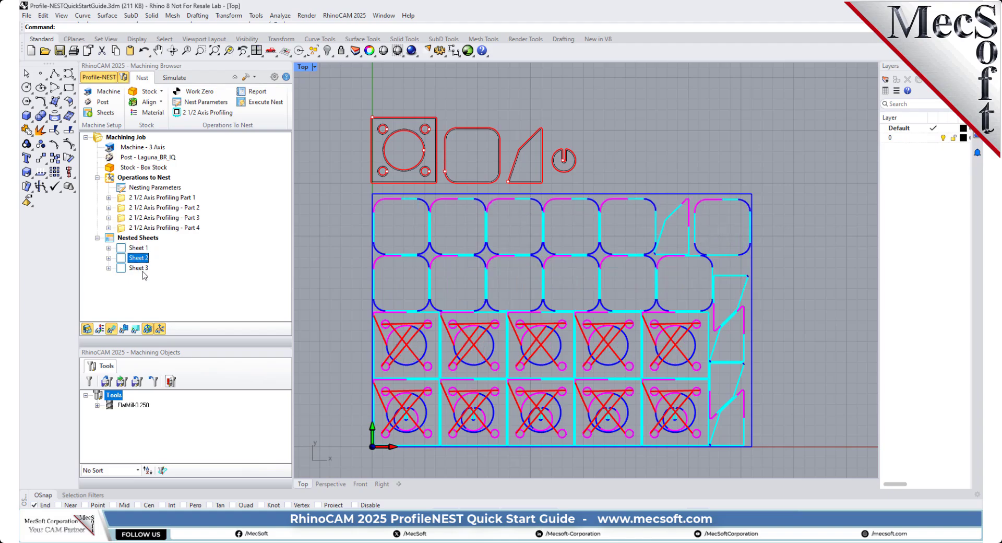
pyautogui.click(142, 268)
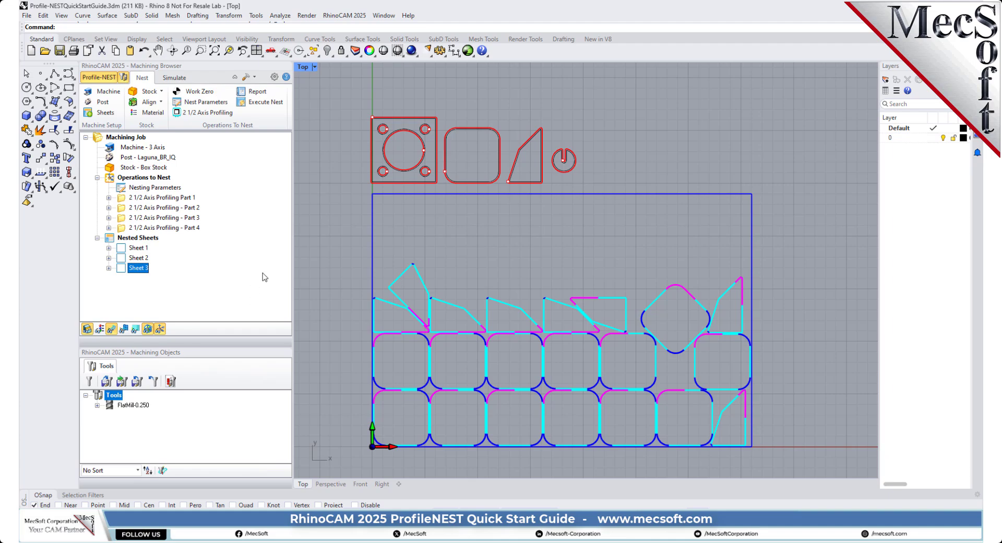
# Step: Review the nesting report's utilization and part quantities for each of the three sheets, and close the report
pyautogui.click(261, 94)
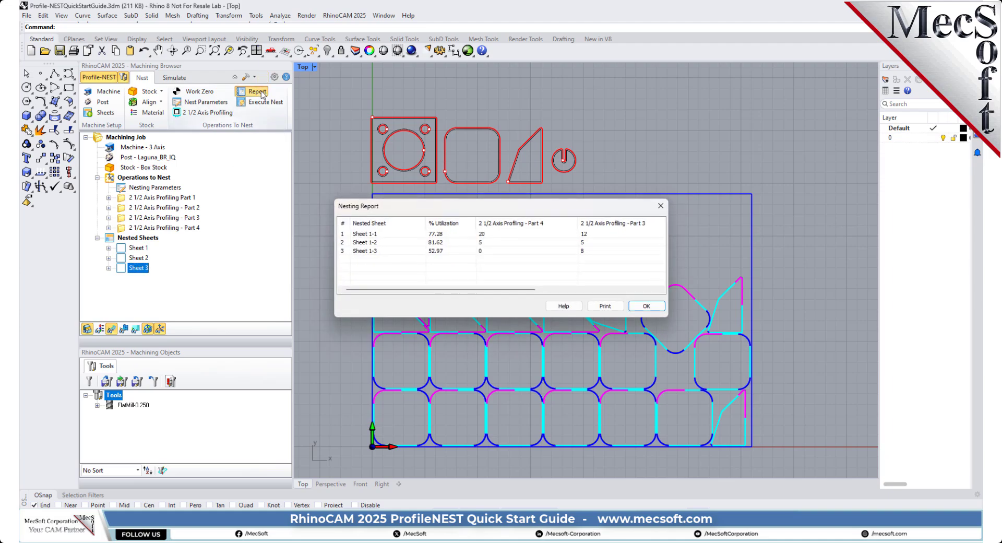
pyautogui.moveTo(447, 205); pyautogui.dragTo(235, 204)
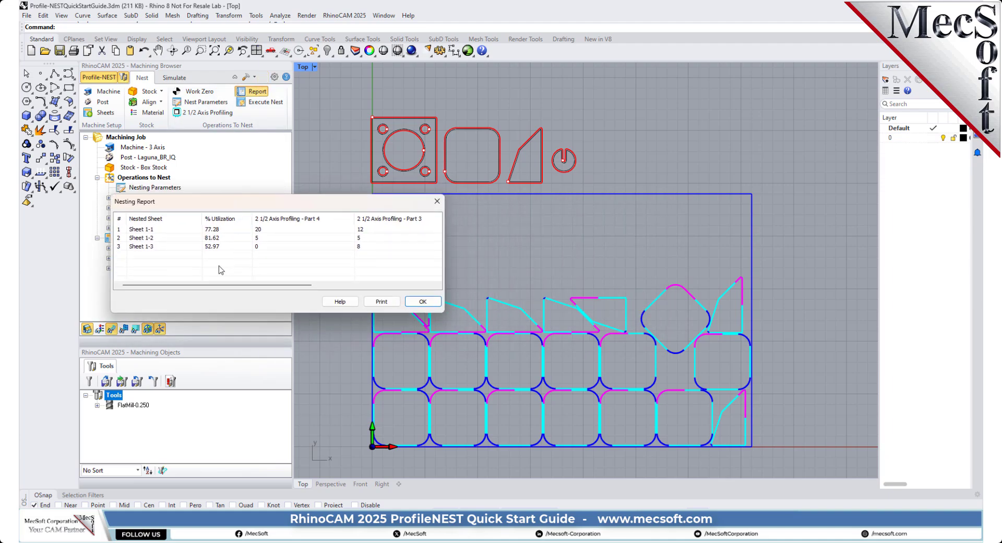
pyautogui.click(149, 231)
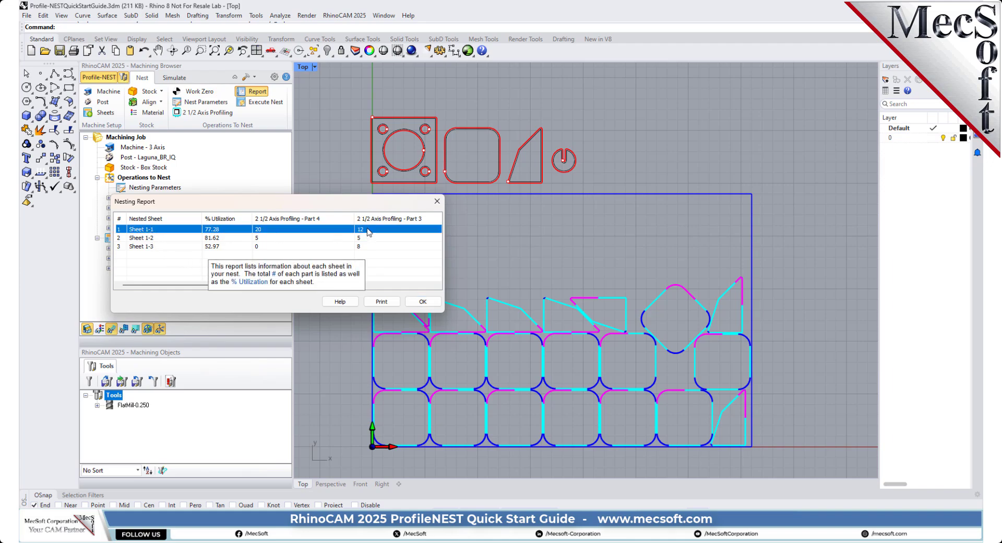
pyautogui.click(162, 238)
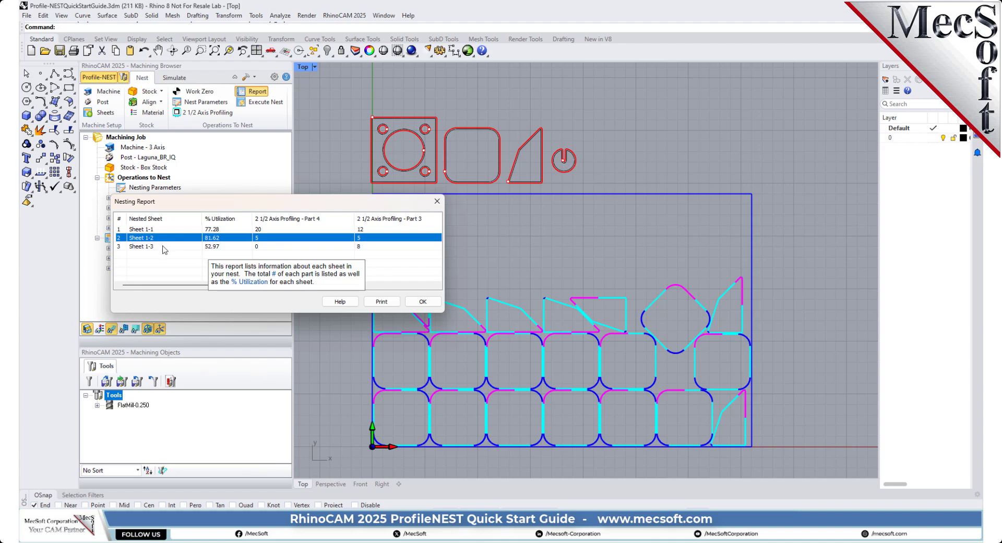
pyautogui.click(163, 246)
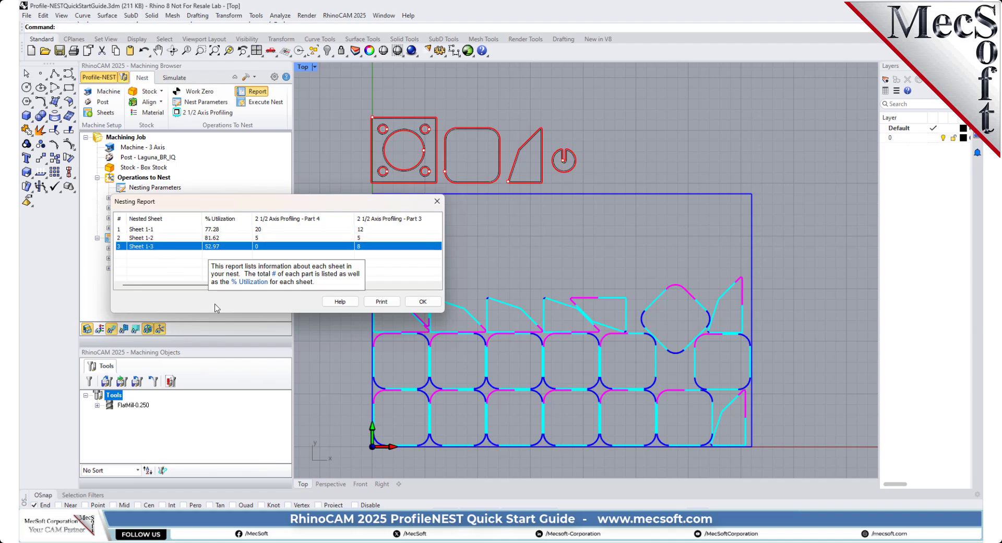
pyautogui.click(423, 302)
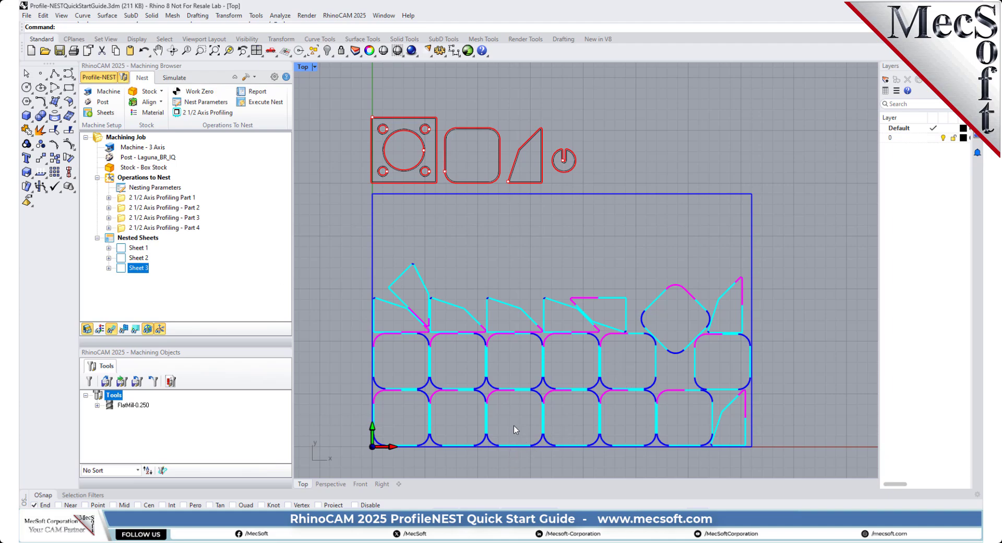
# Step: Set the Part 3 profiling operation's nesting orientation to fixed, keep its grain direction at None, and regenerate its toolpath
pyautogui.scroll(2, 472, 378)
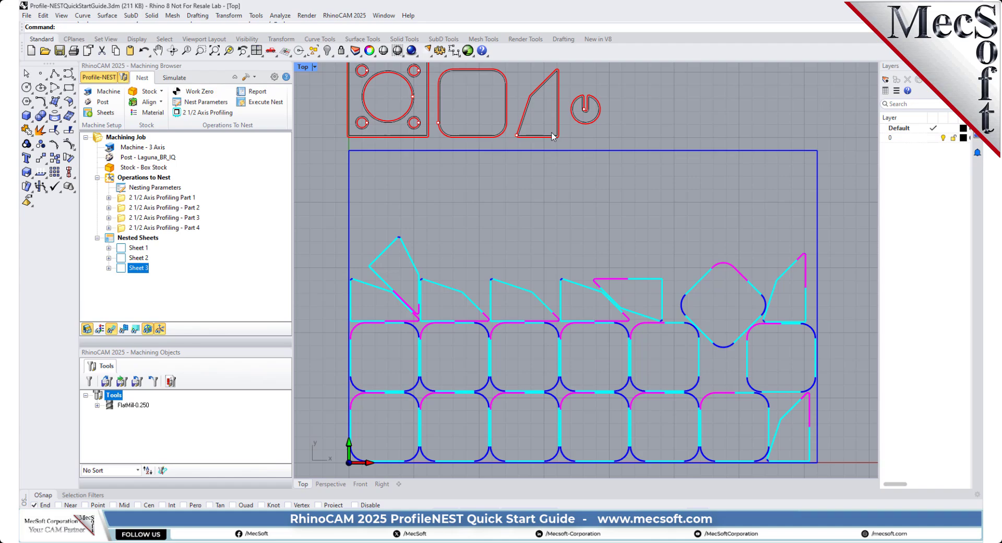
pyautogui.click(123, 218)
pyautogui.doubleClick(123, 218)
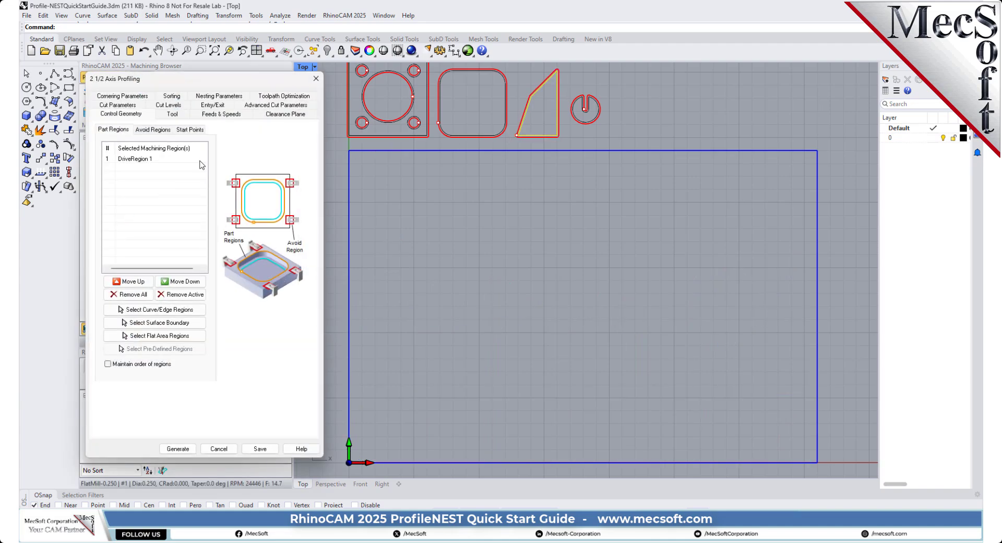
pyautogui.click(238, 96)
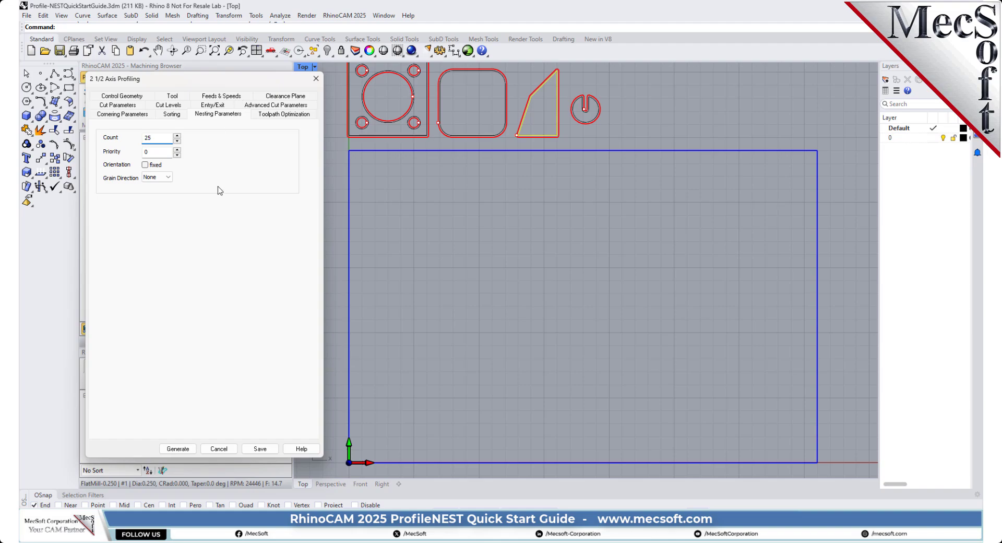
pyautogui.click(145, 165)
pyautogui.click(168, 177)
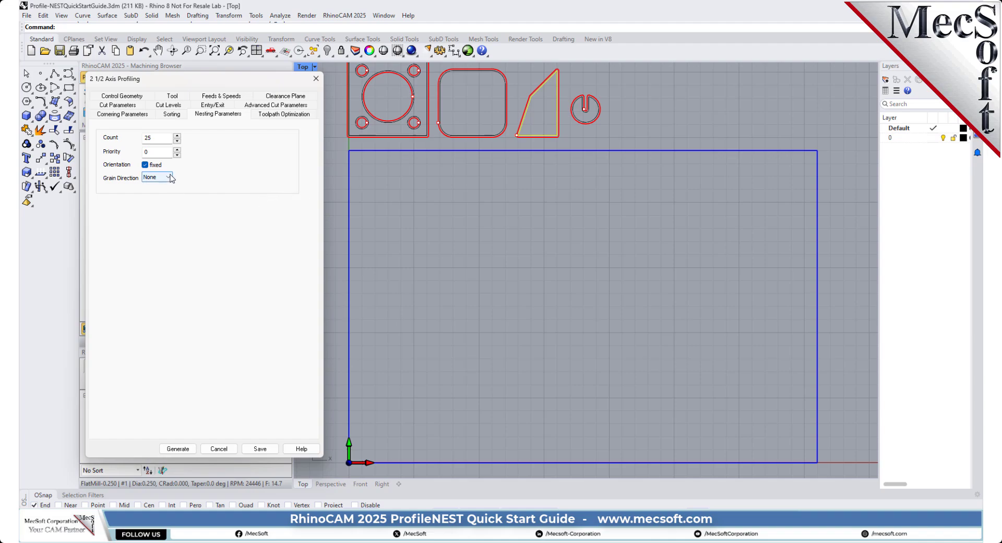
pyautogui.click(219, 160)
pyautogui.click(178, 449)
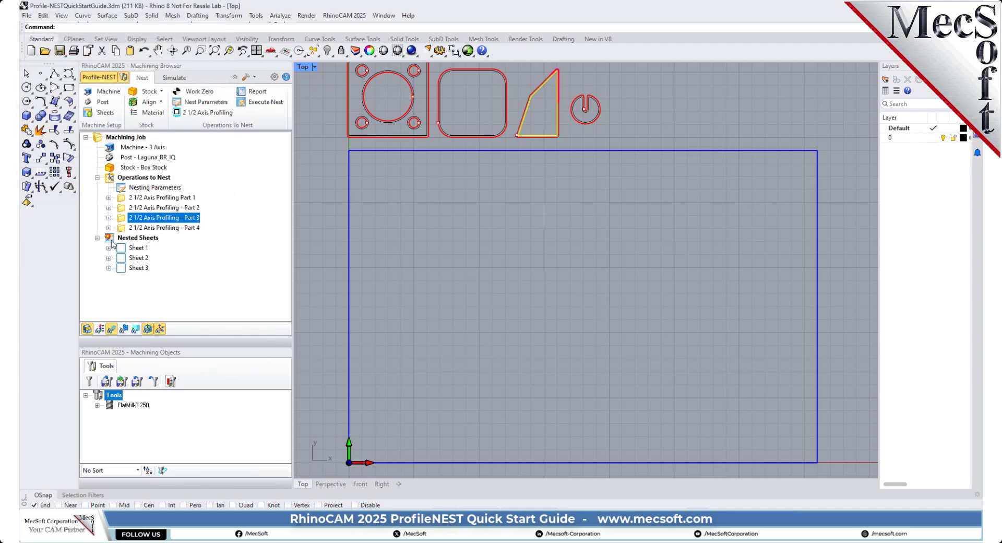
# Step: Execute the nest again from the nesting parameters to update the outdated nested sheets
pyautogui.rightClick(140, 238)
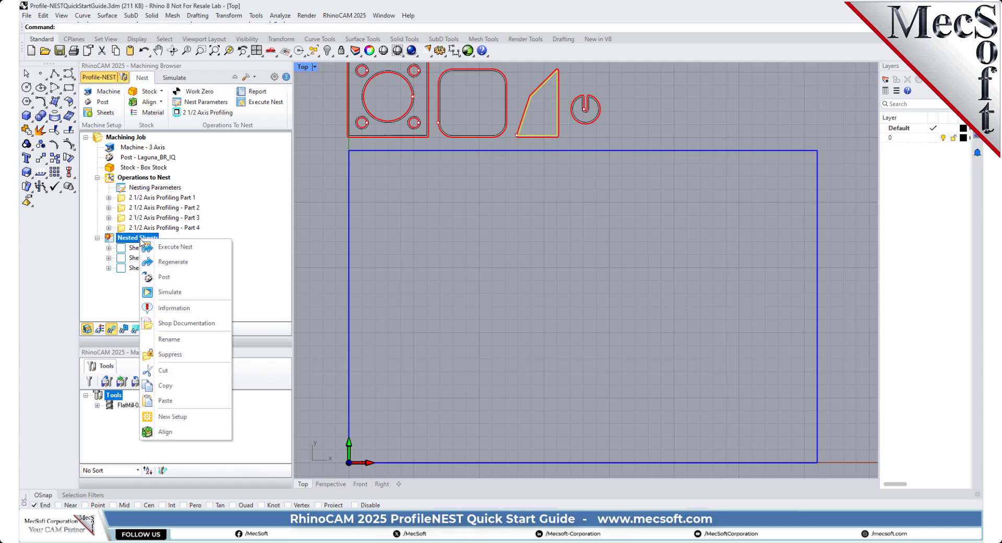
pyautogui.click(208, 106)
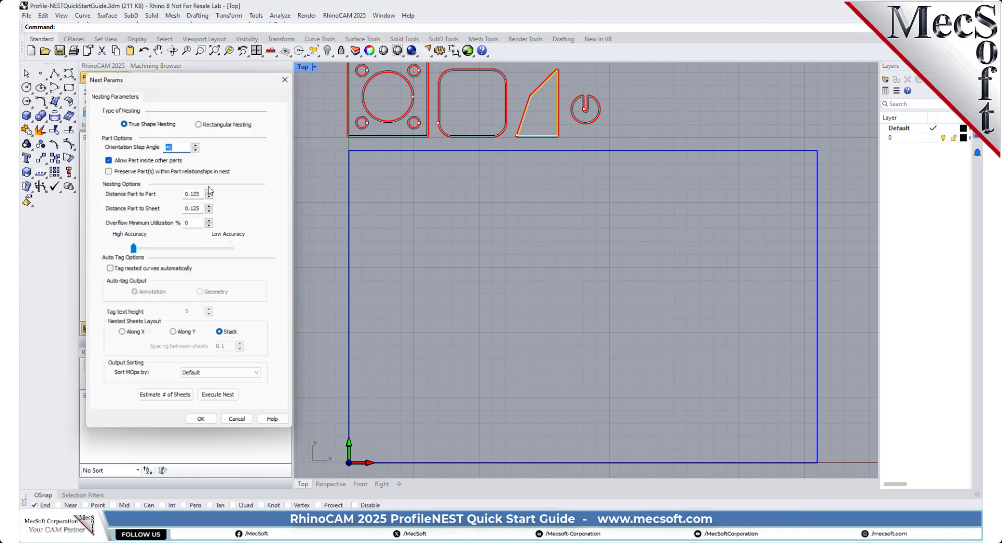
pyautogui.click(226, 396)
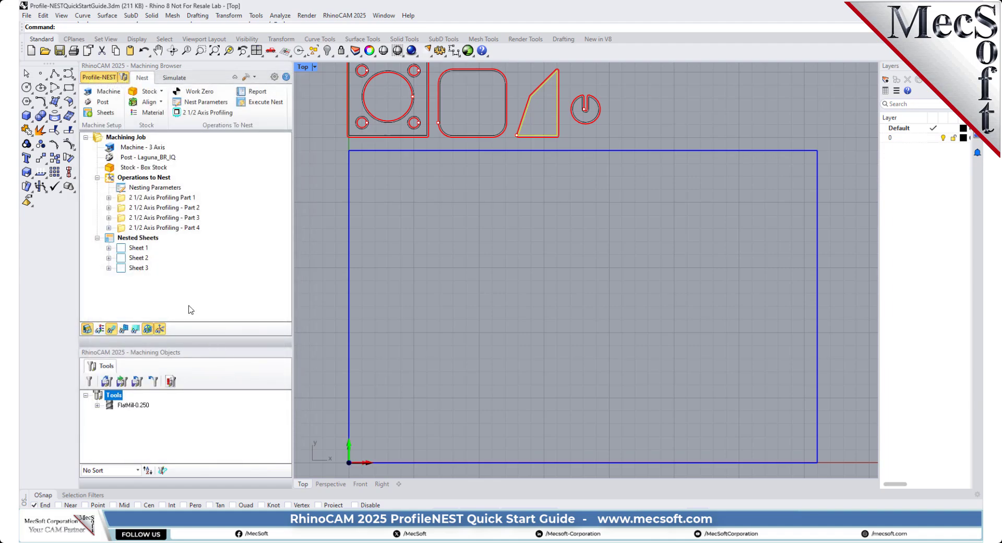
# Step: Examine how the fixed-orientation Part 3 pieces are arranged on each of the three re-nested sheets
pyautogui.click(117, 242)
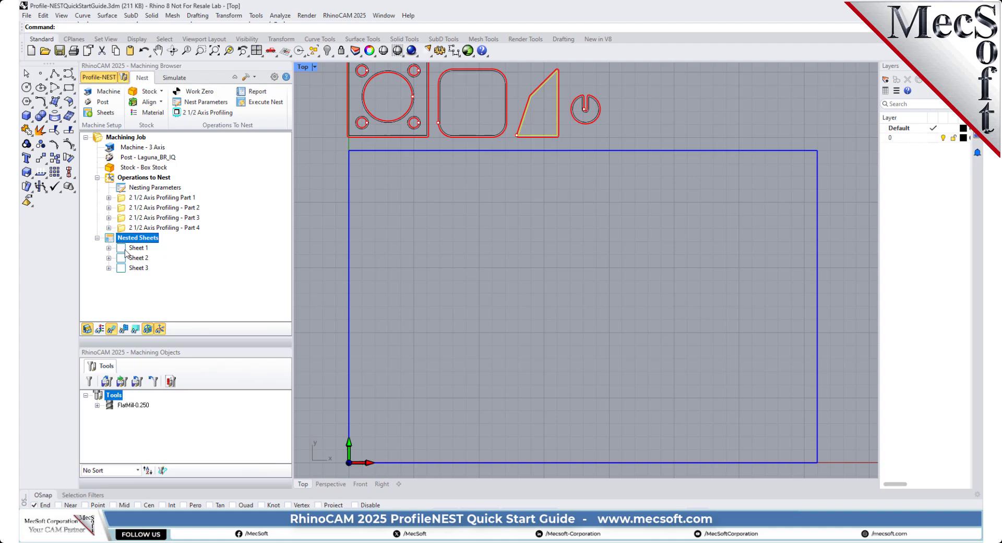
pyautogui.click(125, 249)
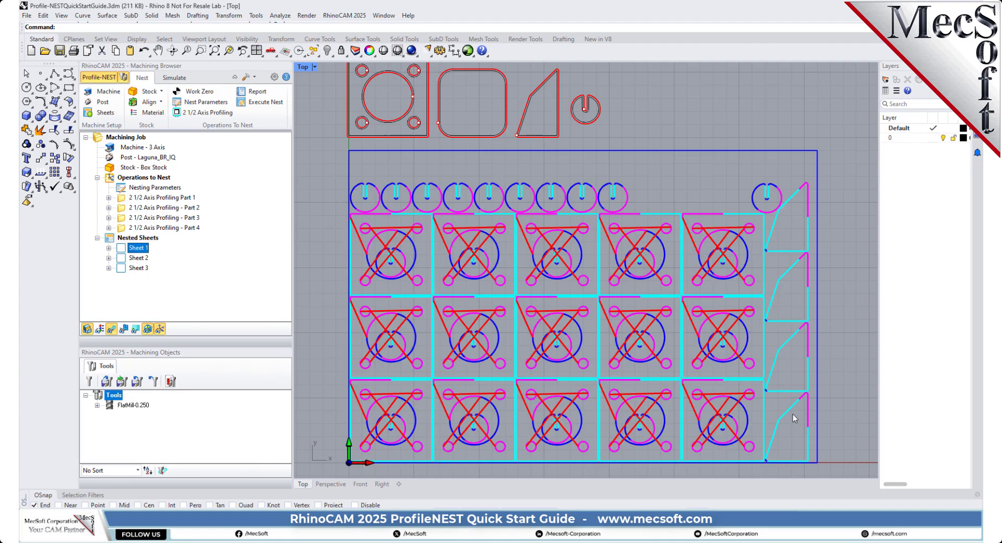
pyautogui.click(138, 258)
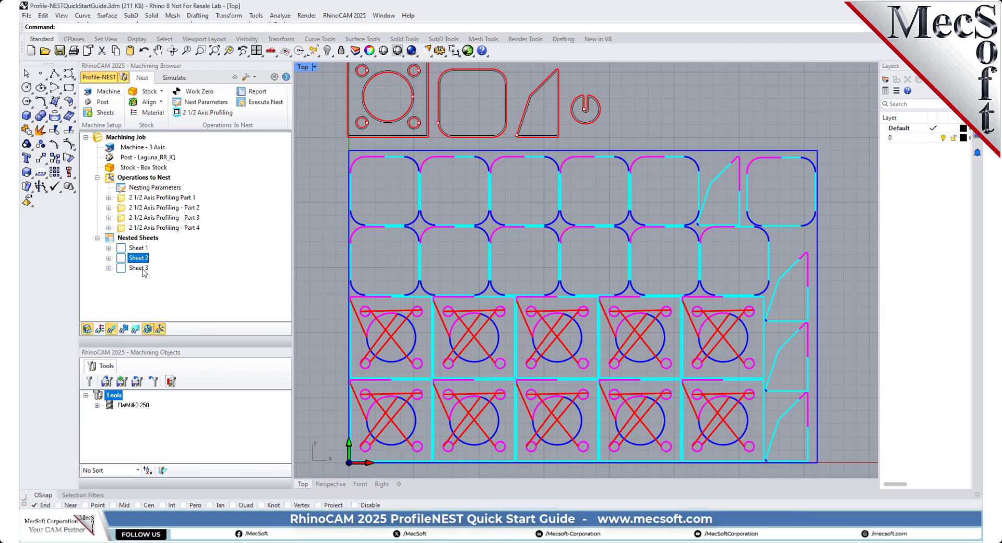
pyautogui.click(138, 268)
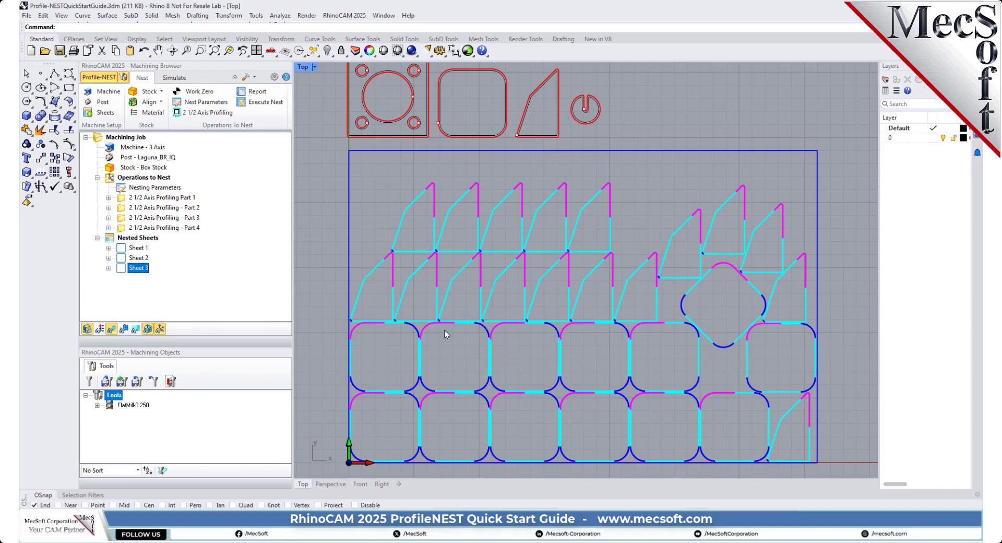
pyautogui.click(137, 247)
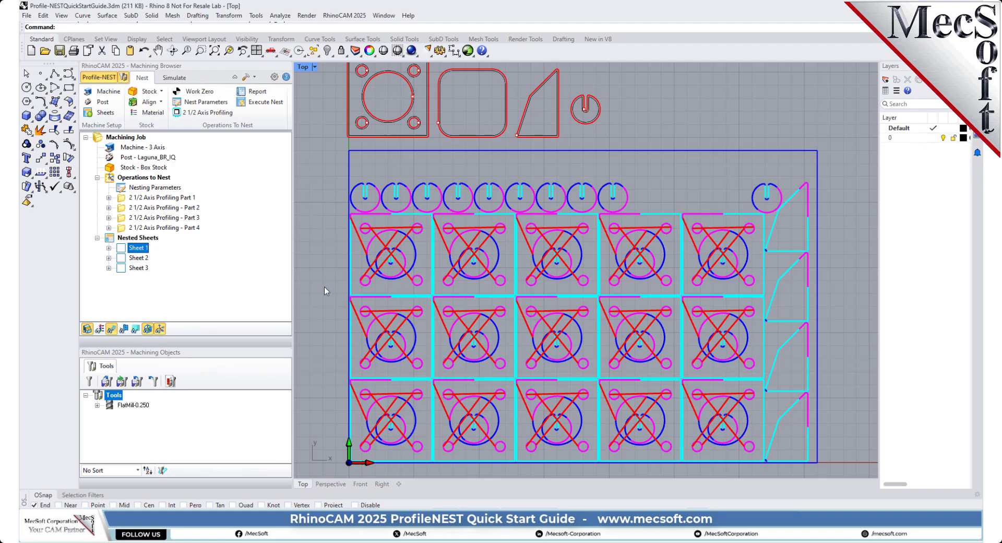
# Step: Set the box stock's width to 36 so that it extends beneath the original part curves
pyautogui.doubleClick(113, 168)
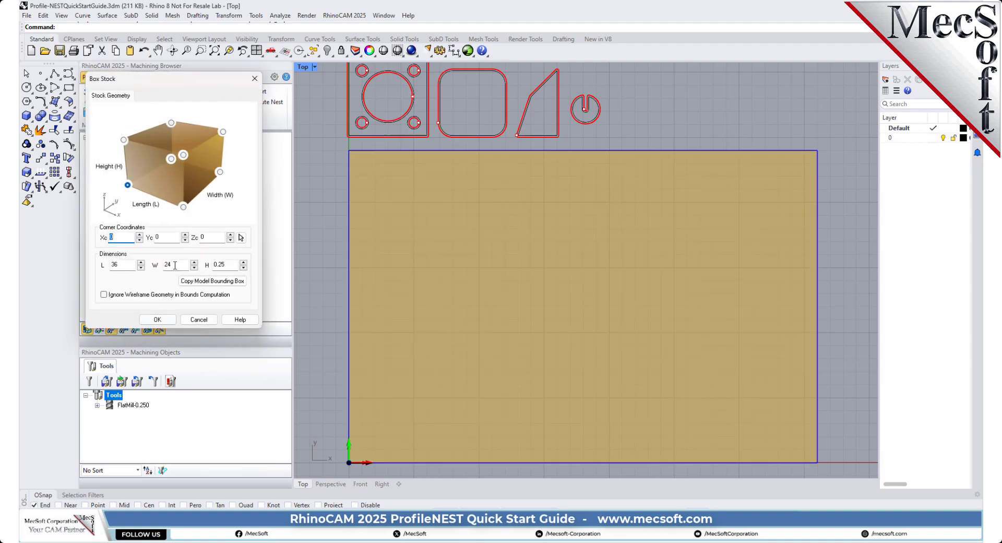
pyautogui.doubleClick(176, 264)
pyautogui.write('36')
pyautogui.click(157, 320)
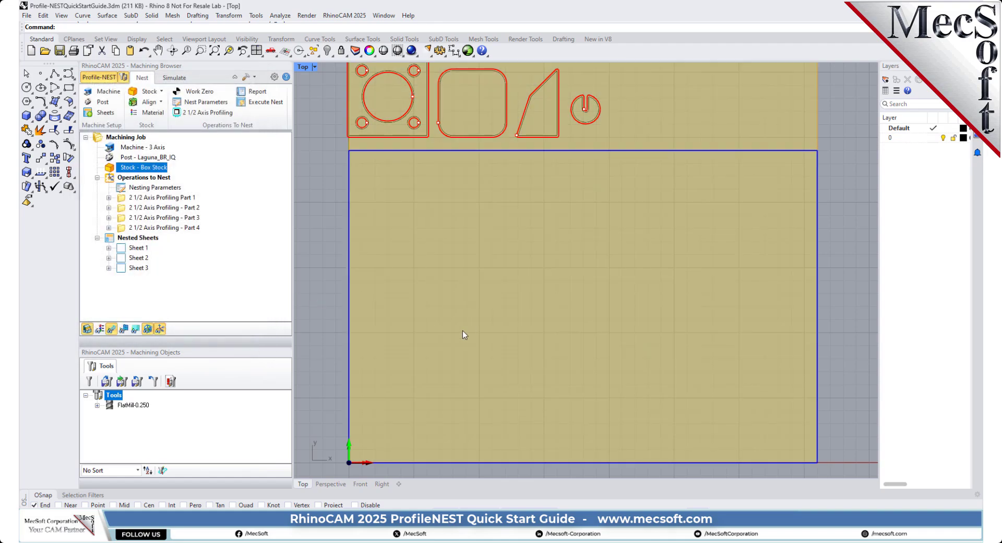
pyautogui.scroll(-2, 462, 331)
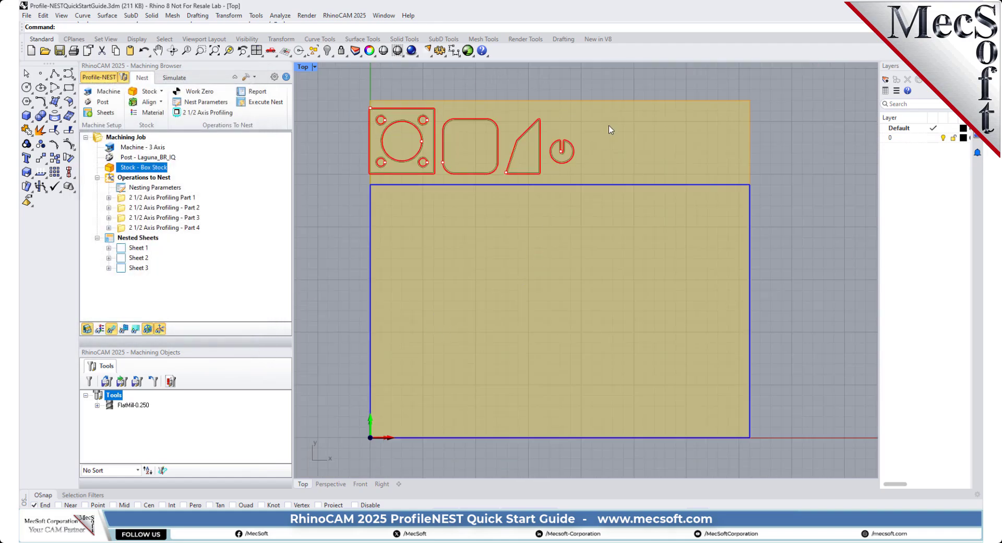
# Step: Switch to the Perspective view and inspect the four original part toolpaths on the enlarged stock up close
pyautogui.click(271, 51)
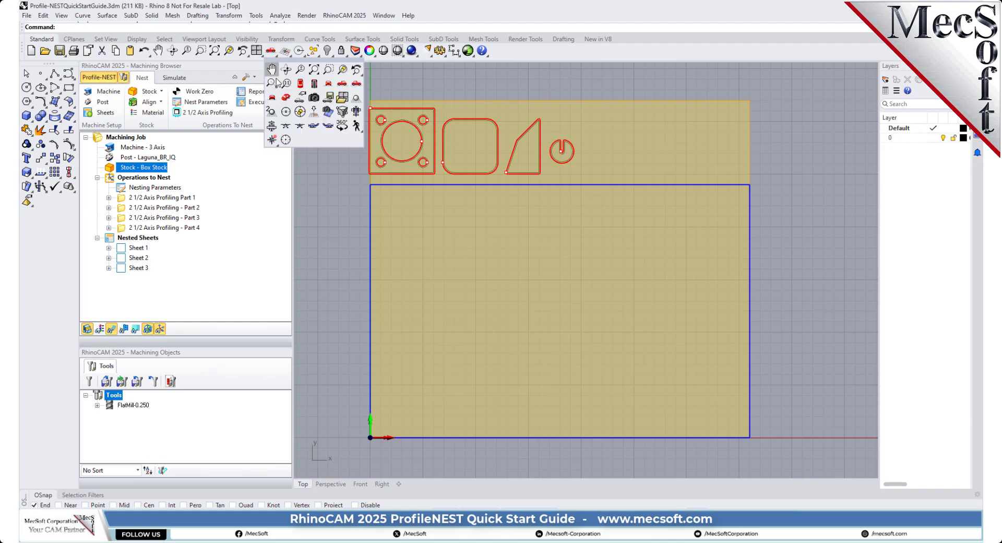
pyautogui.click(285, 100)
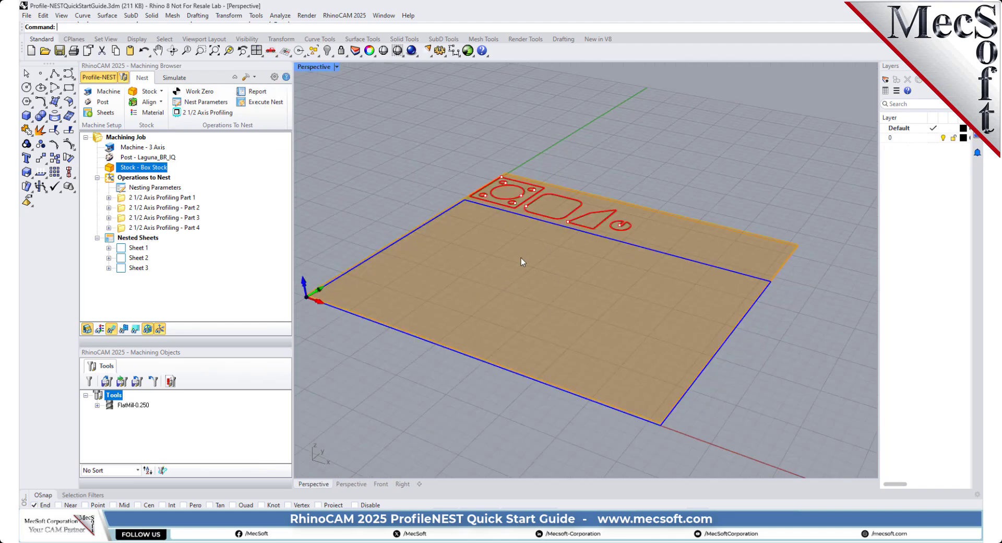
pyautogui.moveTo(538, 228); pyautogui.dragTo(549, 245, button='right')
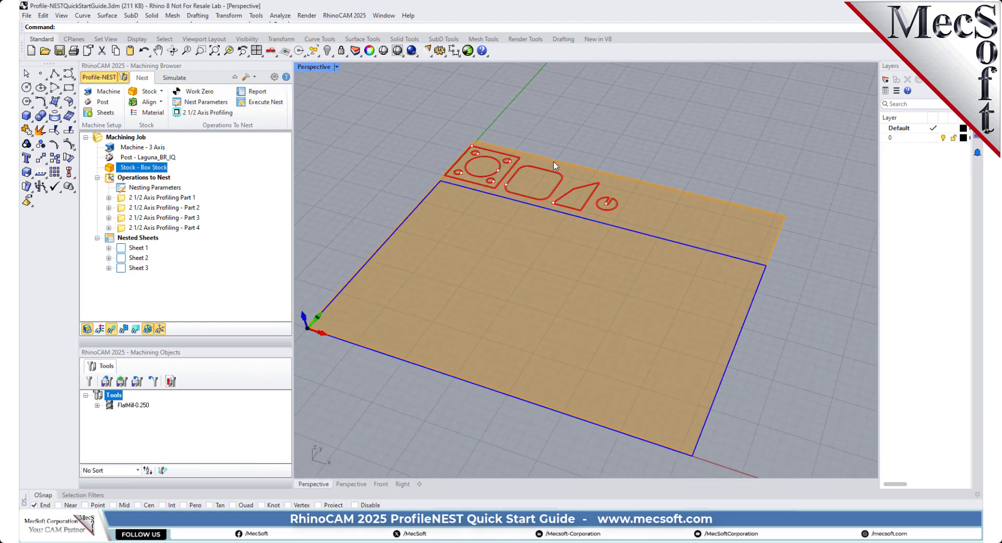
pyautogui.scroll(5, 522, 157)
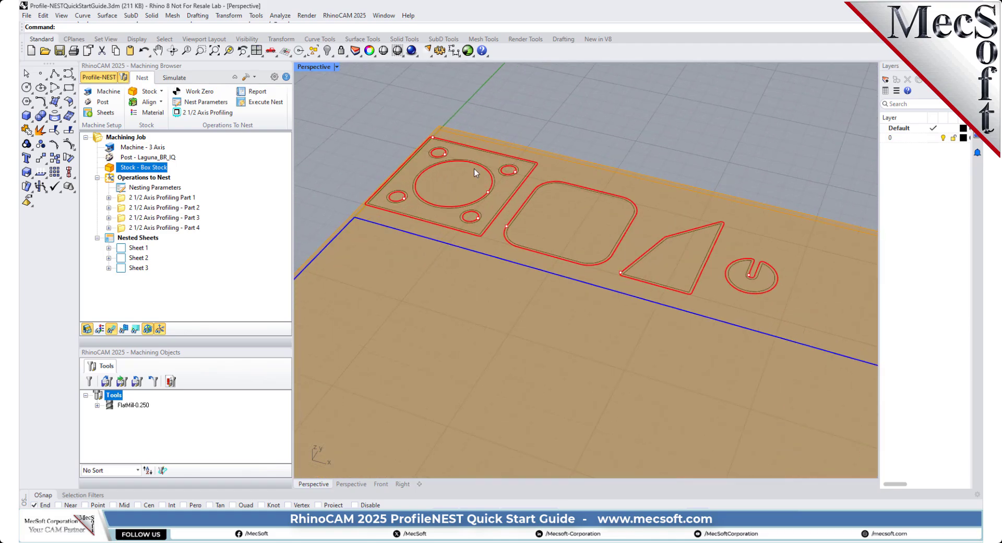
# Step: Simulate the Part 1 profiling operation at maximum simulation speed and inspect the cut up close in the Top view
pyautogui.click(125, 198)
pyautogui.click(174, 78)
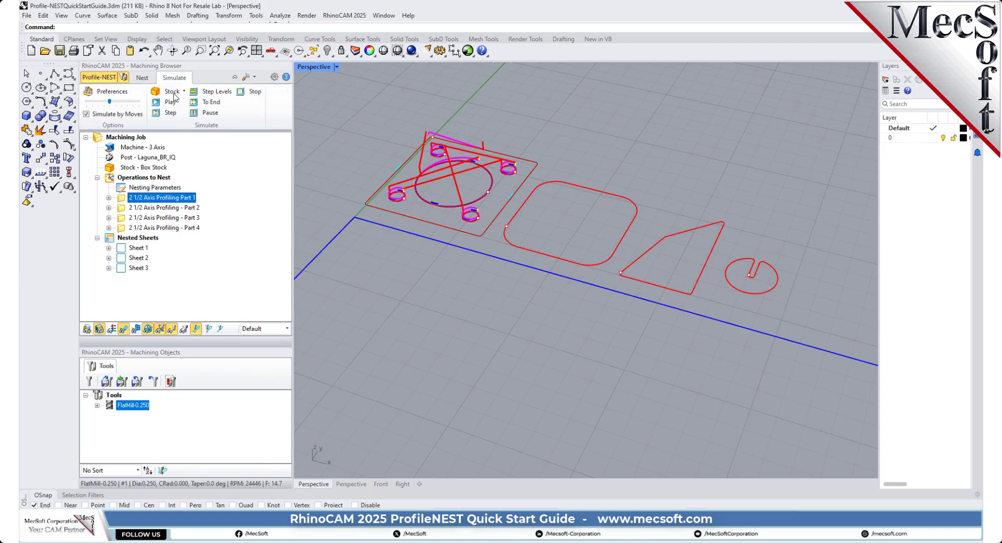
pyautogui.moveTo(110, 101); pyautogui.dragTo(139, 102)
pyautogui.click(171, 102)
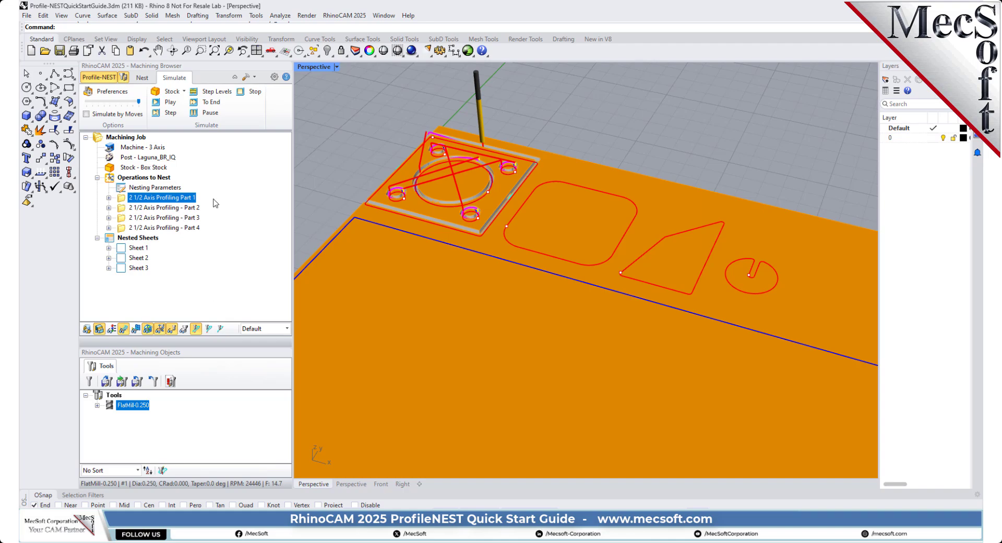
pyautogui.click(275, 54)
pyautogui.click(299, 84)
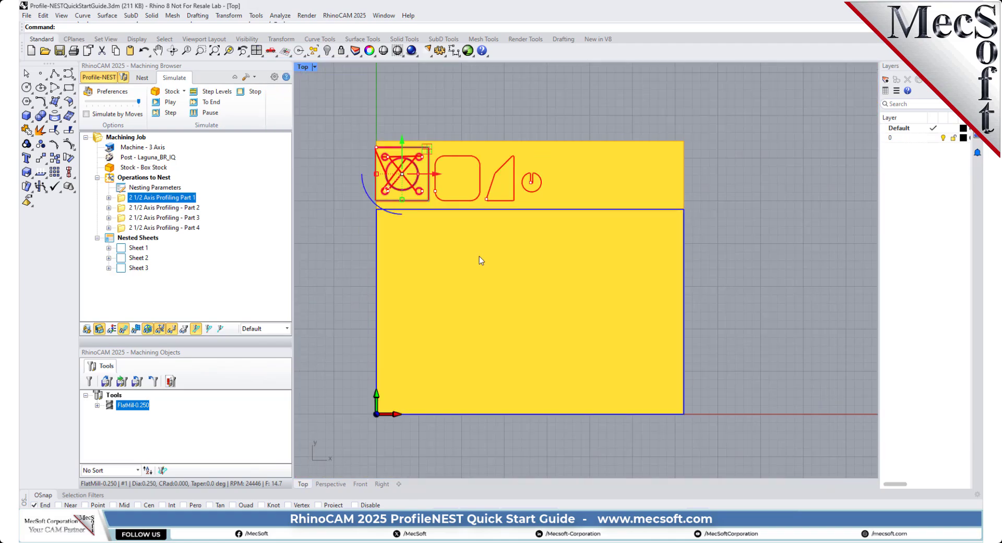
pyautogui.scroll(2, 346, 178)
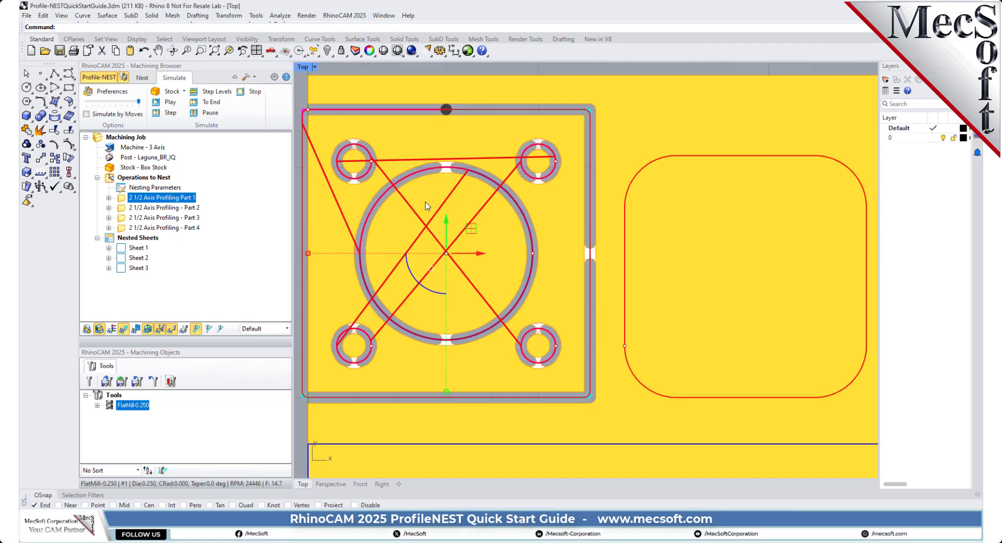
# Step: Simulate the Part 2, Part 3 and Part 4 profiling operations one after another on the box stock
pyautogui.rightClick(165, 210)
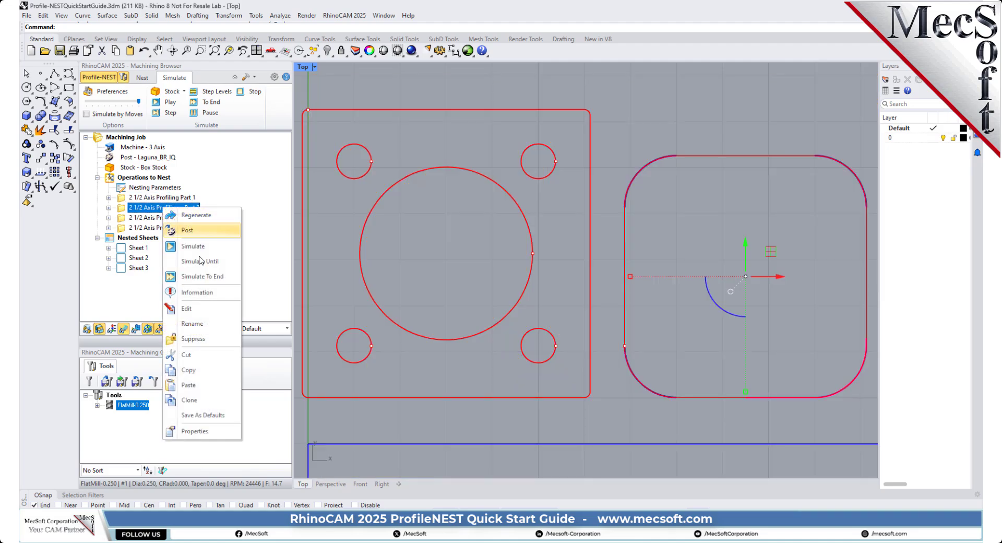
pyautogui.click(195, 249)
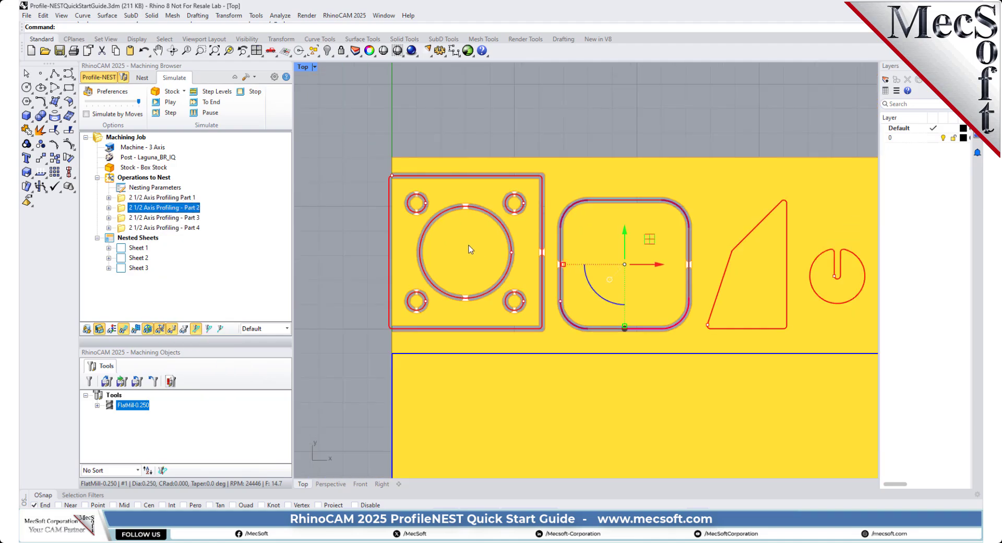
pyautogui.scroll(-2, 454, 241)
pyautogui.rightClick(195, 219)
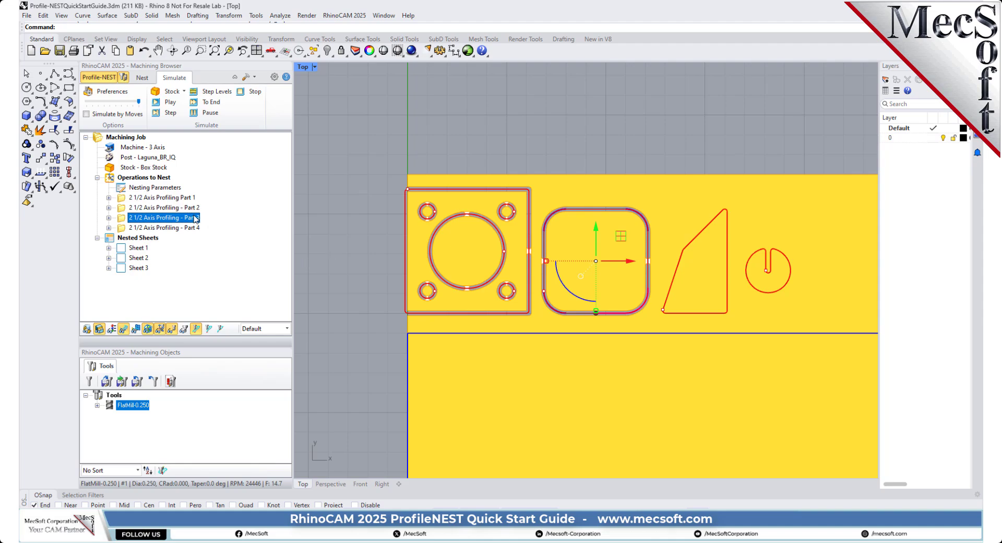
pyautogui.click(229, 255)
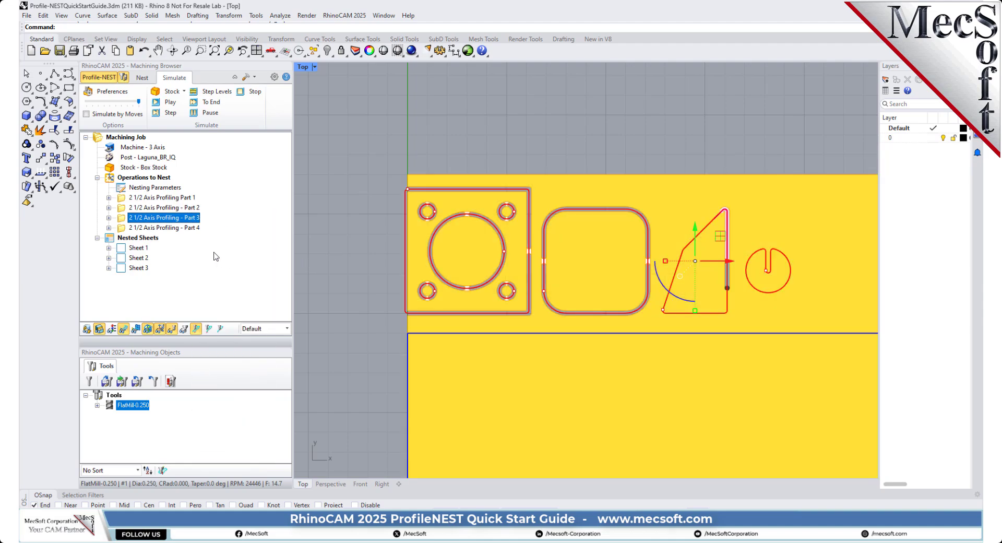
pyautogui.rightClick(197, 228)
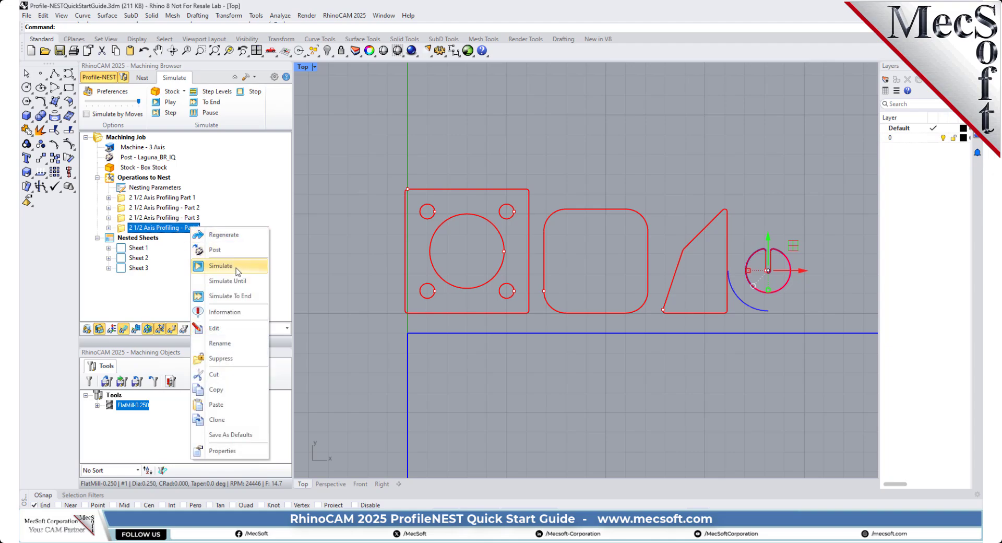
pyautogui.click(236, 267)
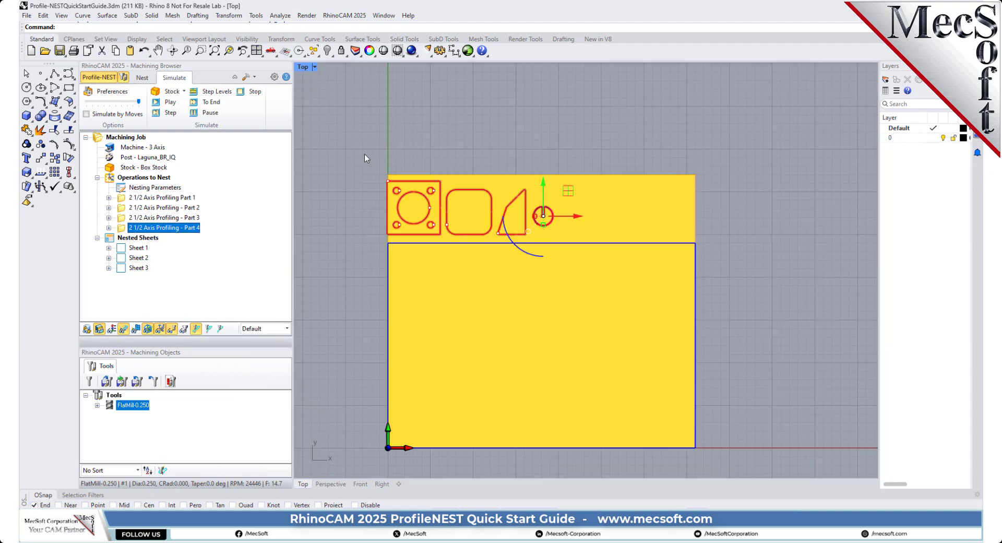
pyautogui.scroll(-4, 428, 282)
pyautogui.scroll(3, 337, 257)
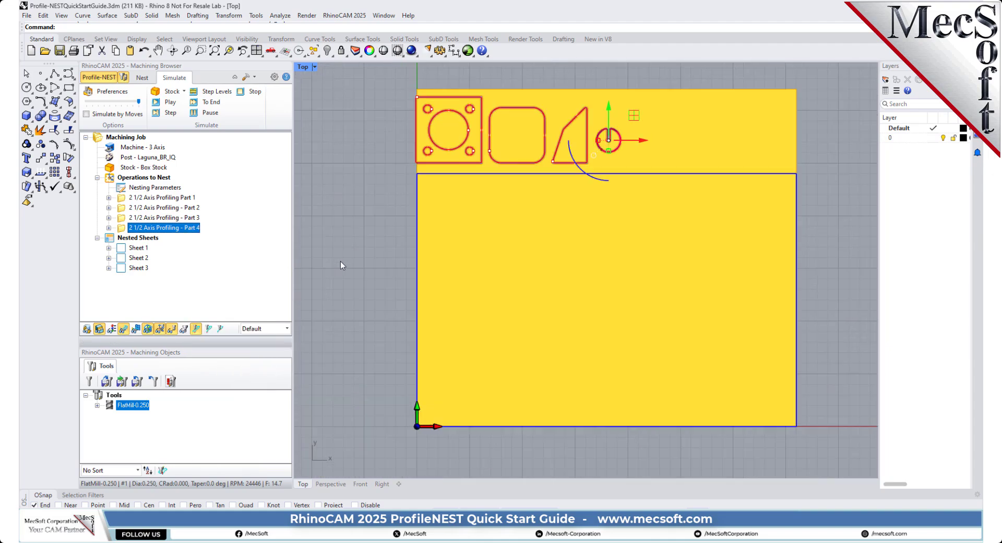
# Step: Simulate nested Sheet 1 by moves, fast-forward it towards the end and pause the run
pyautogui.click(137, 248)
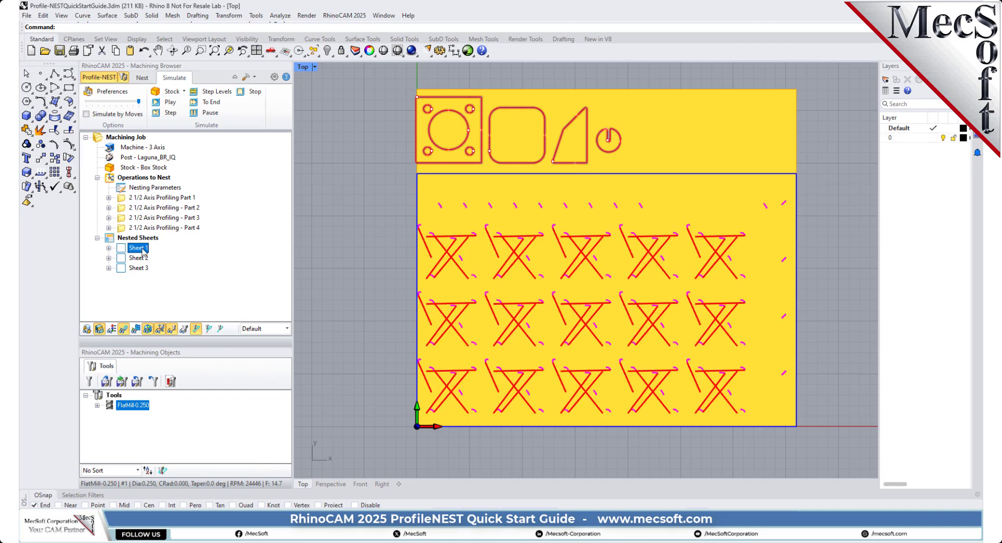
pyautogui.rightClick(131, 251)
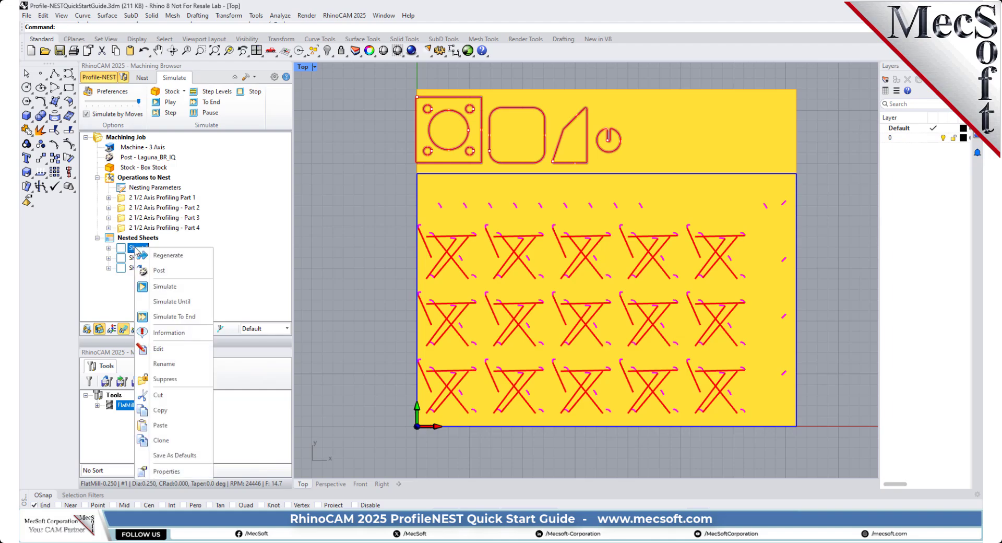
pyautogui.click(181, 291)
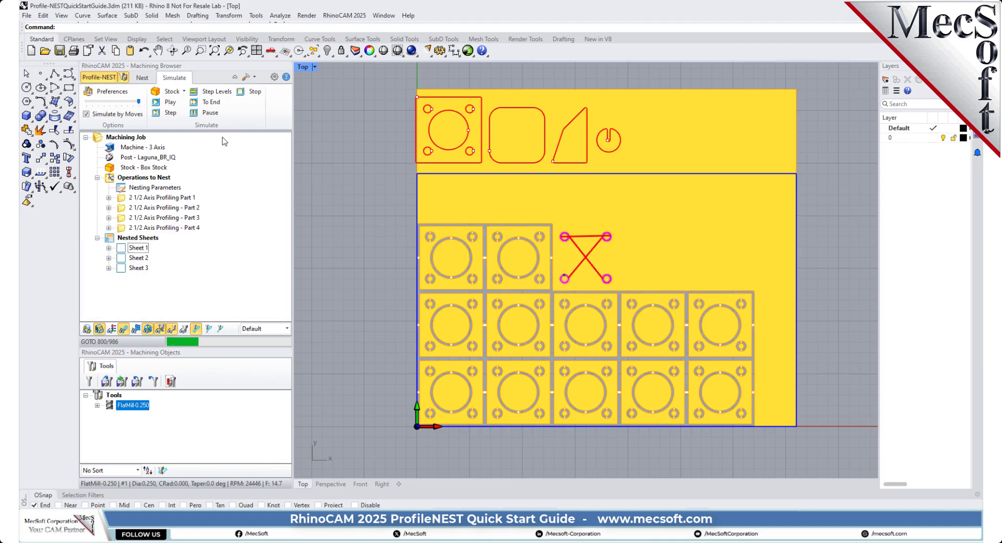
pyautogui.click(209, 102)
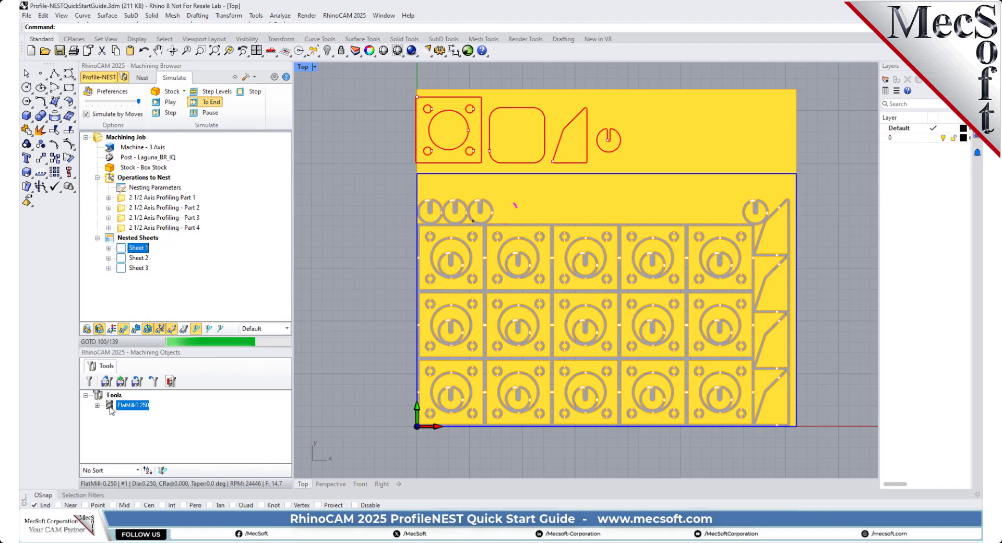
pyautogui.click(211, 116)
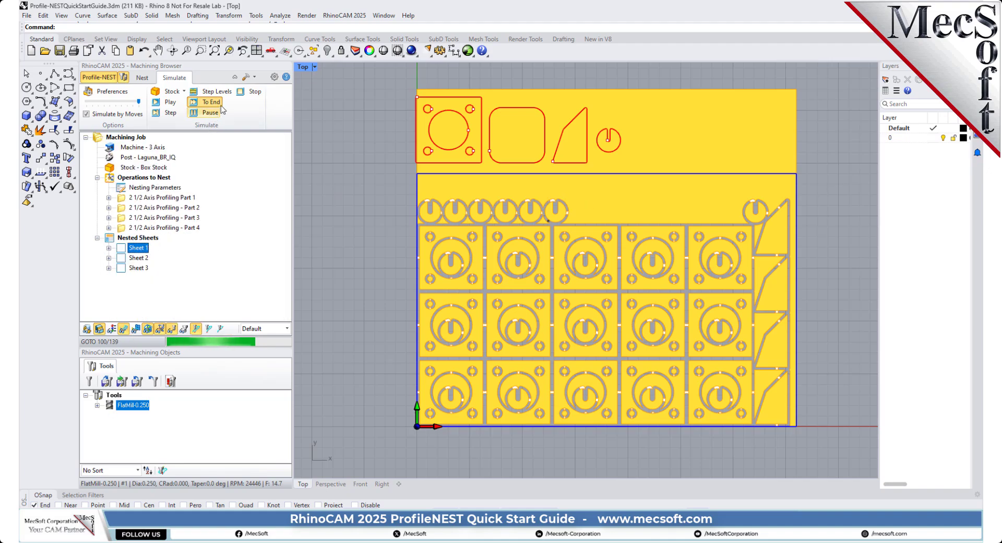
# Step: Open the FlatMill-0.250 tool definition and set both its tool diameter and shank diameter to 0.125
pyautogui.click(86, 384)
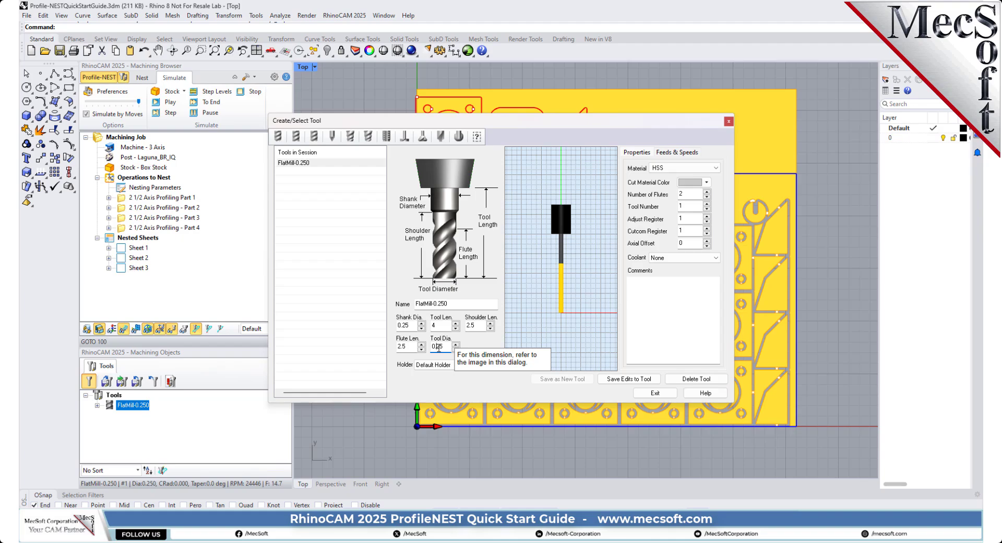
pyautogui.click(438, 346)
pyautogui.write('1')
pyautogui.click(406, 325)
pyautogui.write('1')
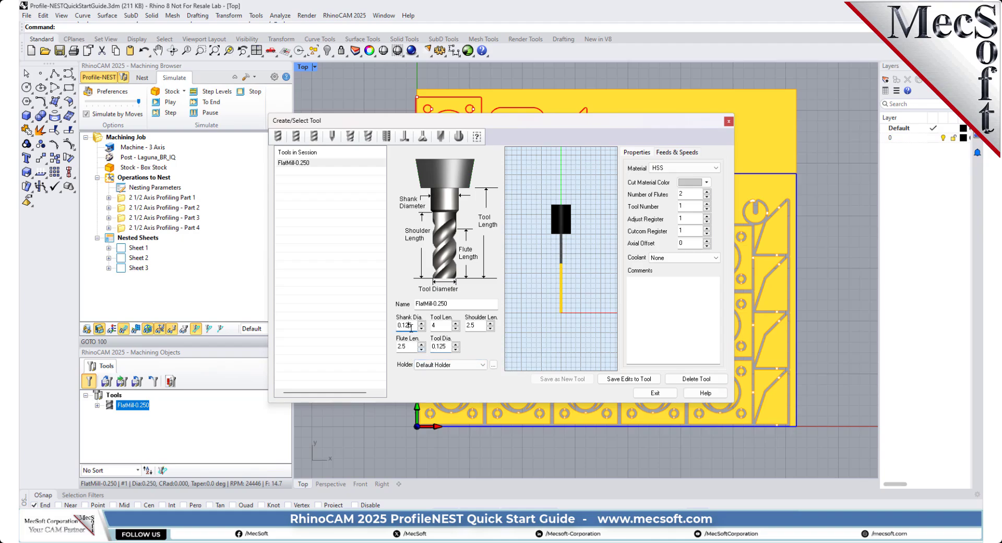
# Step: Name the edited tool FlatMill-0.150 and save it as a new tool with a non-repeated tool number
pyautogui.click(440, 303)
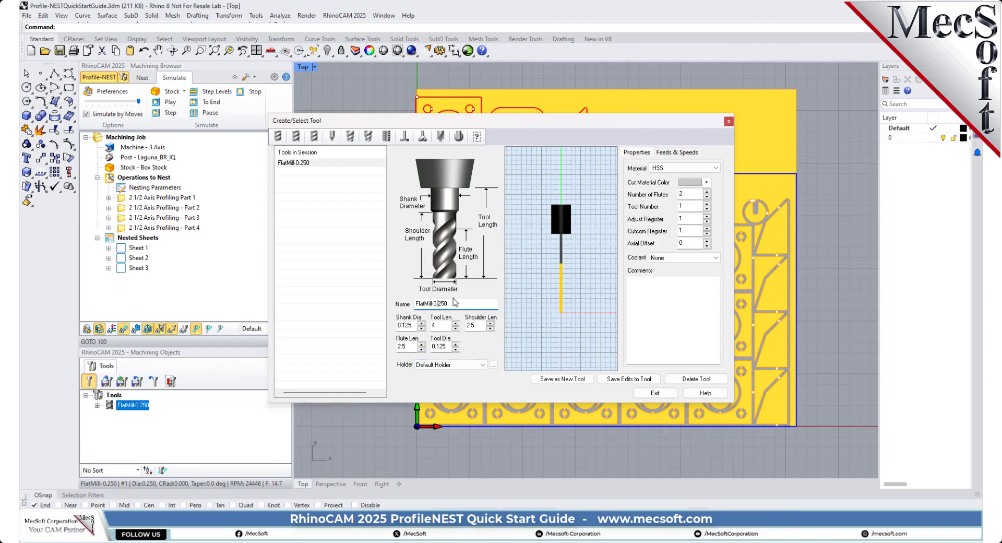
pyautogui.write('1')
pyautogui.press('Delete')
pyautogui.click(556, 380)
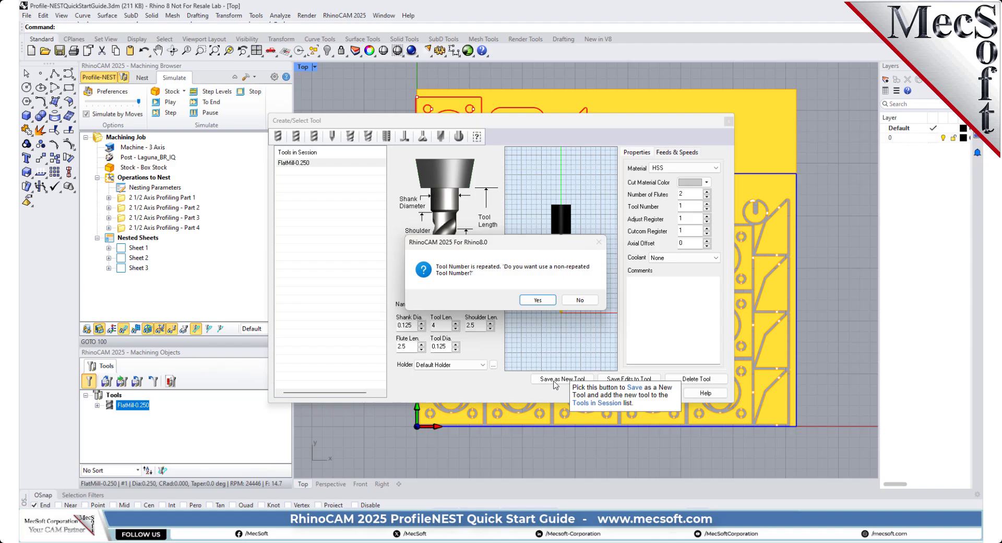
pyautogui.click(539, 304)
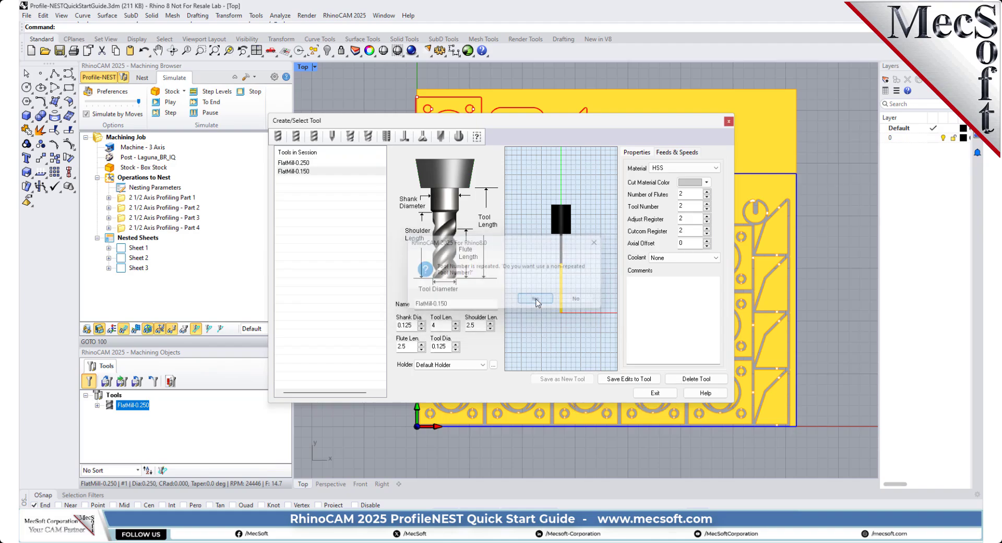
pyautogui.click(655, 393)
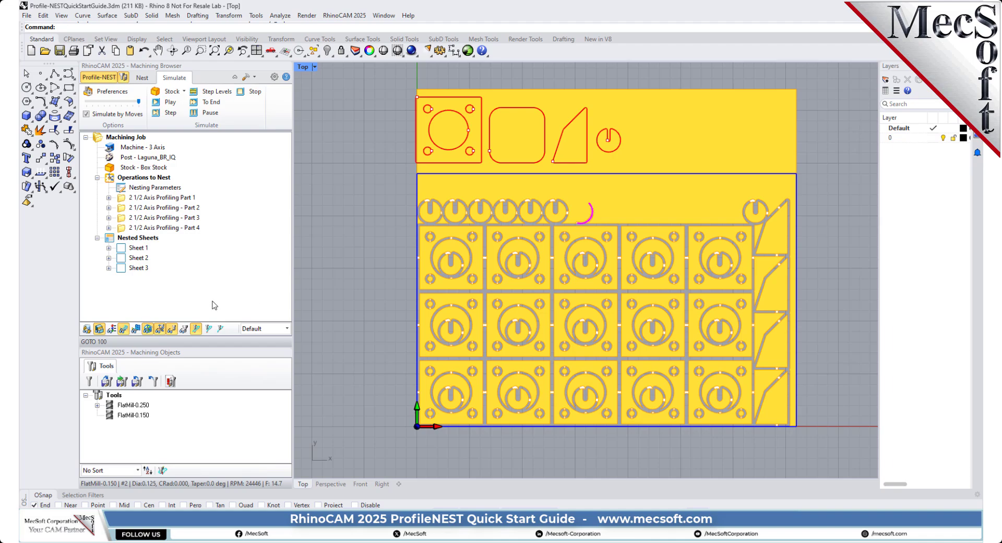
# Step: Assign the FlatMill-0.150 tool to all four 2 1/2 Axis Profiling operations, Part 1 through Part 4
pyautogui.click(113, 407)
pyautogui.click(113, 417)
pyautogui.moveTo(111, 419); pyautogui.dragTo(162, 199)
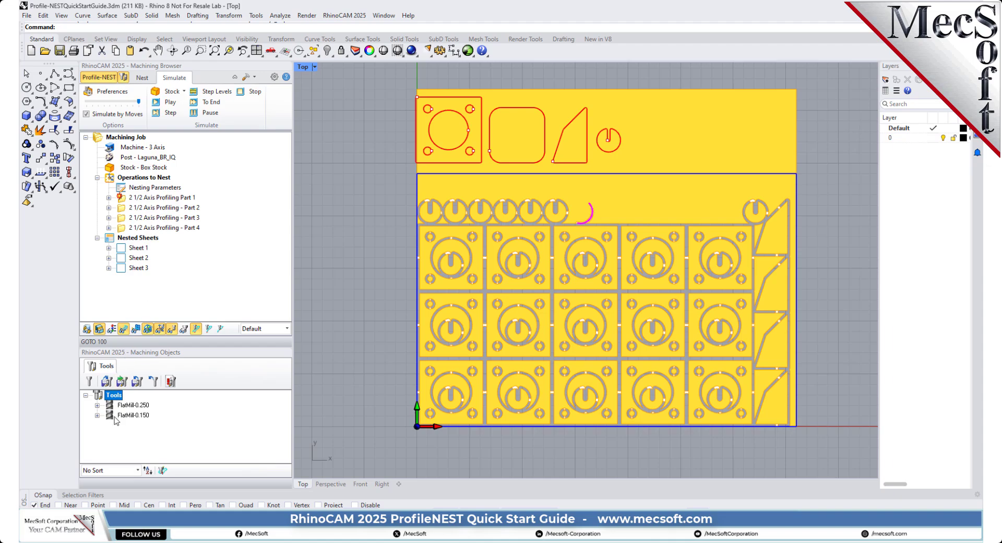
pyautogui.moveTo(132, 416); pyautogui.dragTo(137, 208)
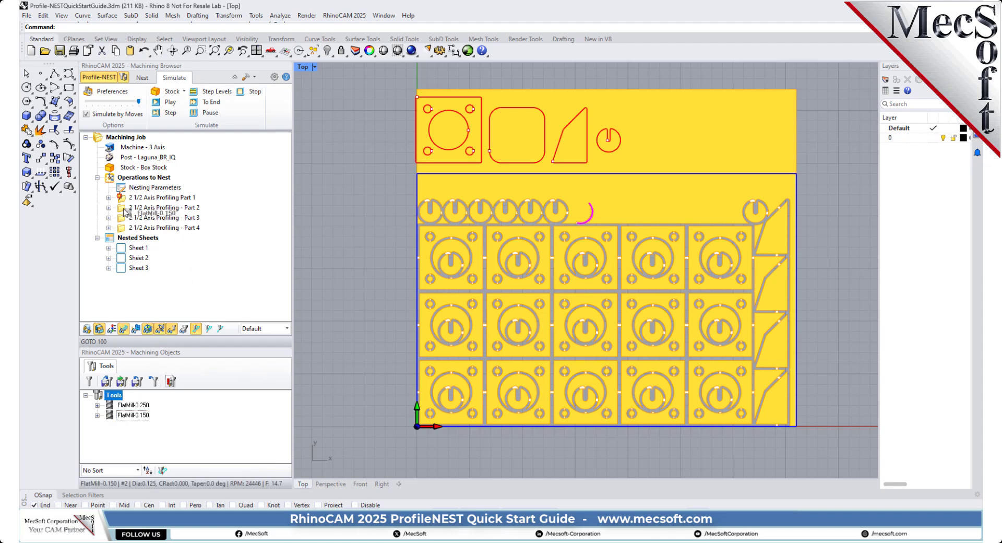
pyautogui.moveTo(111, 416); pyautogui.dragTo(126, 217)
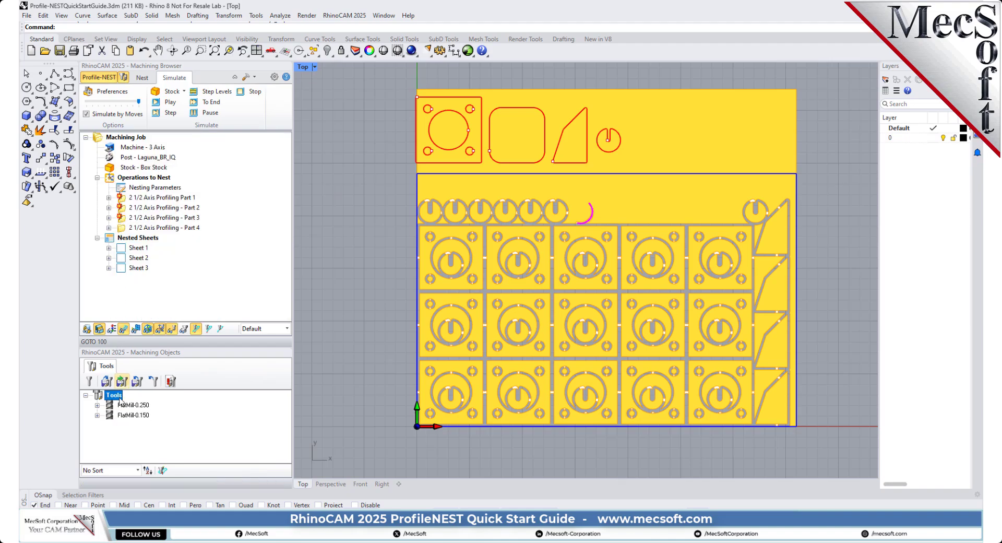
pyautogui.moveTo(112, 416); pyautogui.dragTo(129, 229)
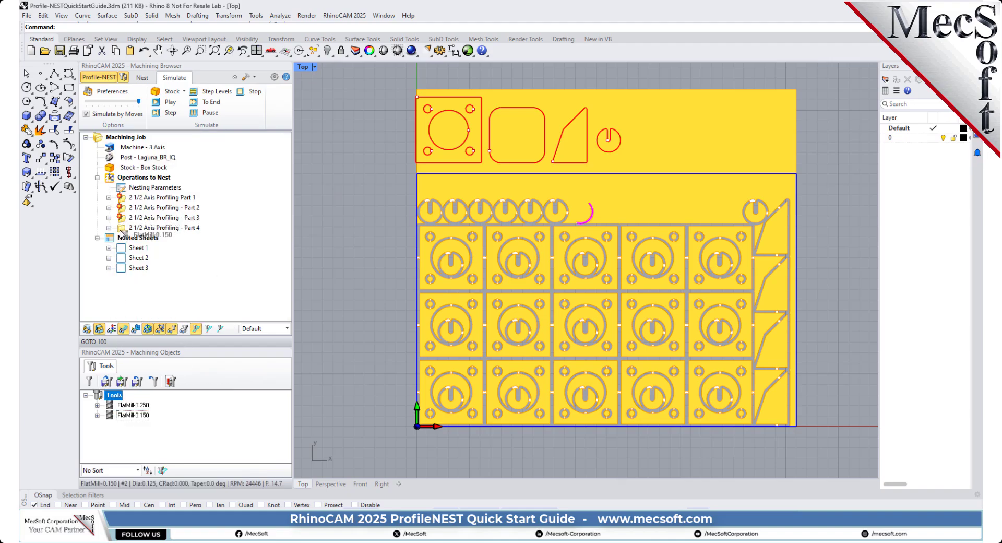
# Step: Regenerate the Operations to Nest setup and execute the nest on the outdated Nested Sheets
pyautogui.rightClick(150, 179)
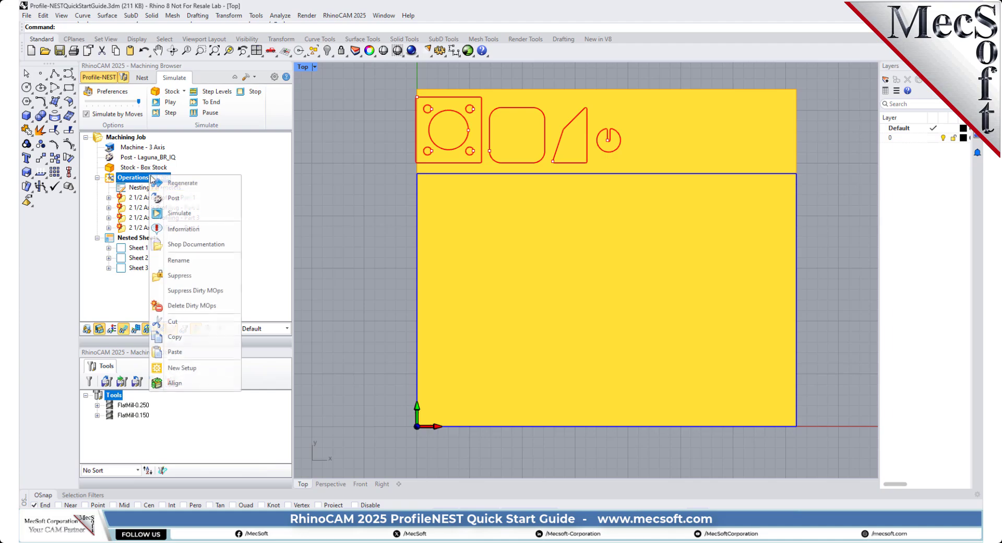
pyautogui.click(177, 183)
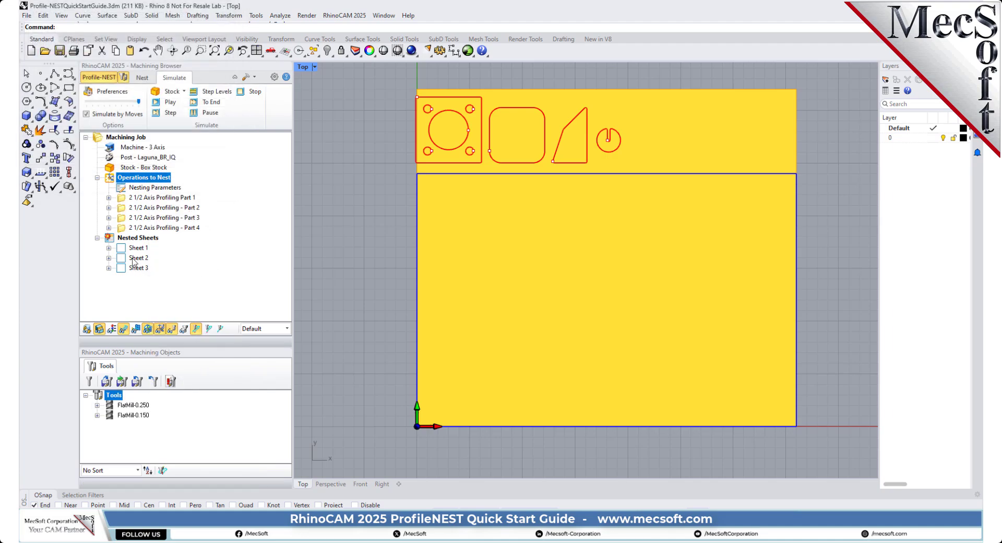
pyautogui.click(141, 238)
pyautogui.rightClick(148, 238)
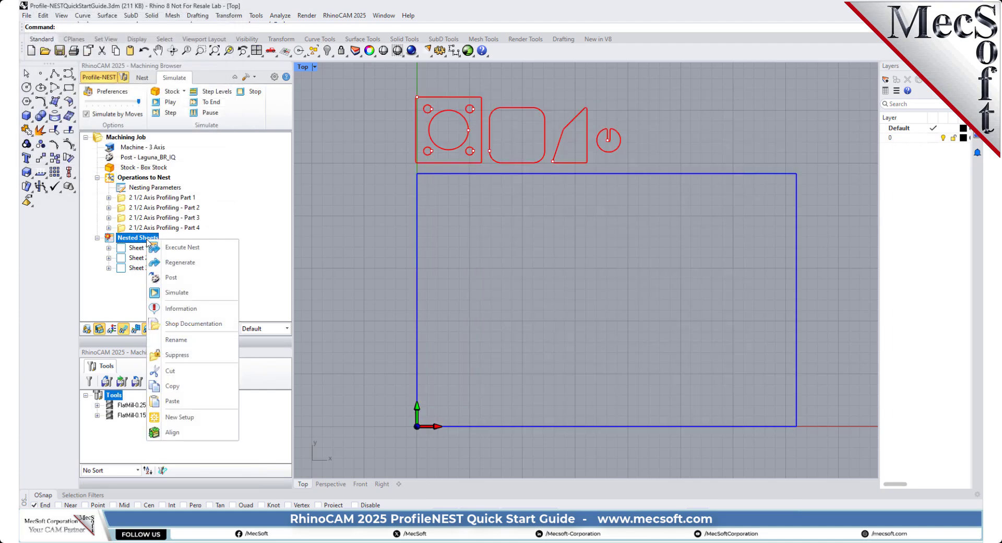
pyautogui.click(193, 246)
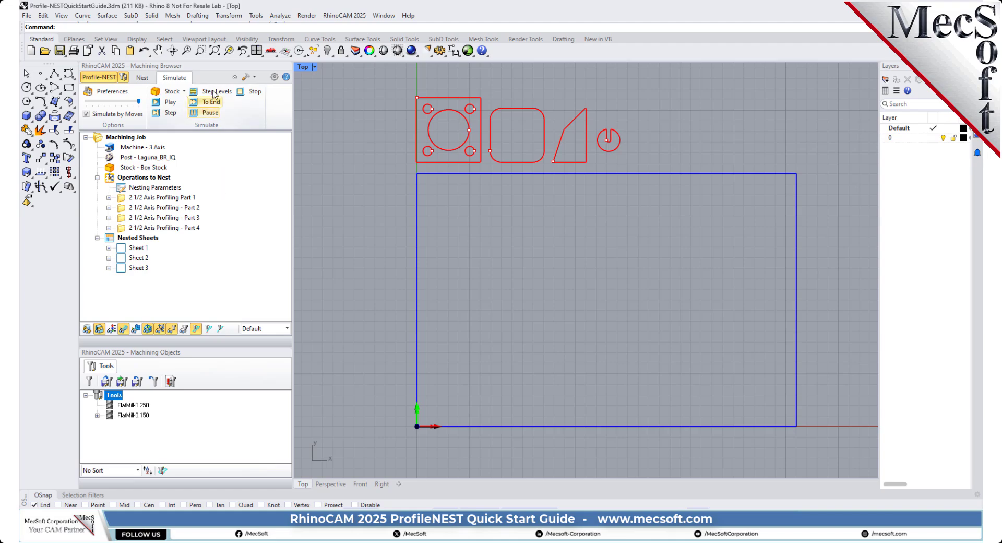
# Step: Execute the nest once more from the nesting parameters, keeping True Shape Nesting and the existing settings
pyautogui.click(145, 80)
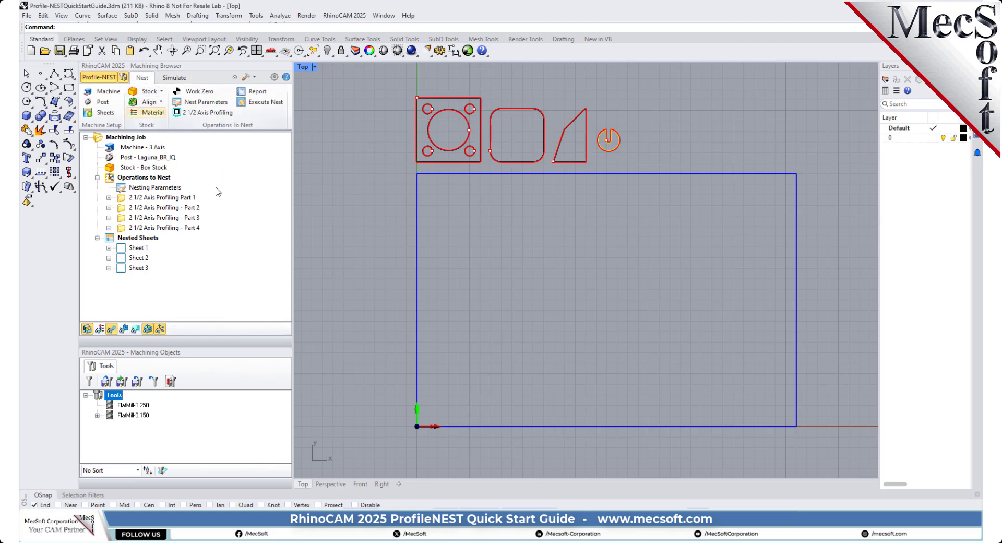
pyautogui.click(201, 102)
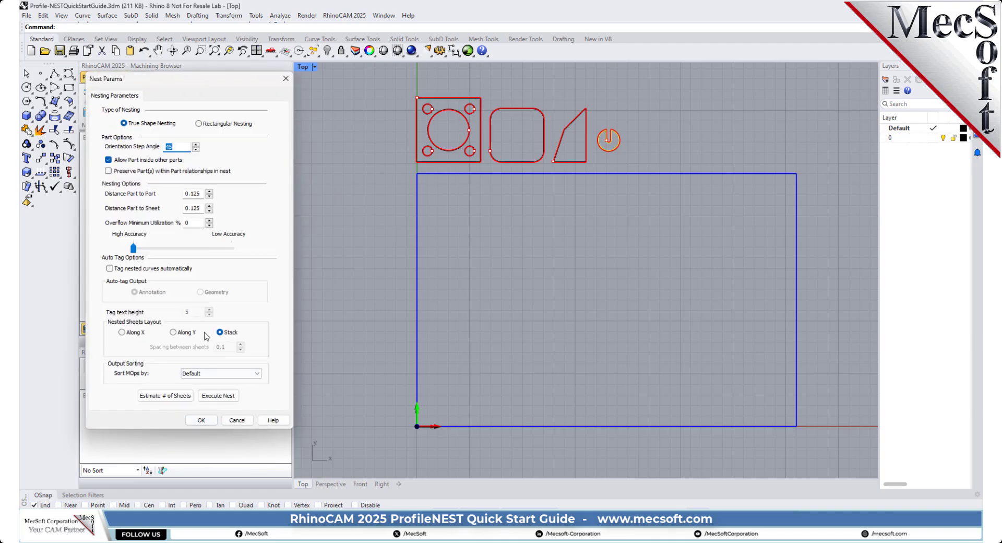
pyautogui.click(221, 396)
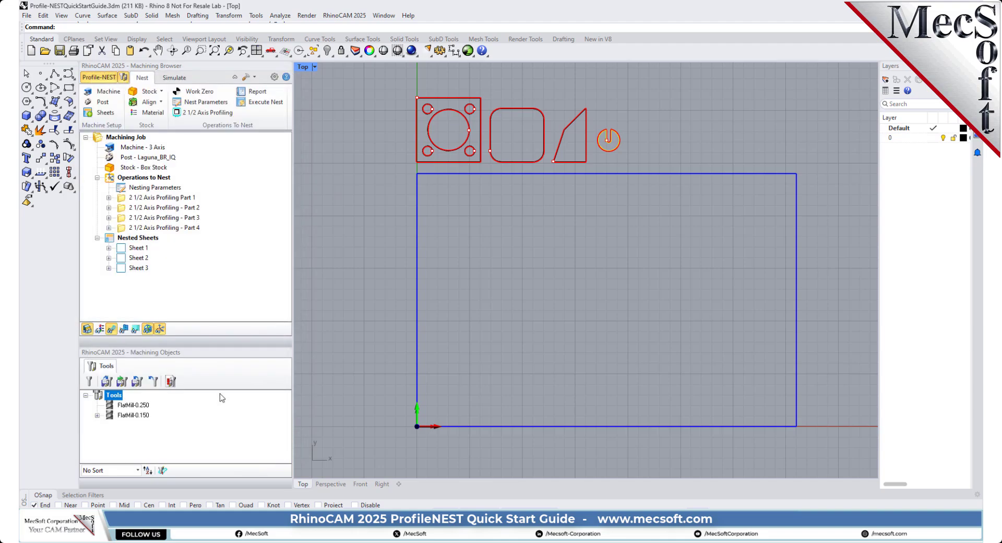
# Step: Review the nested layouts of Sheet 1, Sheet 2 and Sheet 3 in turn, and return to the Nested Sheets setup
pyautogui.click(123, 250)
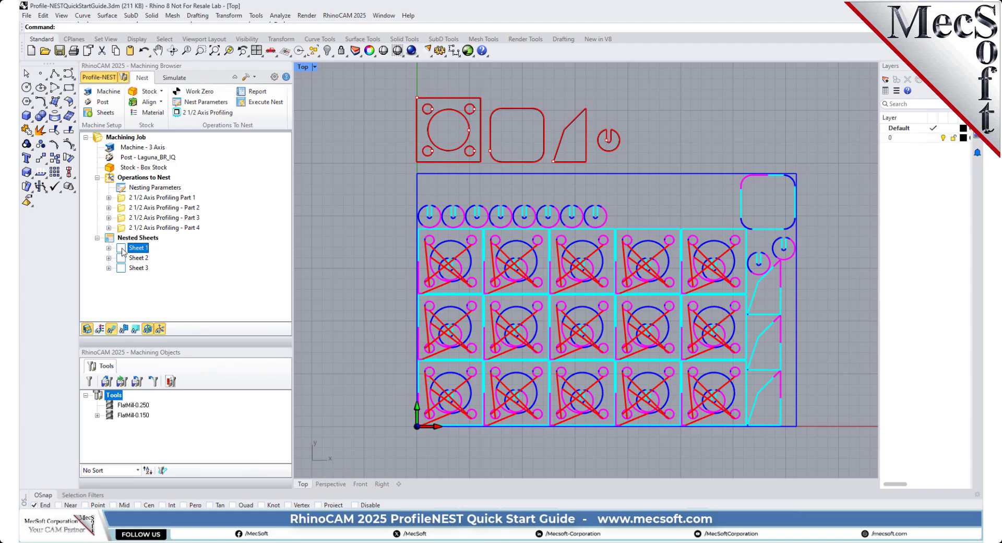
pyautogui.click(124, 259)
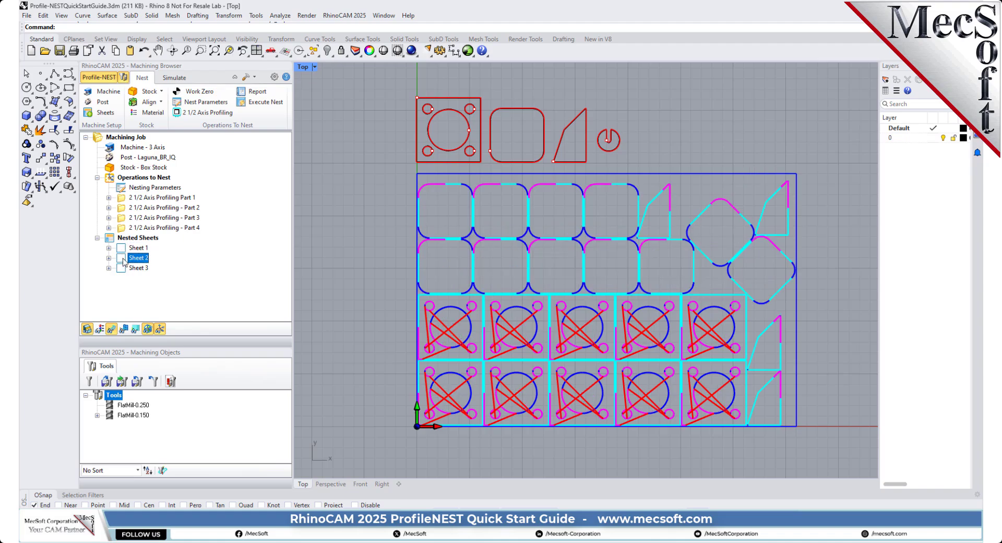
pyautogui.click(123, 270)
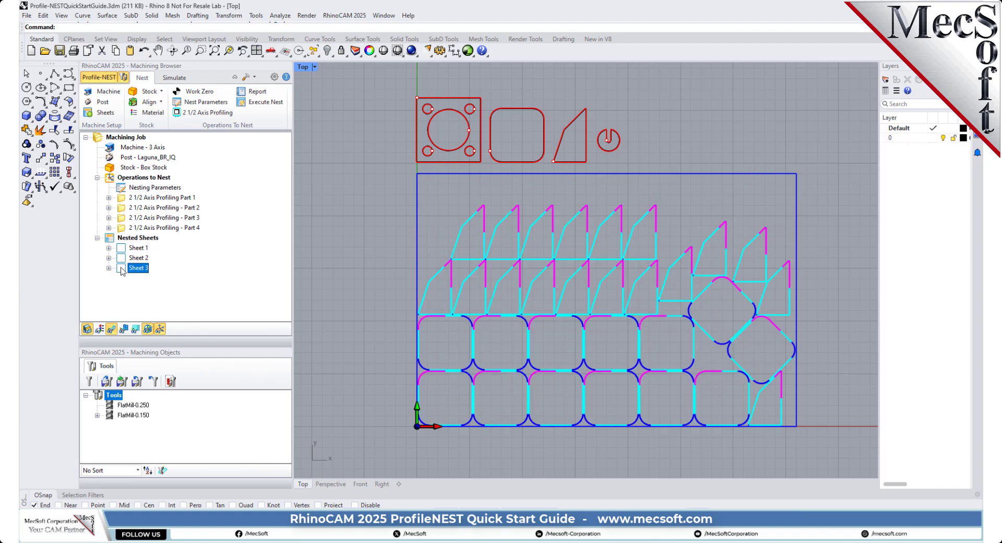
pyautogui.click(123, 250)
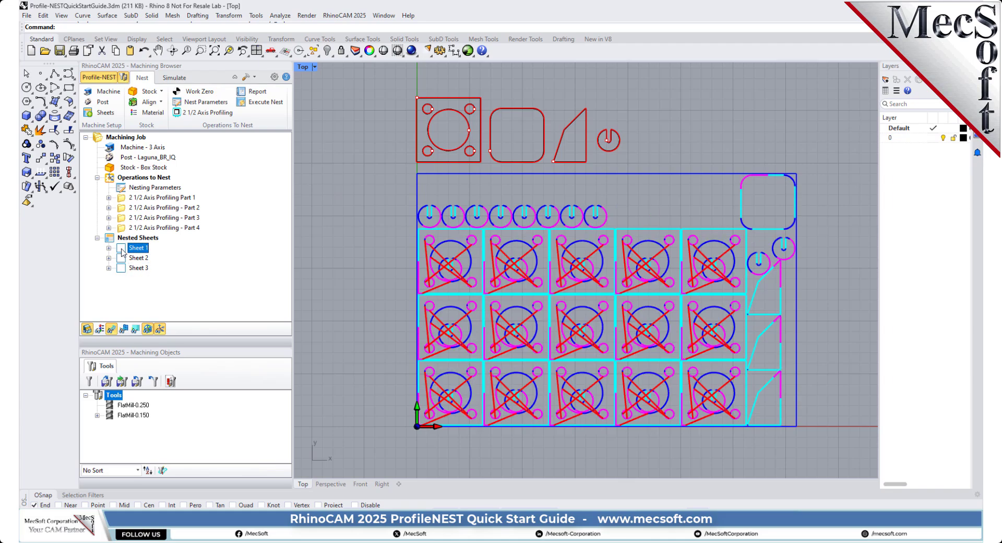
pyautogui.click(111, 241)
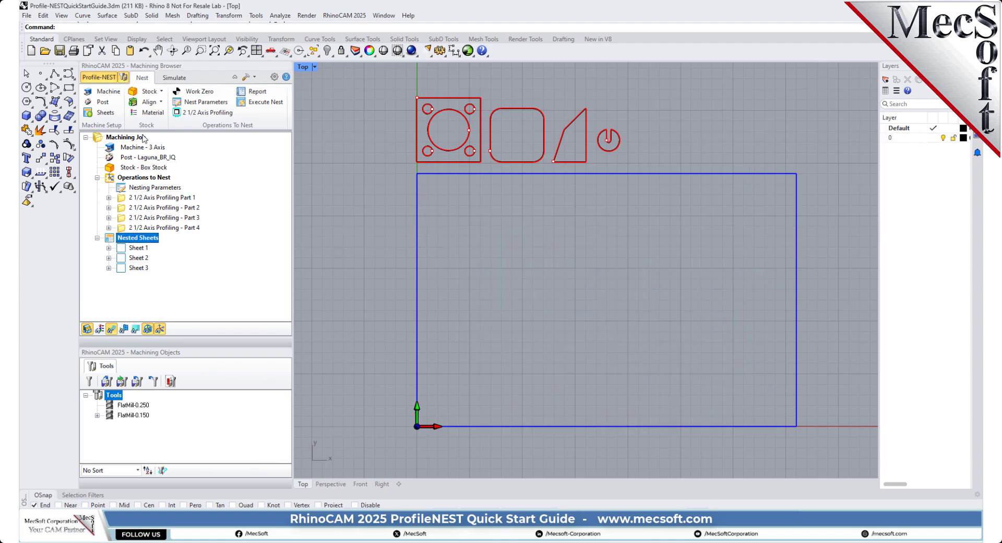
# Step: Review the nesting parameters and close them without making changes
pyautogui.click(211, 102)
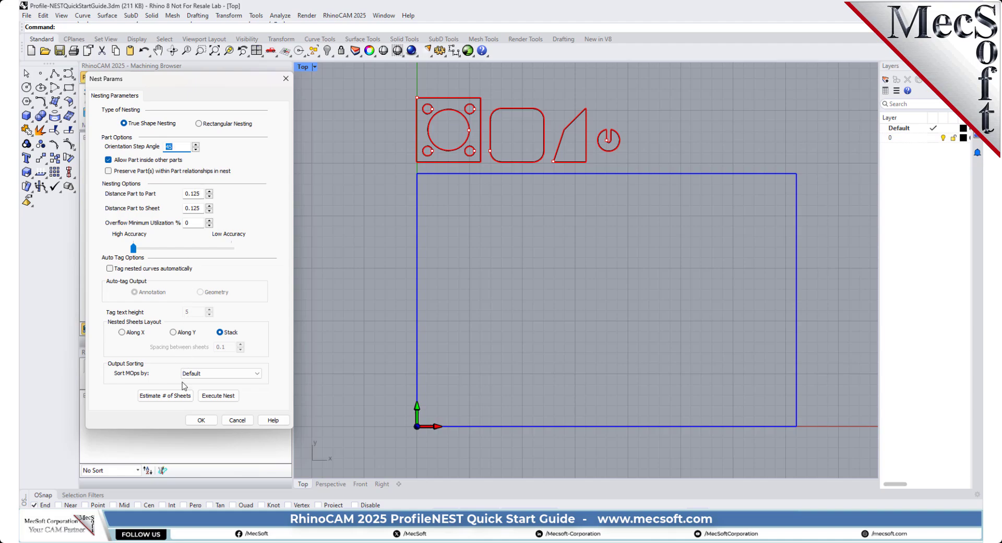
pyautogui.click(285, 78)
pyautogui.rightClick(157, 242)
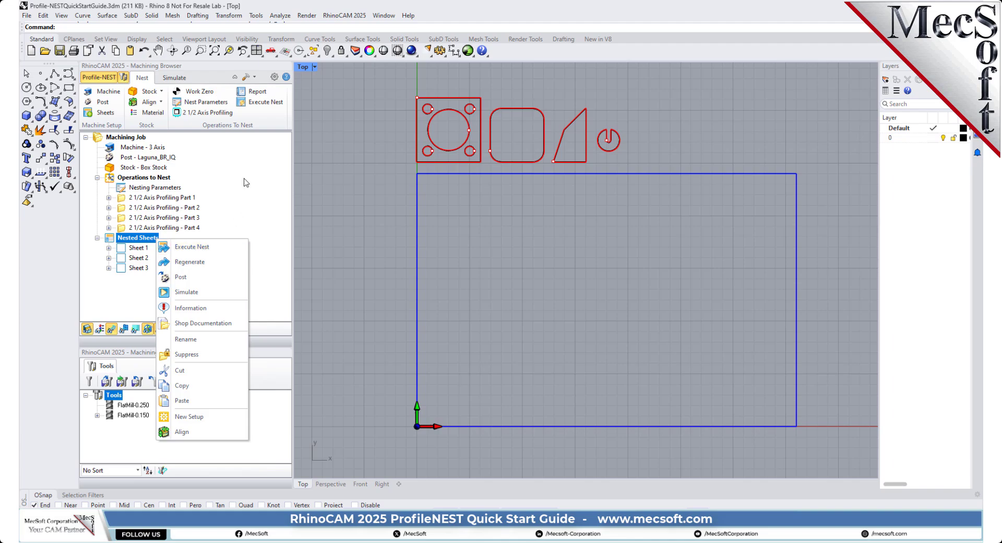
pyautogui.click(130, 312)
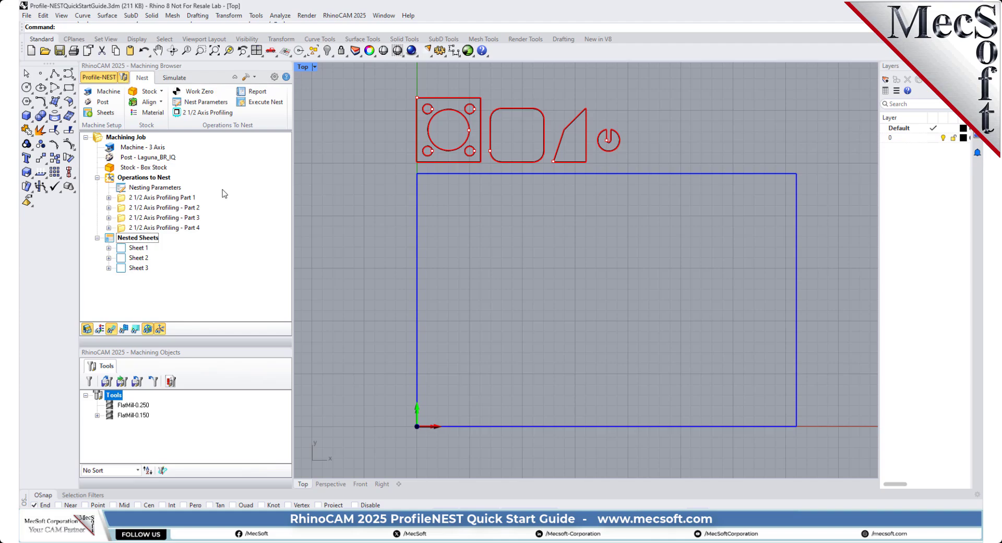
# Step: Expand the list of profiling operations under Sheet 1 and hide the Machining Objects browser
pyautogui.click(109, 249)
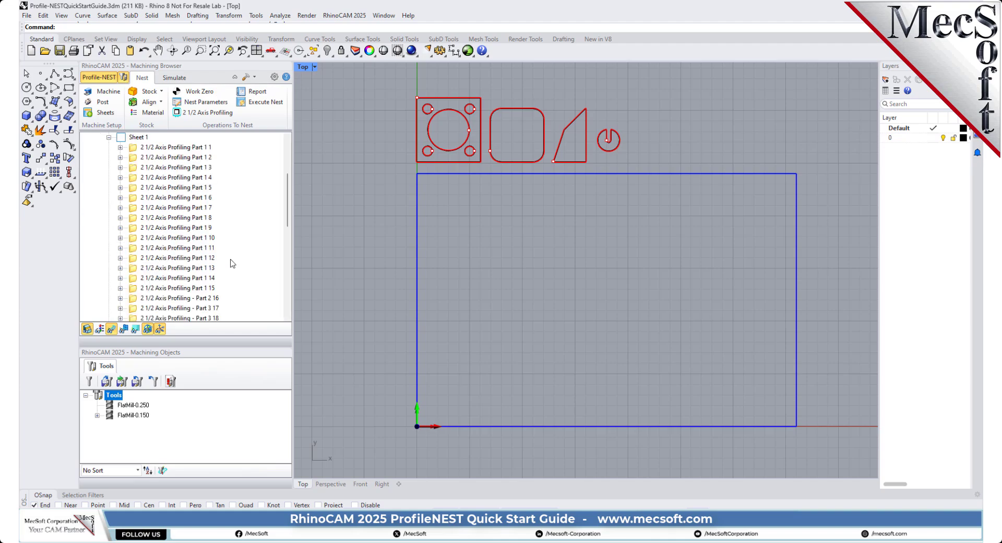
pyautogui.click(124, 78)
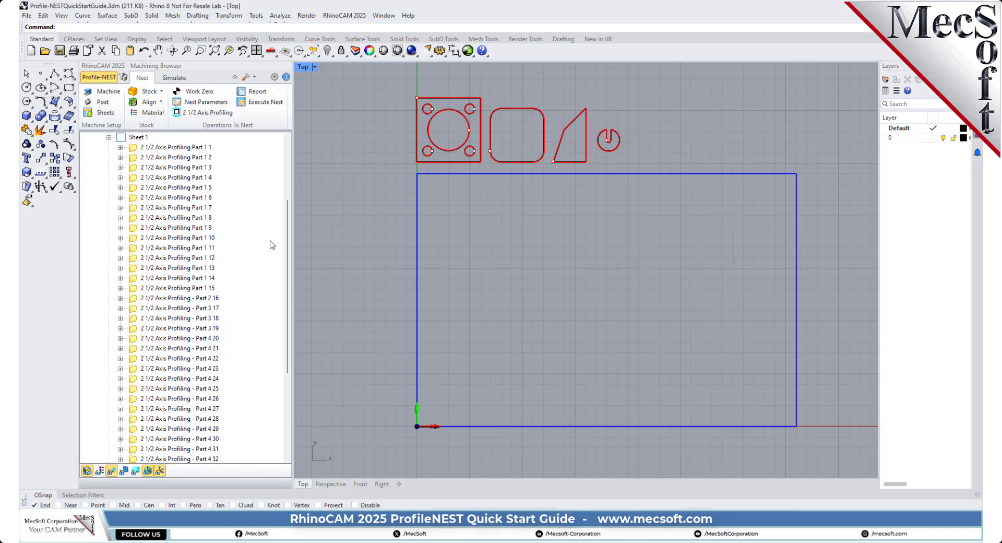
pyautogui.moveTo(286, 246)
pyautogui.mouseDown()
pyautogui.moveTo(286, 196)
pyautogui.moveTo(289, 237)
pyautogui.mouseUp()
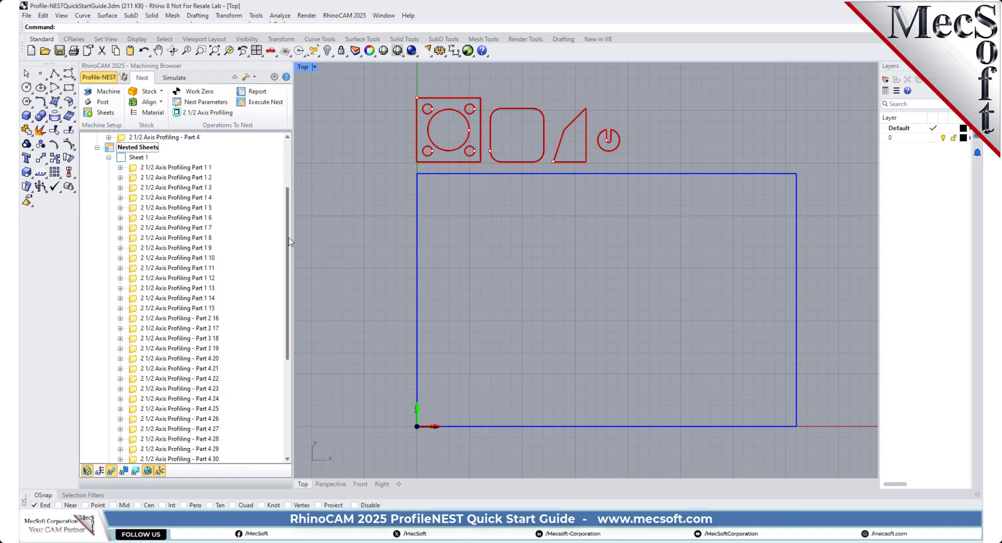
# Step: Step through Sheet 1's nested profiling operations from Part 1 1 onward to examine each toolpath's place on the sheet
pyautogui.click(175, 167)
pyautogui.press('Down')
pyautogui.press('Down')
pyautogui.press('Down')
pyautogui.press('Down')
pyautogui.press('Down')
pyautogui.press('Down')
pyautogui.press('Down')
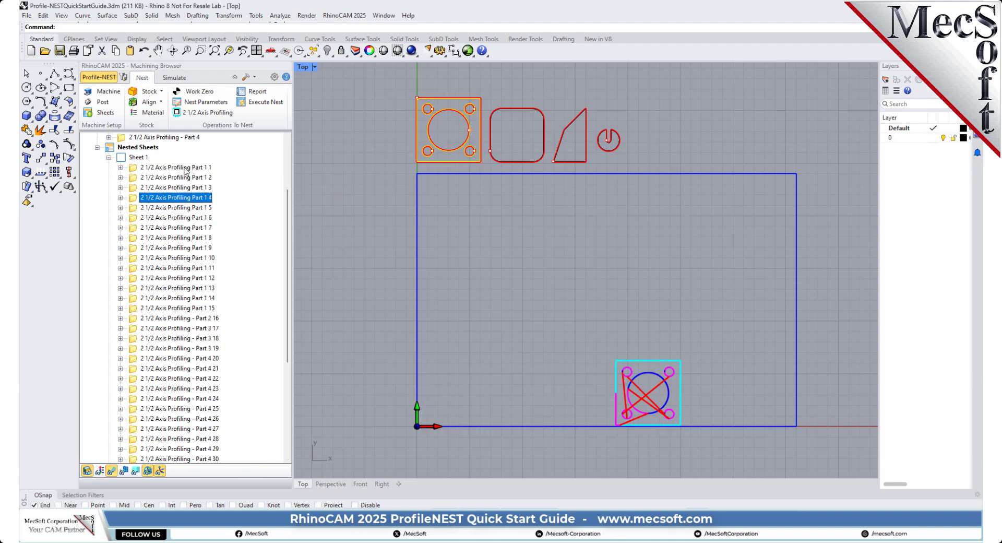
pyautogui.press('Down')
pyautogui.press('Down')
pyautogui.press('Down')
pyautogui.press('Down')
pyautogui.press('Down')
pyautogui.press('Down')
pyautogui.press('Down')
pyautogui.press('Down')
pyautogui.press('Down')
pyautogui.press('Down')
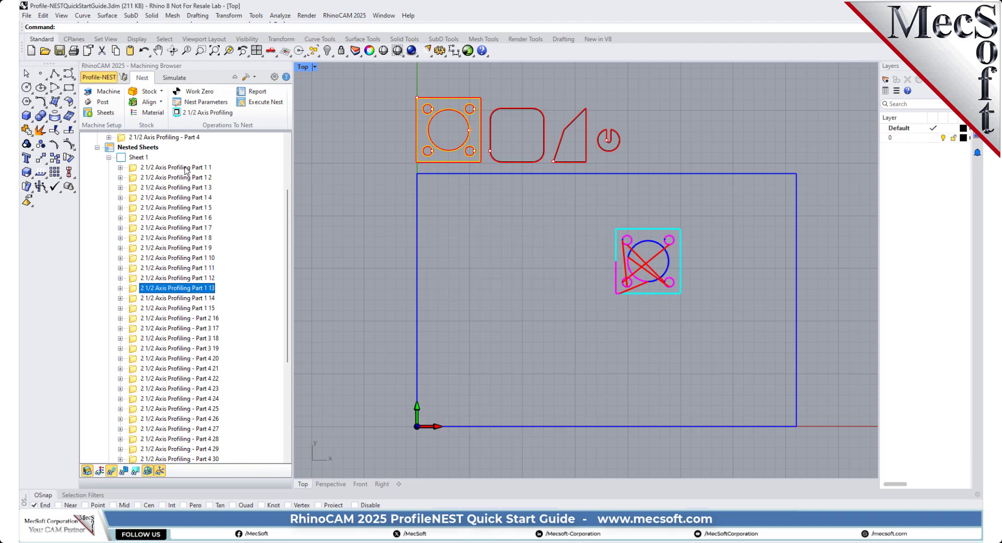
pyautogui.press('Down')
pyautogui.press('Down')
pyautogui.press('Down')
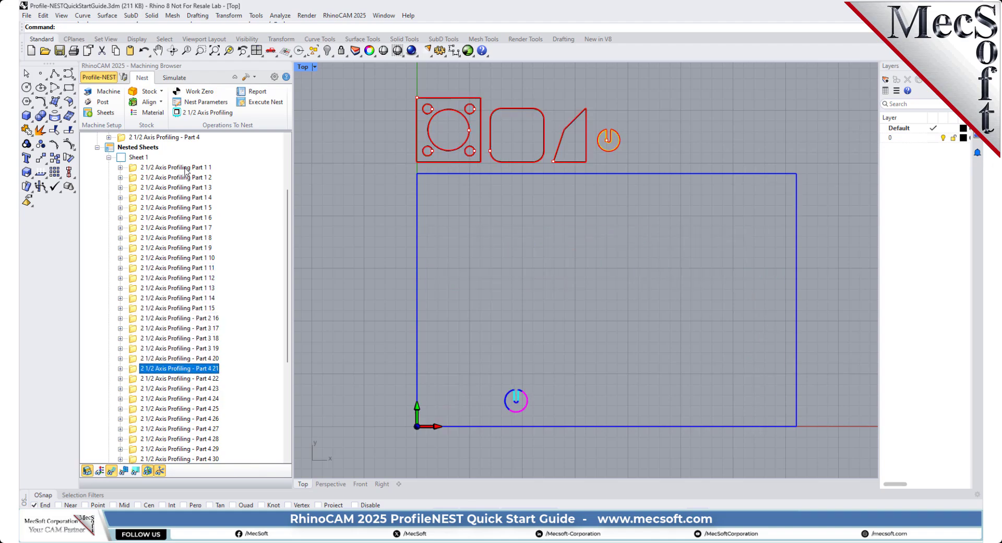
# Step: Regenerate the 2 1/2 Axis Profiling Part 1 7 operation on Sheet 1 individually and collapse the sheet's operation list
pyautogui.click(159, 227)
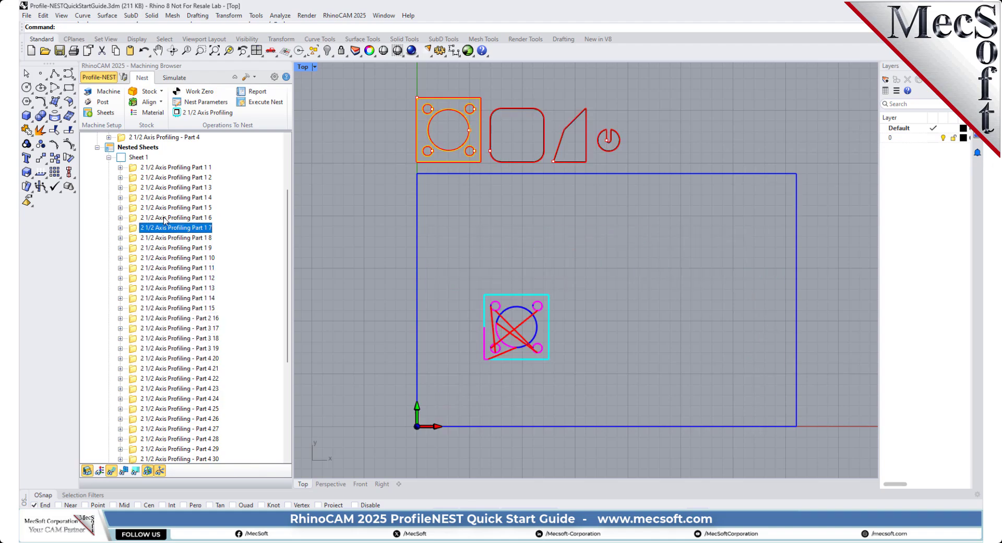
pyautogui.doubleClick(135, 230)
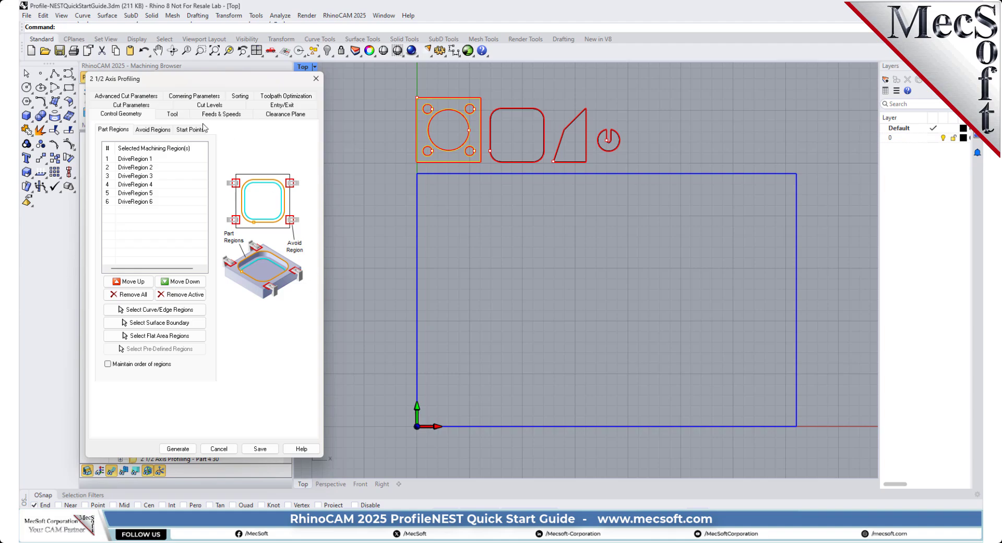
pyautogui.click(179, 448)
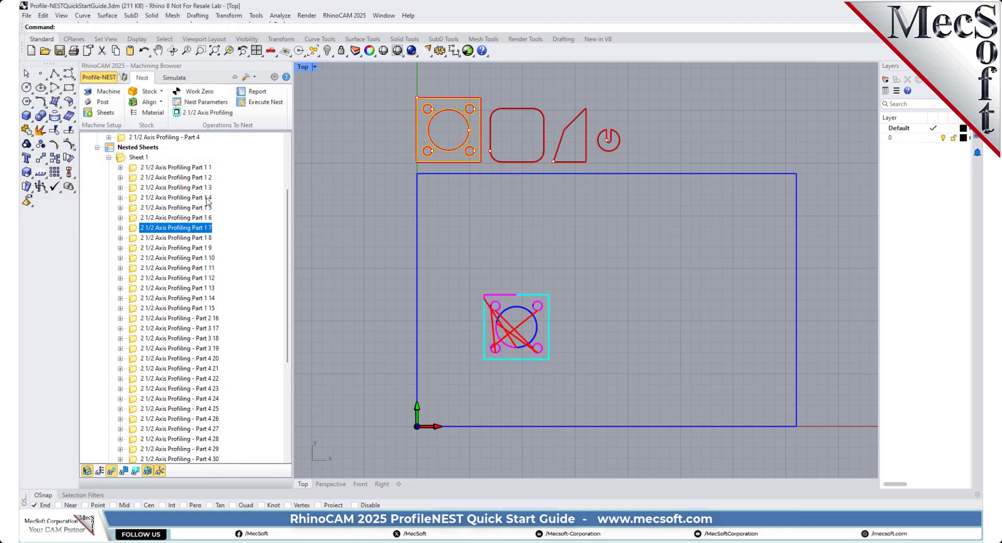
pyautogui.click(156, 207)
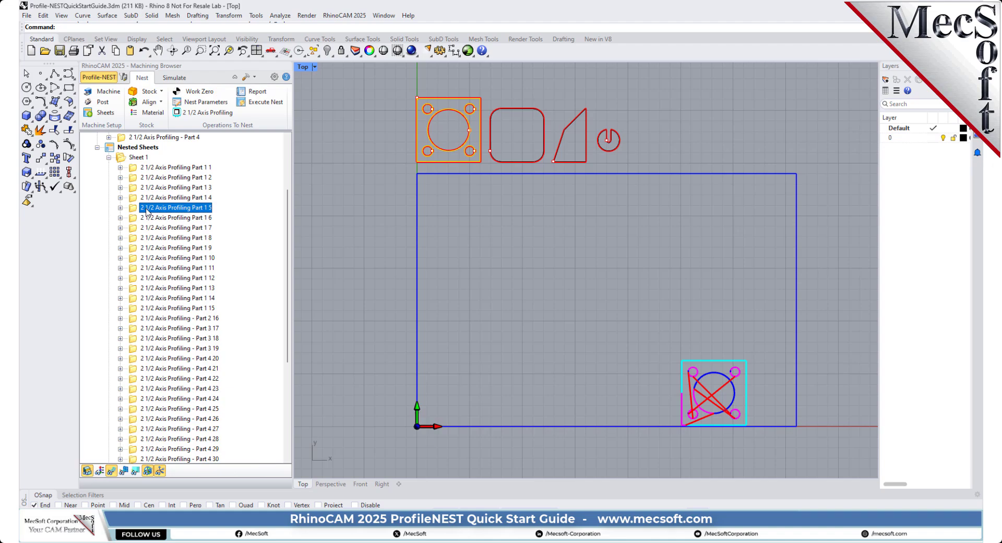
pyautogui.click(108, 157)
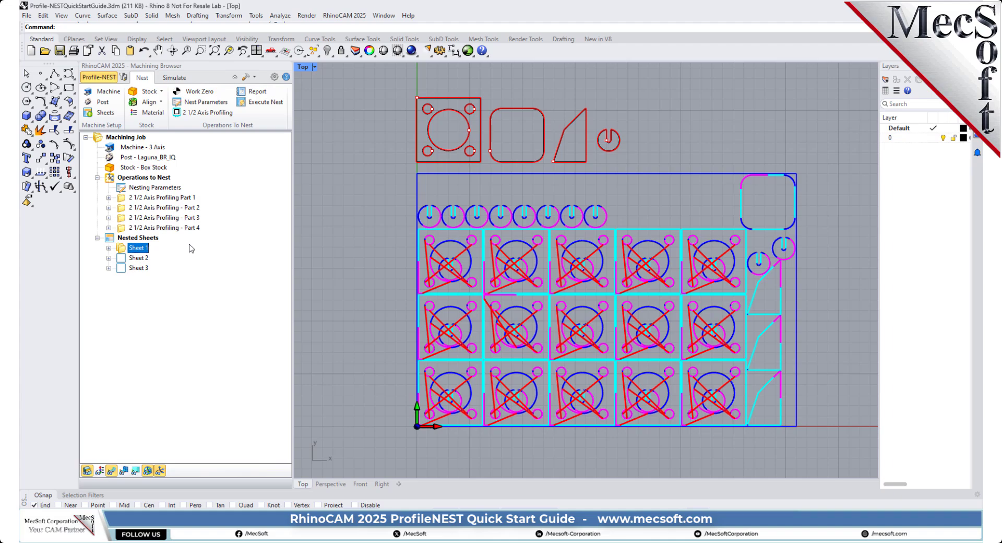
# Step: Review the machining operations information for the whole Machining Job, covering the tools and machining times of all nested sheets
pyautogui.click(123, 140)
pyautogui.rightClick(137, 140)
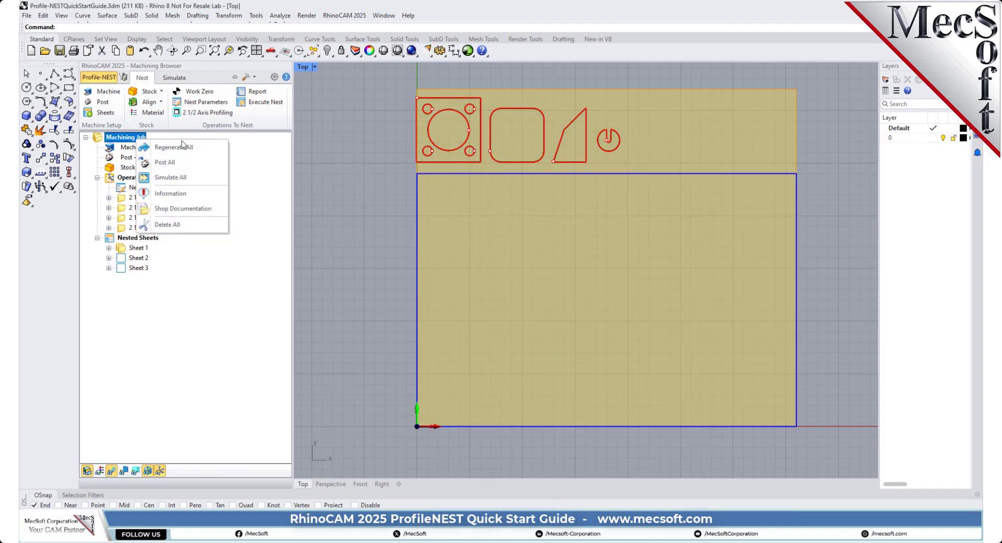
pyautogui.click(189, 194)
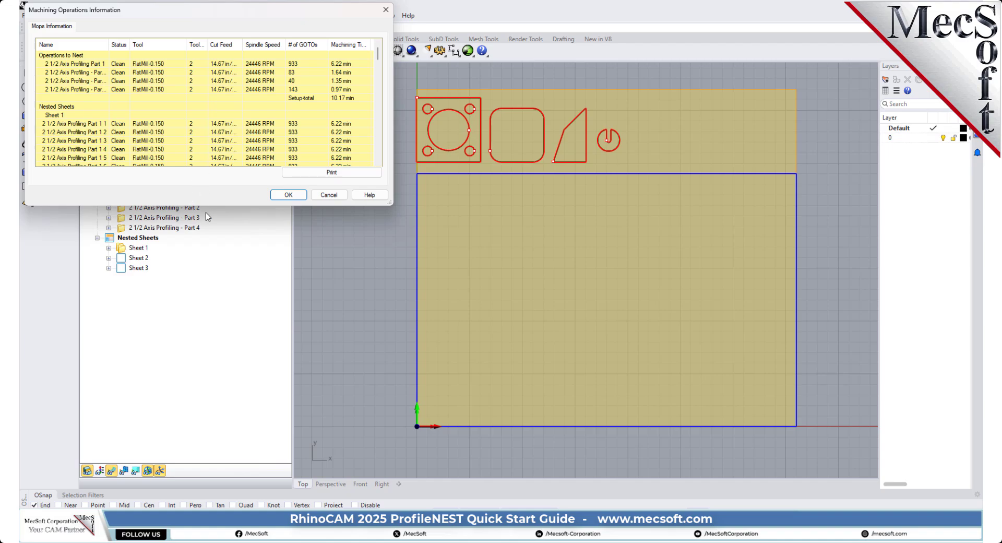
pyautogui.moveTo(207, 207); pyautogui.dragTo(207, 476)
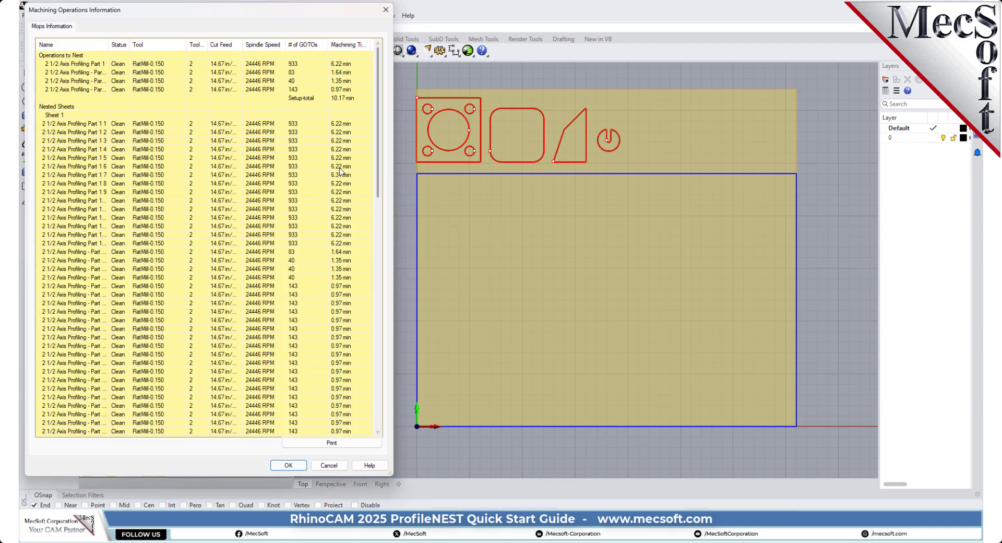
pyautogui.moveTo(381, 138); pyautogui.dragTo(403, 126)
pyautogui.click(48, 115)
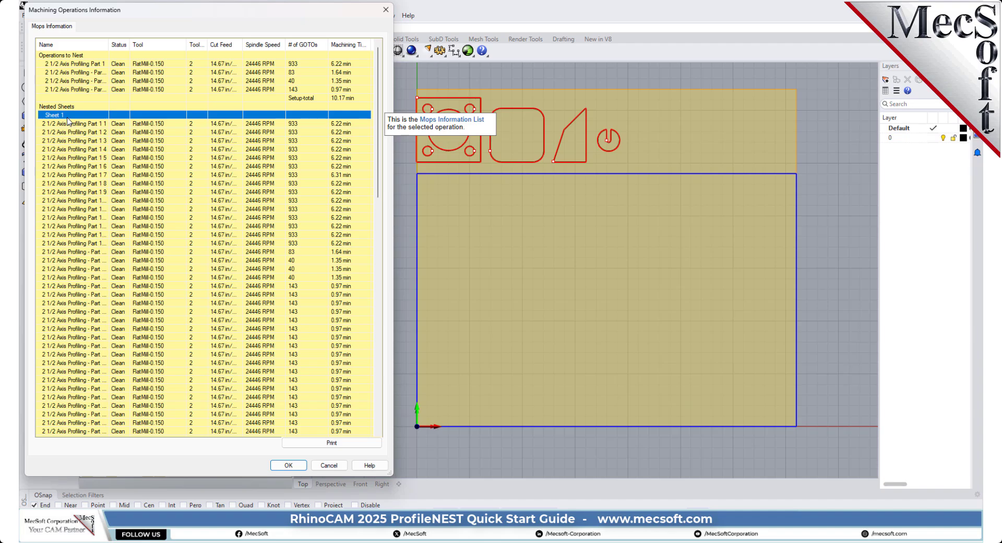
pyautogui.scroll(-14, 71, 117)
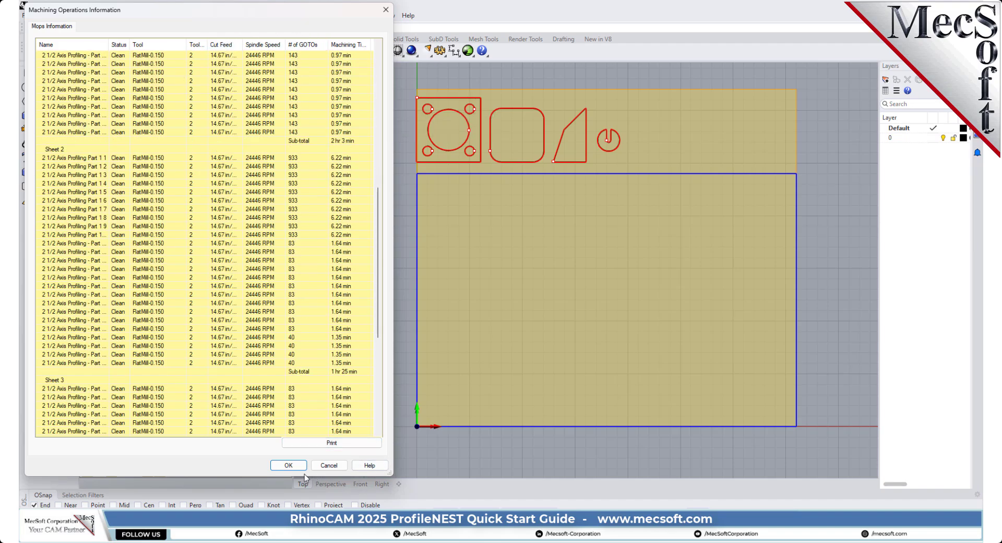
pyautogui.click(318, 468)
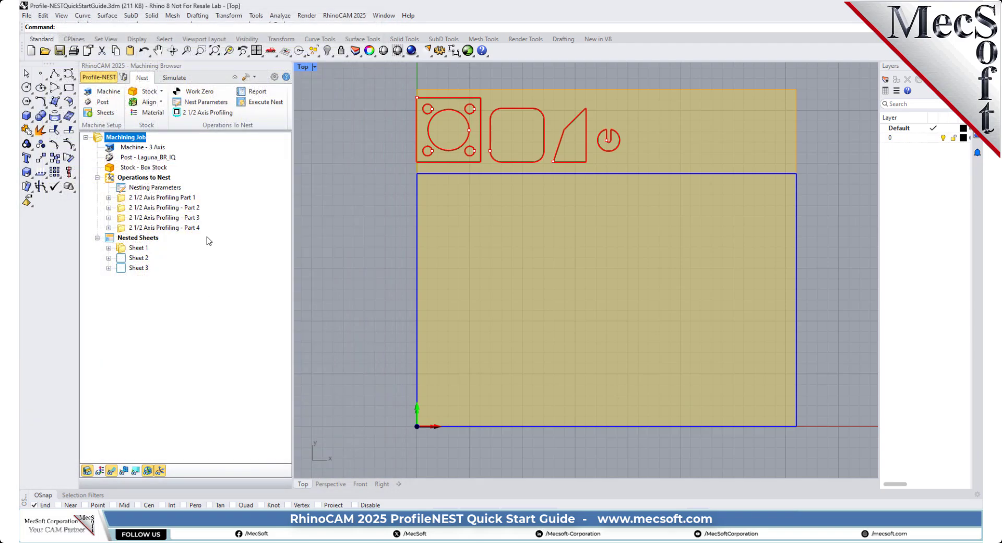
# Step: Check the machining information of the single 2 1/2 Axis Profiling Part 1 operation under Operations to Nest
pyautogui.click(174, 202)
pyautogui.rightClick(166, 198)
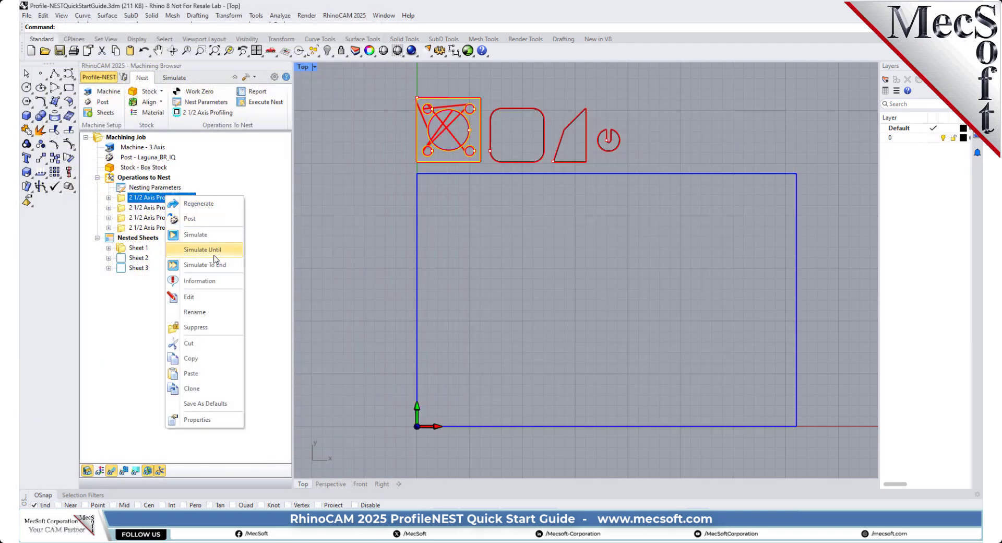
pyautogui.click(217, 281)
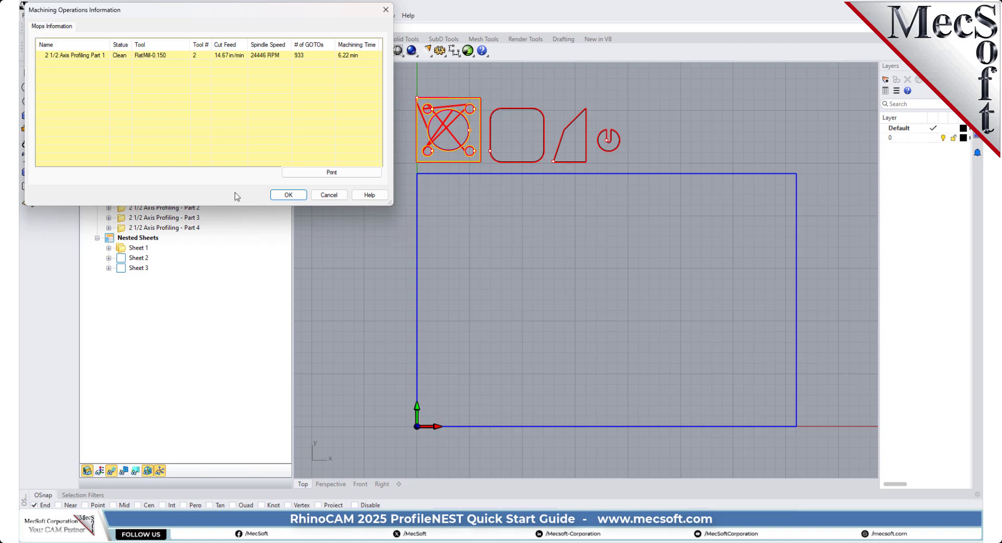
pyautogui.click(289, 195)
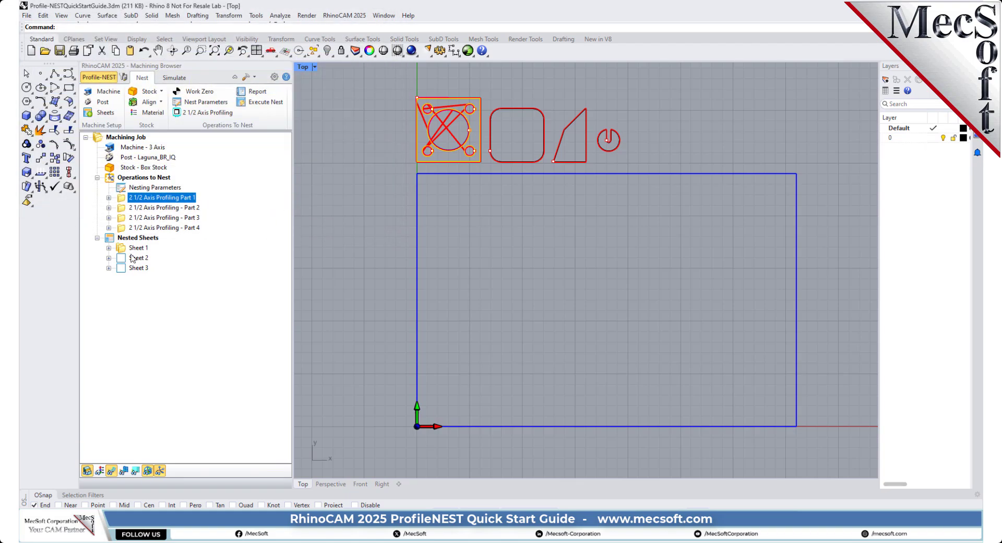
# Step: Review the machining operations information for the Nested Sheets setup only
pyautogui.click(124, 239)
pyautogui.rightClick(124, 240)
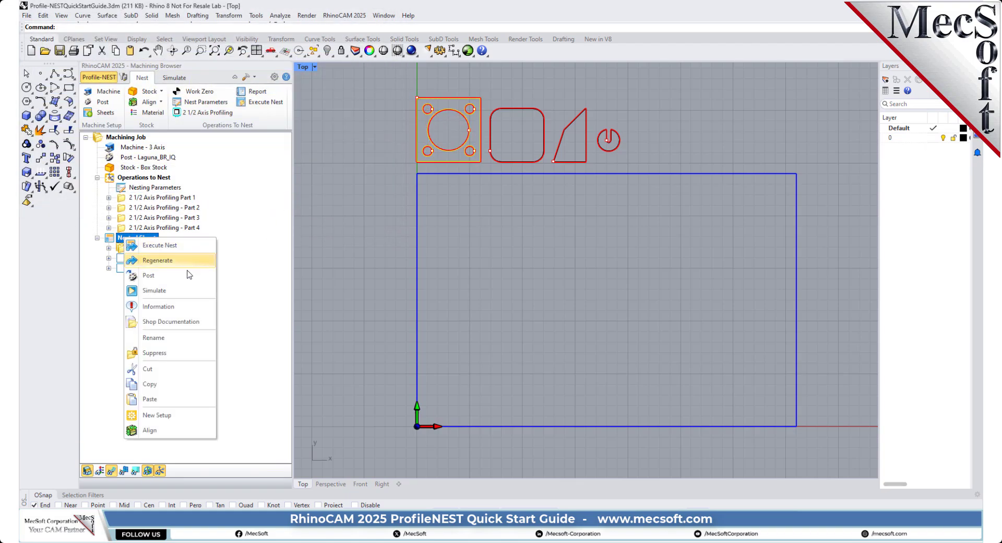
pyautogui.click(178, 307)
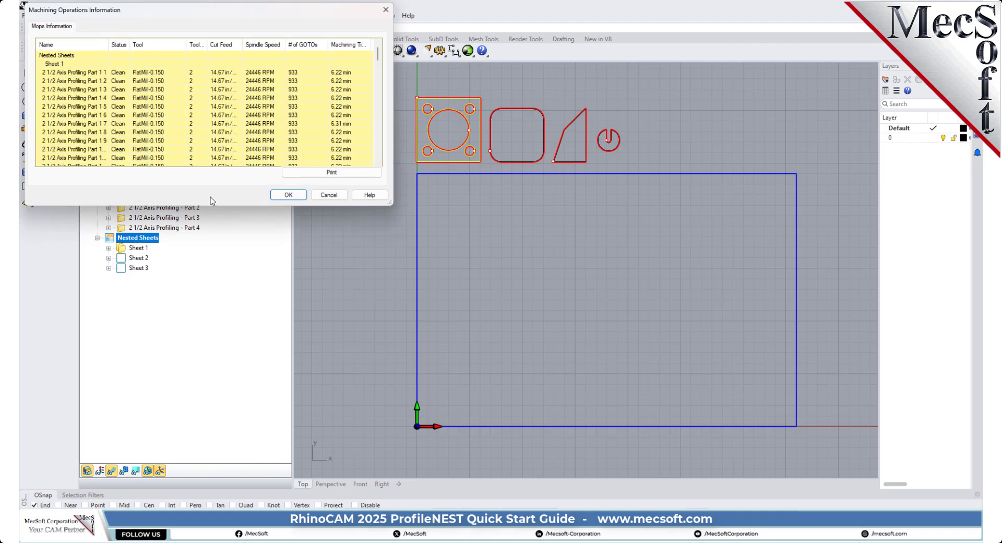
pyautogui.moveTo(214, 209); pyautogui.dragTo(208, 465)
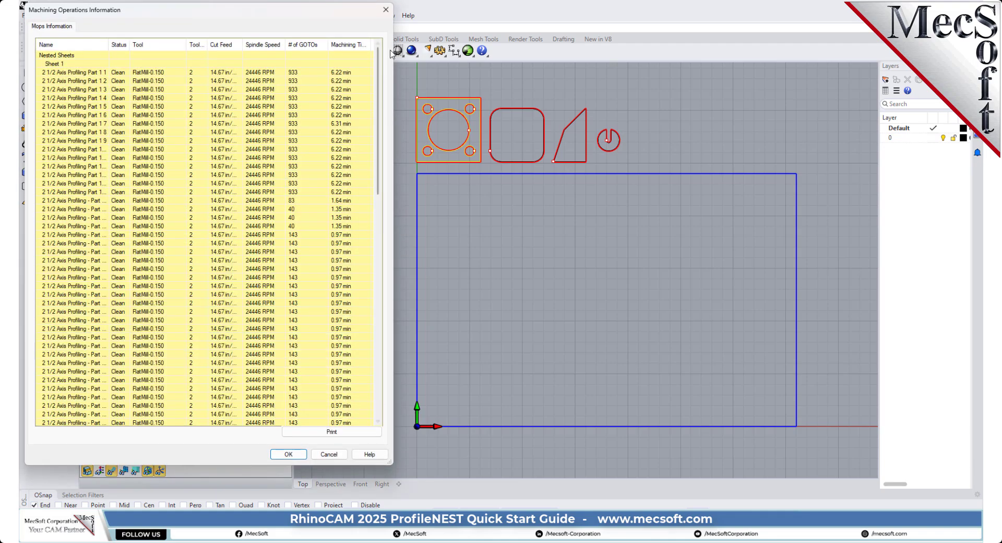
pyautogui.click(386, 9)
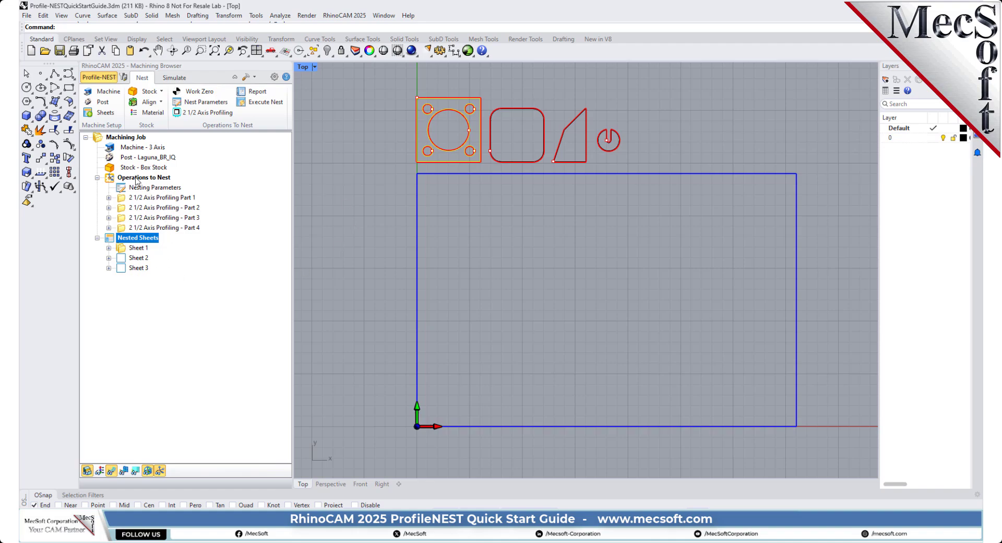
pyautogui.click(136, 145)
pyautogui.rightClick(136, 140)
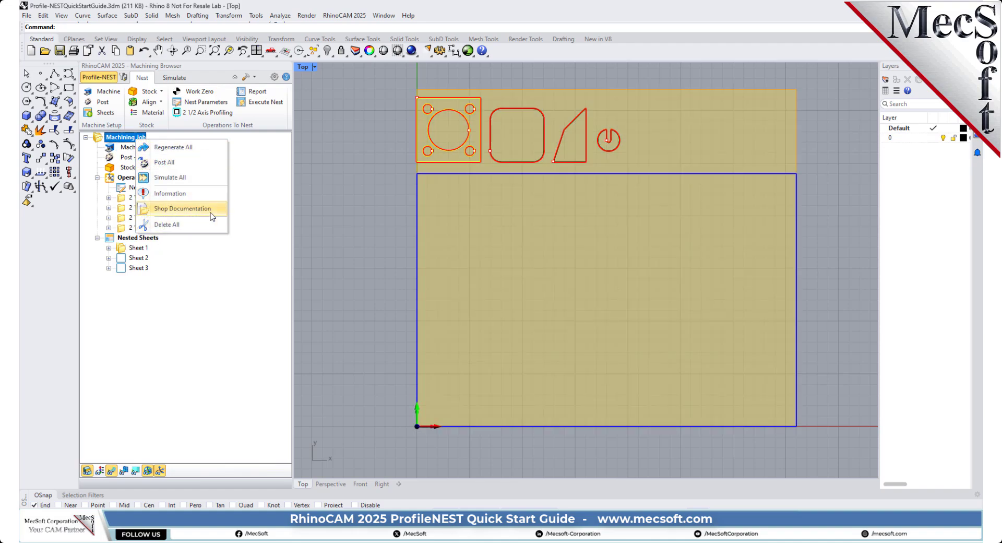
pyautogui.click(52, 311)
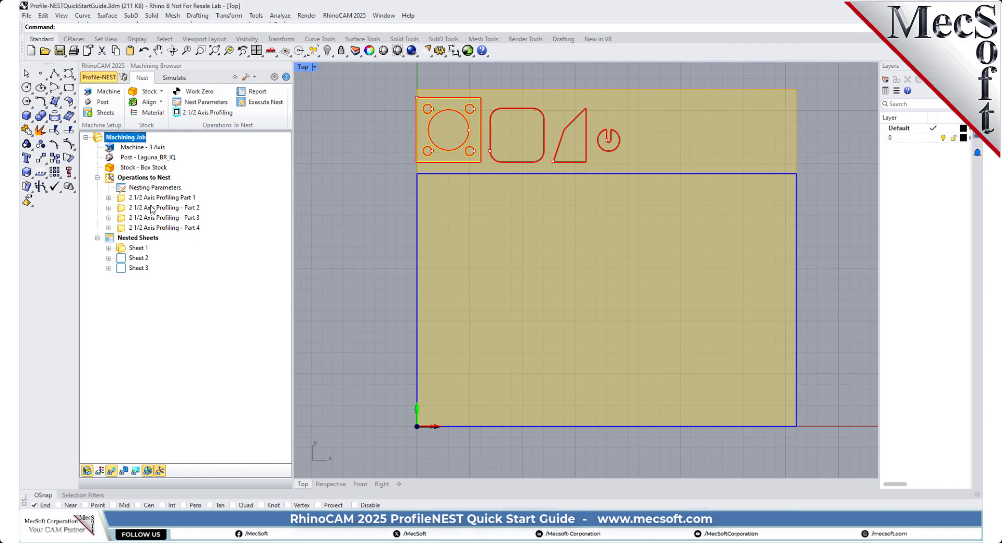
pyautogui.click(121, 200)
pyautogui.click(123, 208)
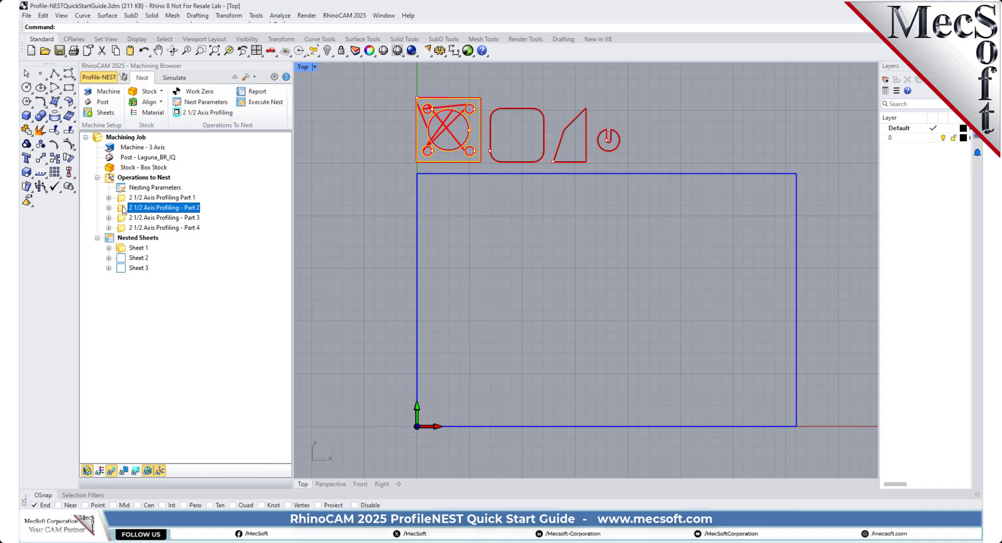
pyautogui.rightClick(166, 207)
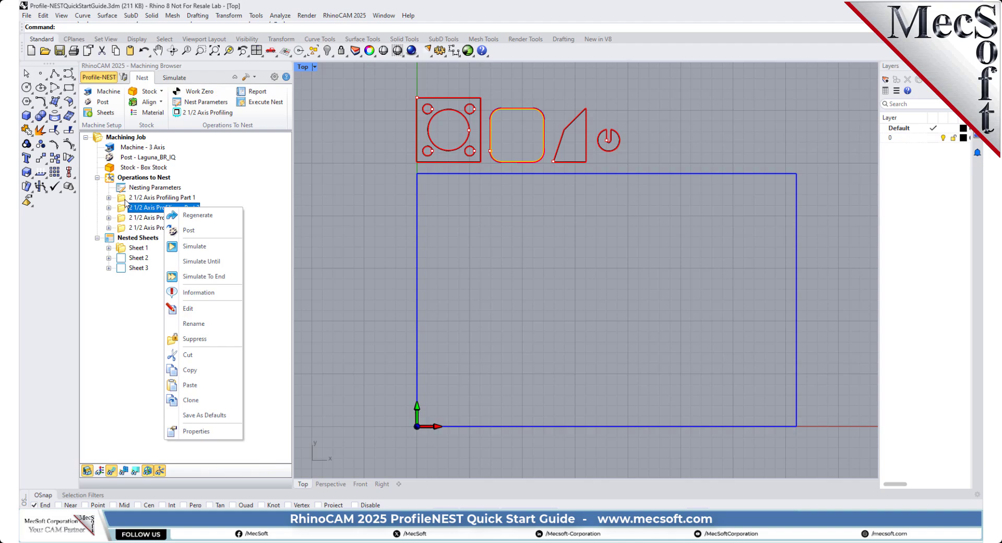
# Step: Post the whole Operations to Nest setup with Laguna_BR_IQ, saving the G-code as Profile-NESTQuickStartGuide_Operations to Nest.nc
pyautogui.click(125, 178)
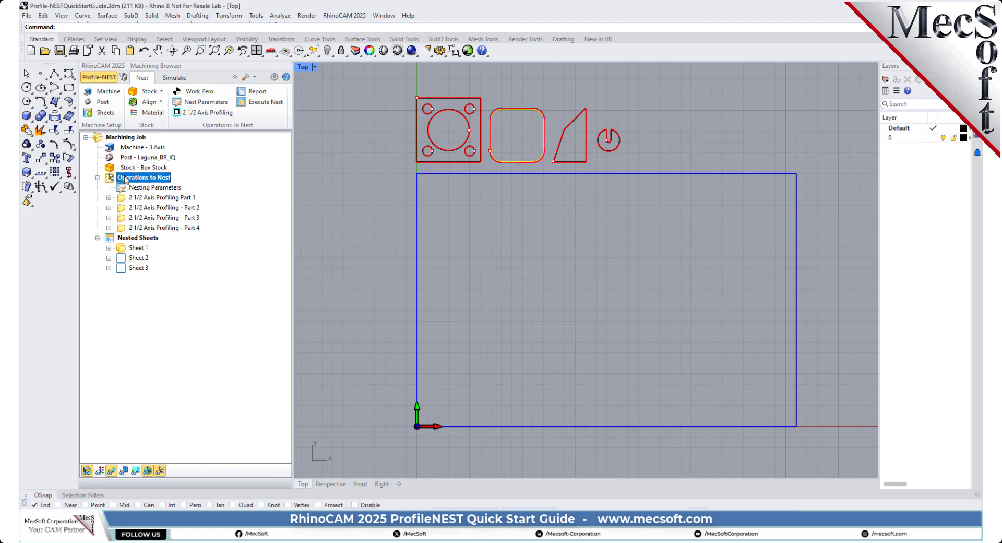
pyautogui.rightClick(144, 178)
pyautogui.click(171, 199)
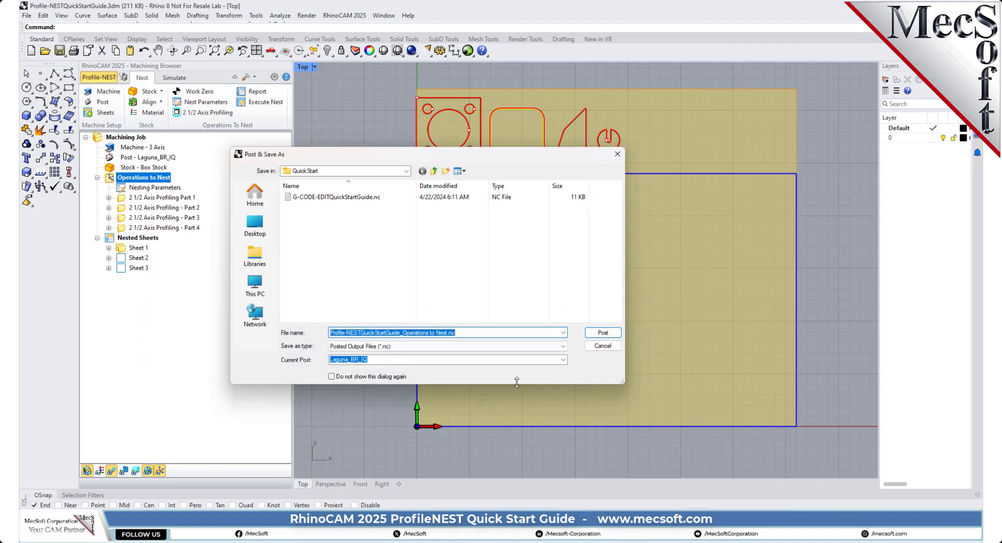
pyautogui.click(600, 331)
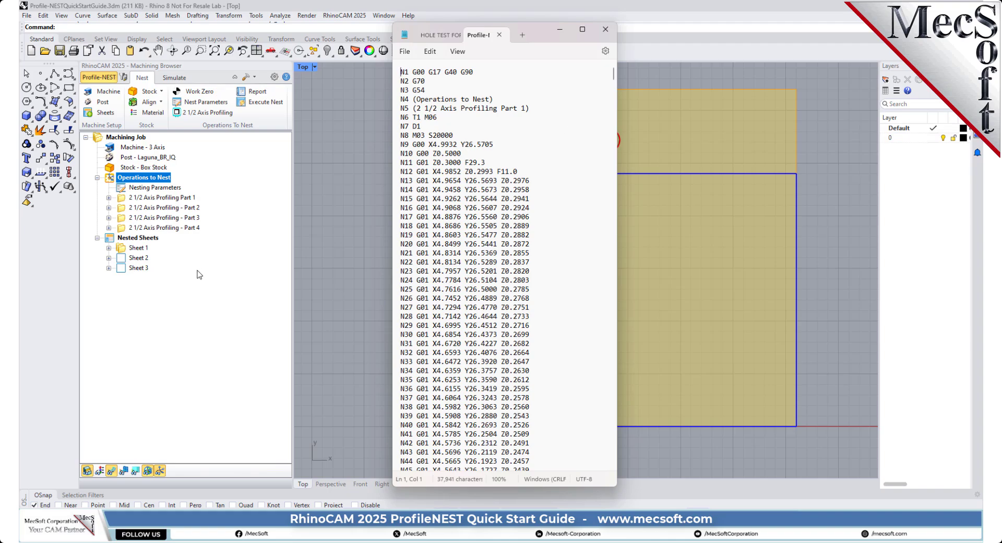
# Step: Look through the profiling operations contained in Sheet 1 and collapse its list again
pyautogui.click(109, 248)
pyautogui.scroll(2, 218, 217)
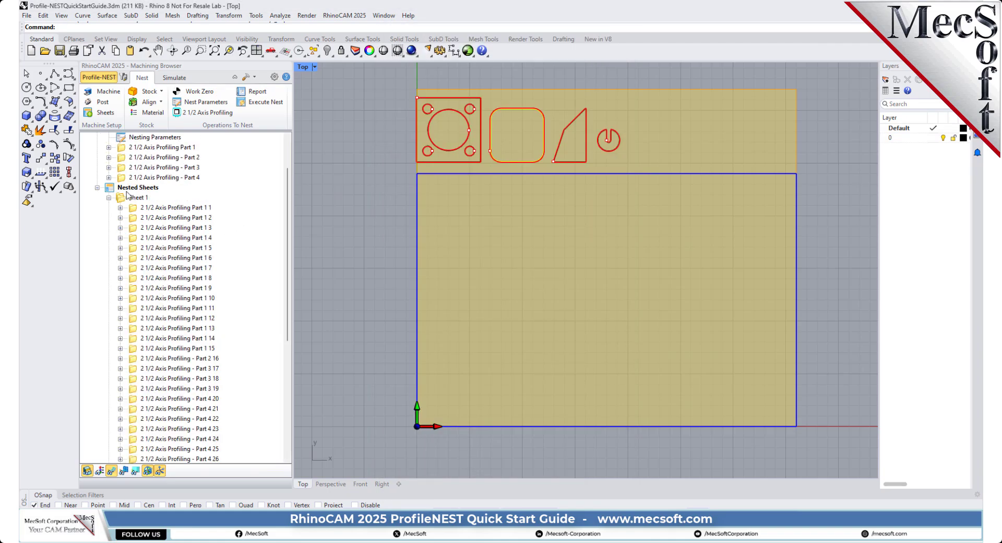
pyautogui.click(109, 198)
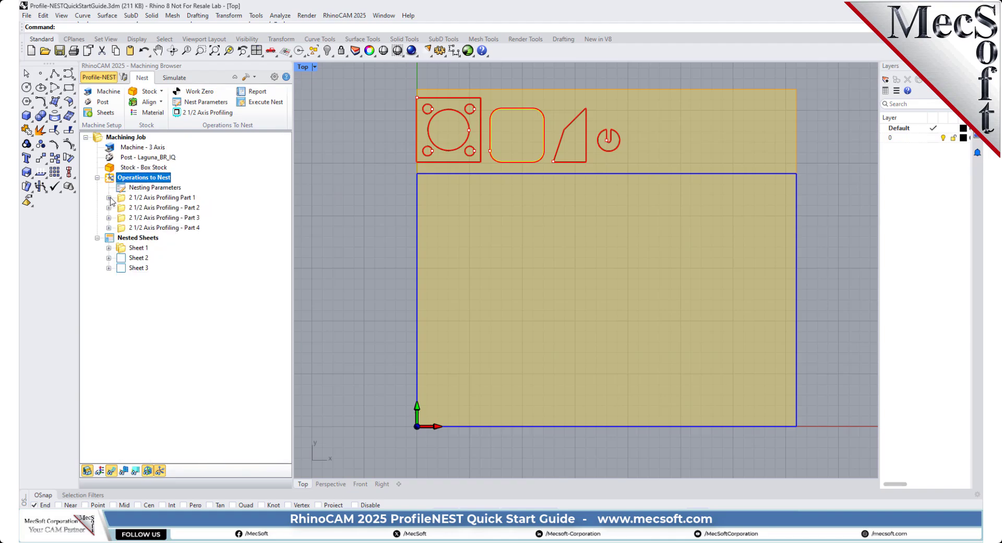
# Step: Post only Sheet 2 with Laguna_BR_IQ as Profile-NESTQuickStartGuide_Sheet 2.nc and look through the resulting G-code
pyautogui.rightClick(139, 258)
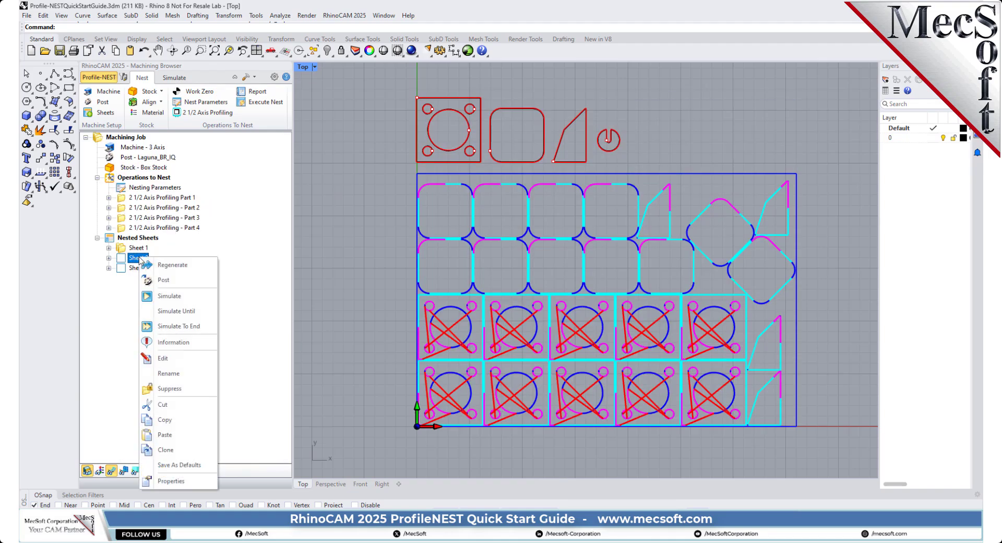
pyautogui.click(178, 278)
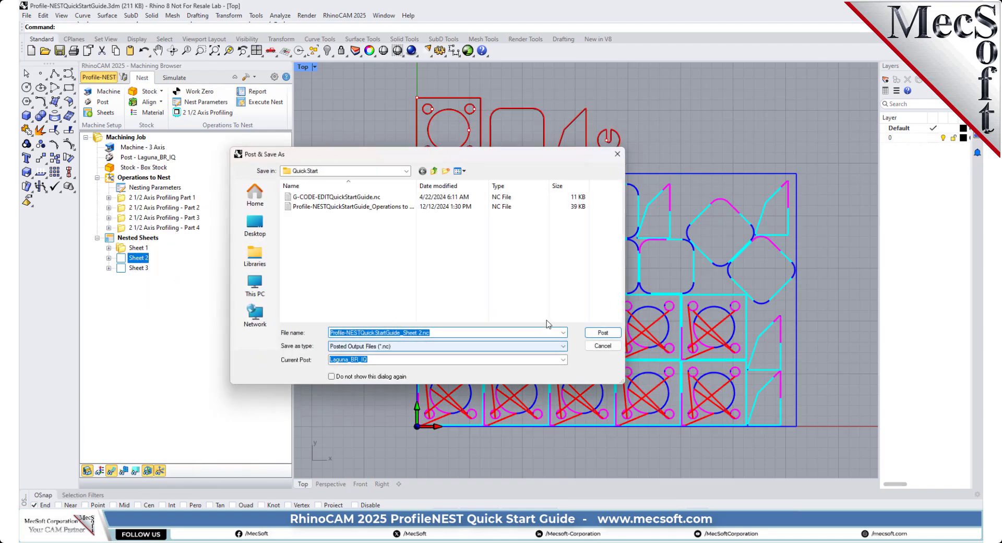
pyautogui.click(615, 333)
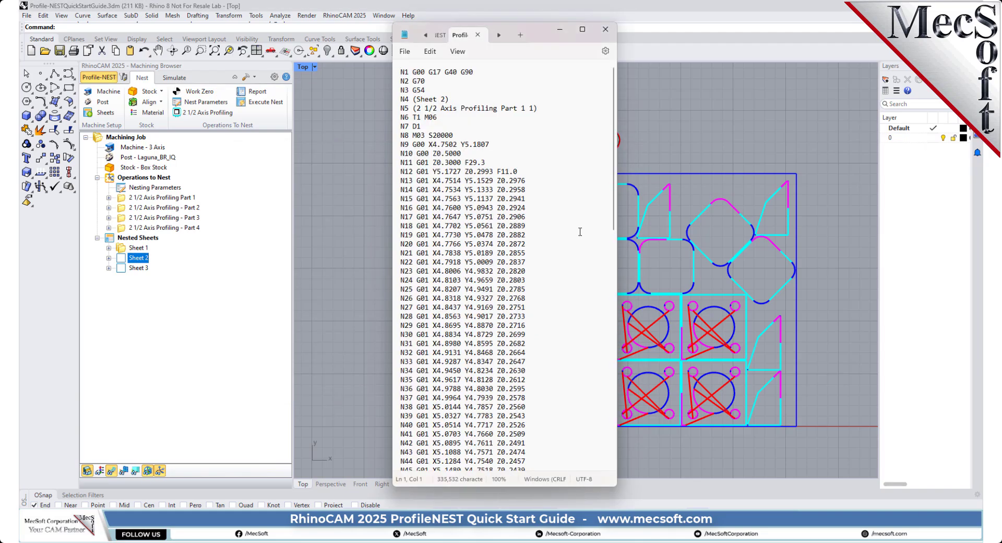
pyautogui.moveTo(614, 115)
pyautogui.mouseDown()
pyautogui.moveTo(620, 444)
pyautogui.moveTo(627, 109)
pyautogui.mouseUp()
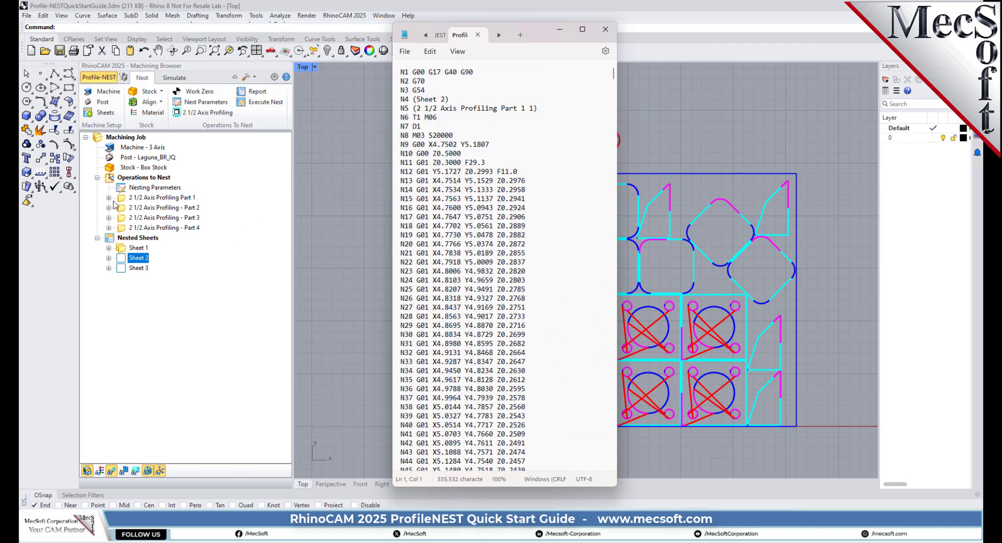